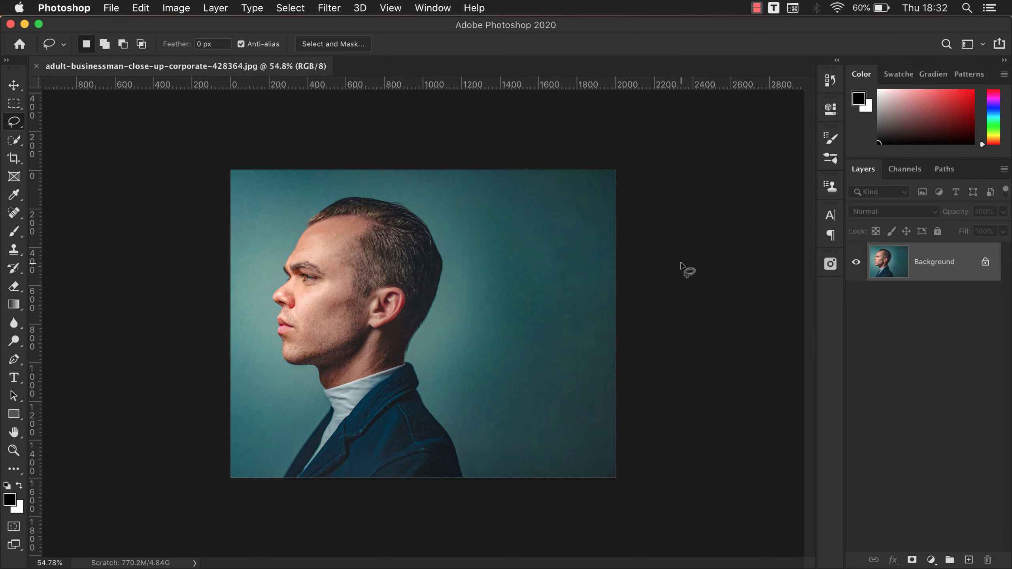
- With the Quick Selection tool, auto-select the man via Select Subject and enter Select and Mask
{"action": "left_click", "coordinate": [19, 140]}
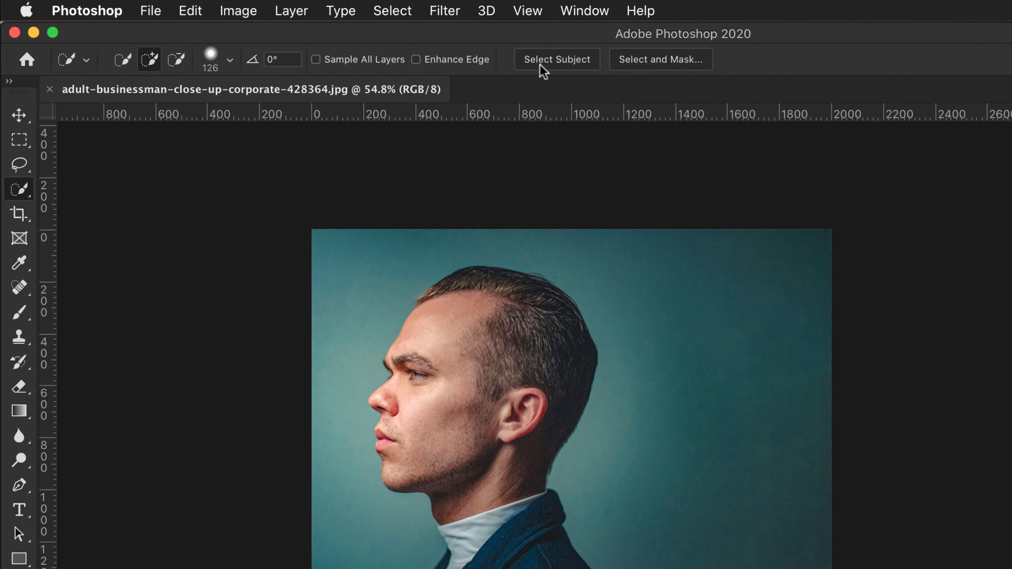
{"action": "left_click", "coordinate": [575, 70]}
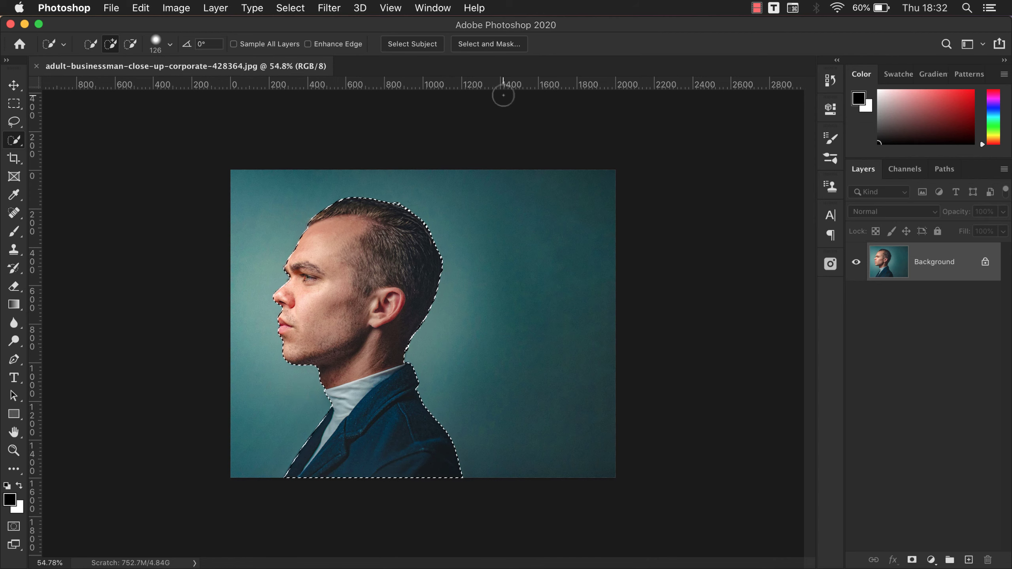
{"action": "left_click", "coordinate": [492, 41]}
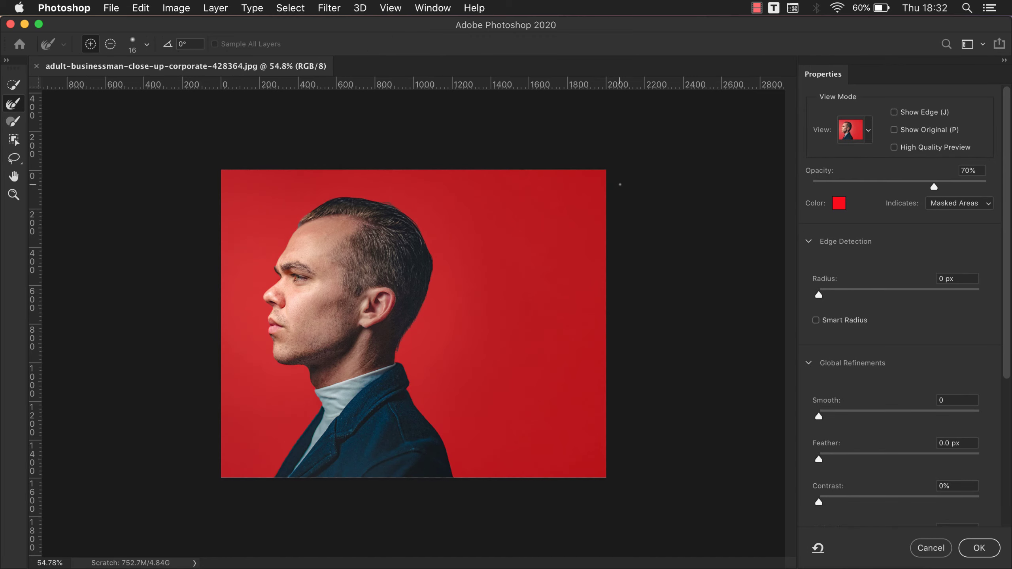
- Refine the selection edge along the top and back of the hair toward the ear
{"action": "scroll", "coordinate": [399, 243], "scroll_direction": "up", "scroll_amount": 5}
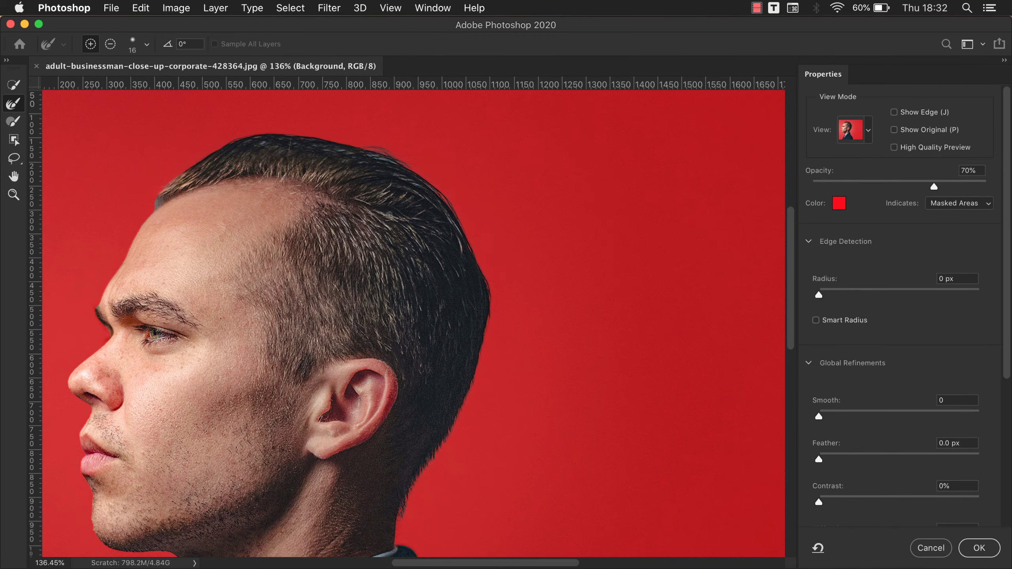
{"action": "mouse_move", "coordinate": [384, 193]}
{"action": "left_mouse_down"}
{"action": "mouse_move", "coordinate": [415, 249]}
{"action": "mouse_move", "coordinate": [476, 179]}
{"action": "left_mouse_up"}
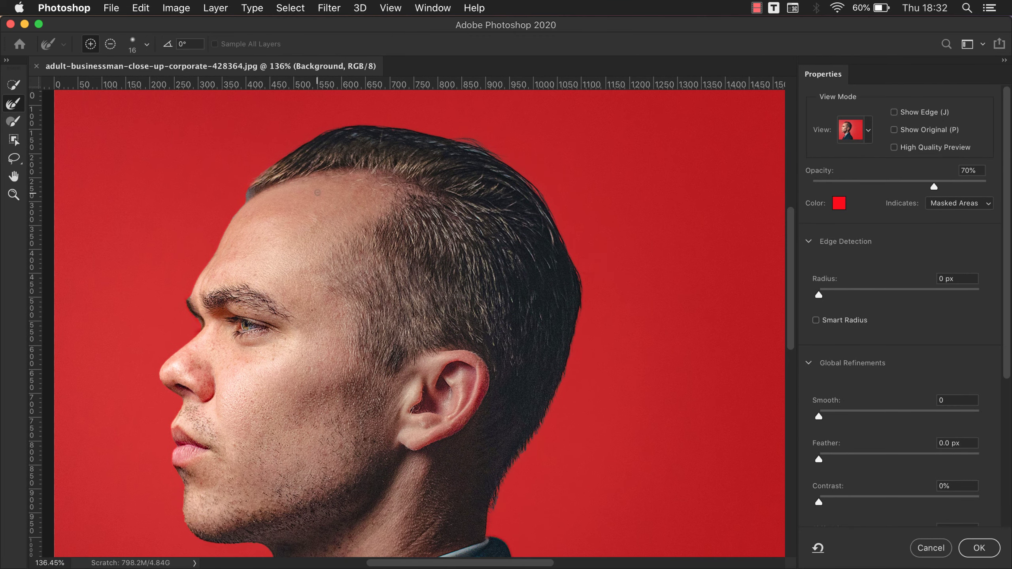
{"action": "scroll", "coordinate": [237, 177], "scroll_direction": "up", "scroll_amount": 3}
{"action": "scroll", "coordinate": [386, 233], "scroll_direction": "up", "scroll_amount": 2}
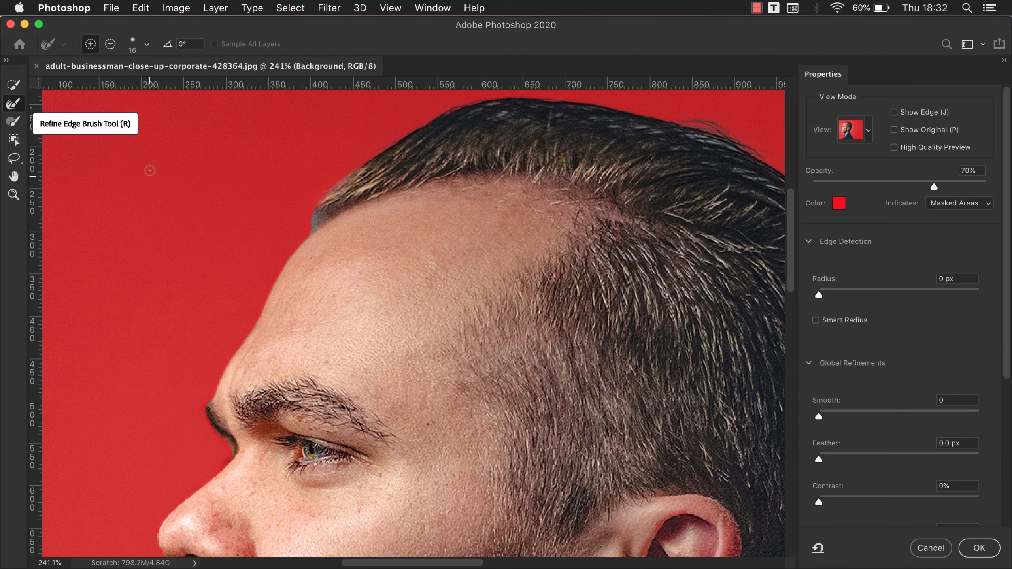
{"action": "scroll", "coordinate": [287, 203], "scroll_direction": "up", "scroll_amount": 3}
{"action": "scroll", "coordinate": [291, 203], "scroll_direction": "up", "scroll_amount": 2}
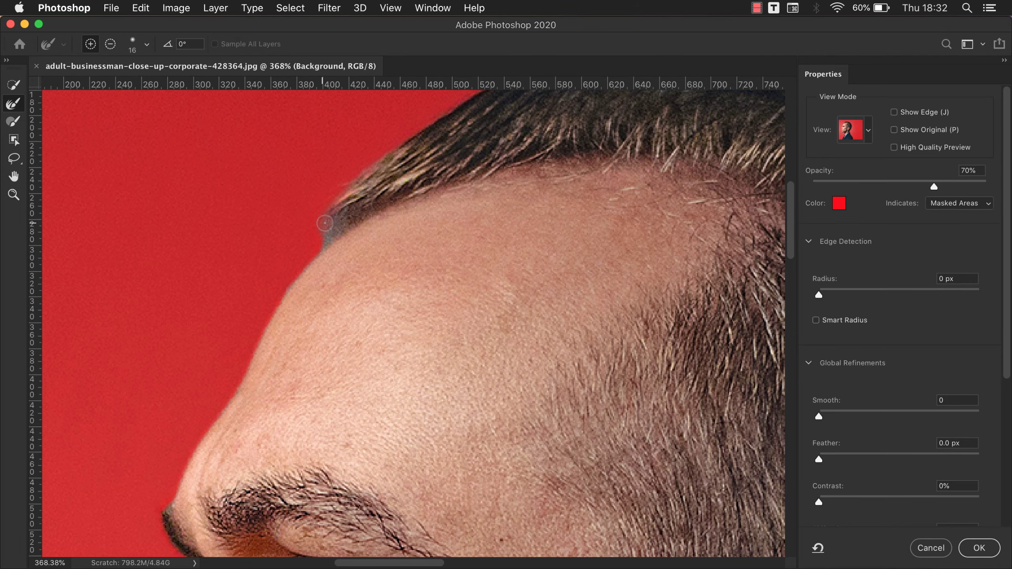
{"action": "scroll", "coordinate": [596, 202], "scroll_direction": "right", "scroll_amount": 10}
{"action": "scroll", "coordinate": [608, 199], "scroll_direction": "up", "scroll_amount": 6}
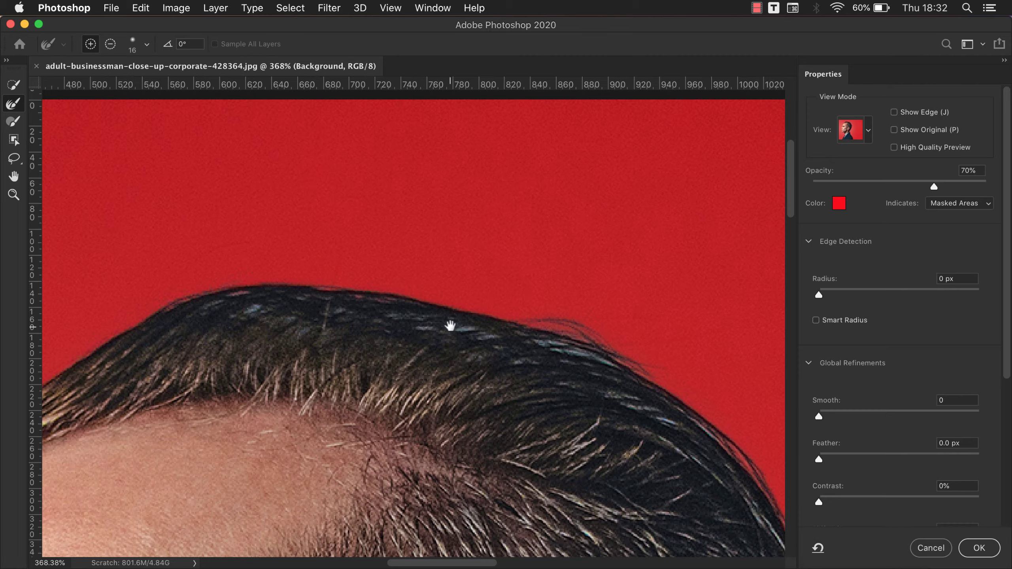
{"action": "scroll", "coordinate": [450, 325], "scroll_direction": "right", "scroll_amount": 5}
{"action": "scroll", "coordinate": [439, 303], "scroll_direction": "down", "scroll_amount": 2}
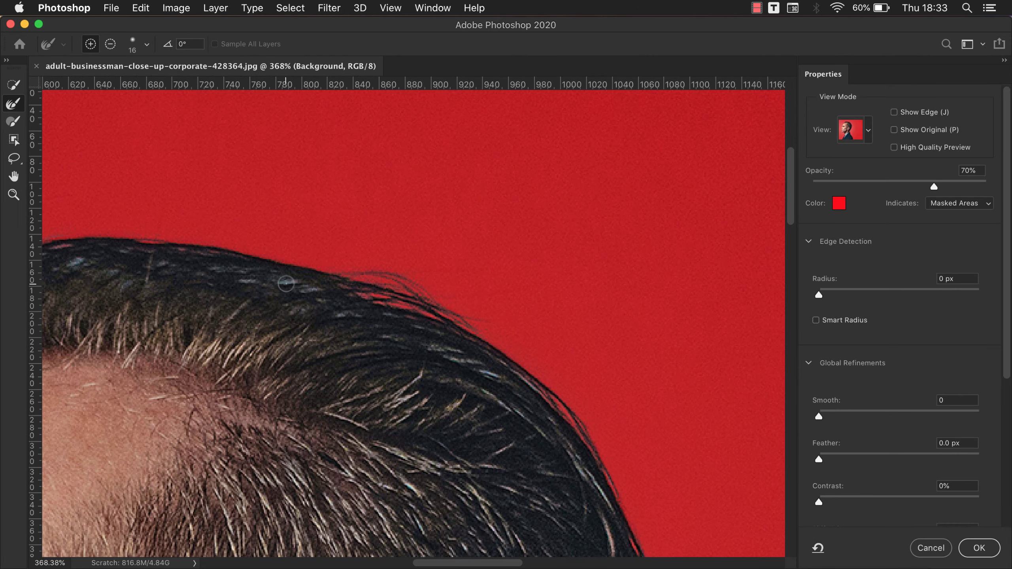
{"action": "left_click_drag", "start_coordinate": [485, 323], "coordinate": [353, 188]}
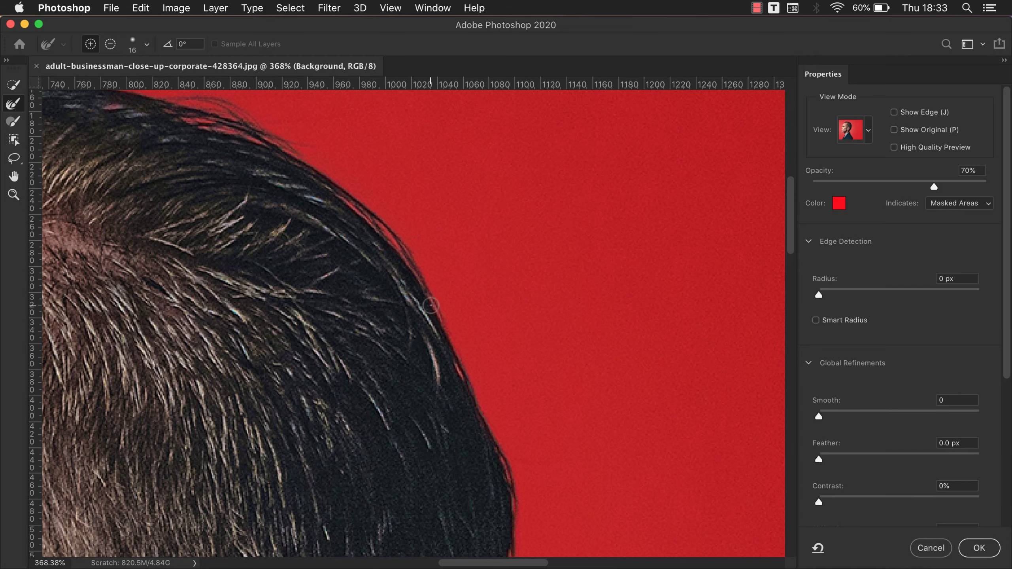
{"action": "mouse_move", "coordinate": [450, 342]}
{"action": "left_mouse_down"}
{"action": "mouse_move", "coordinate": [439, 251]}
{"action": "mouse_move", "coordinate": [381, 237]}
{"action": "left_mouse_up"}
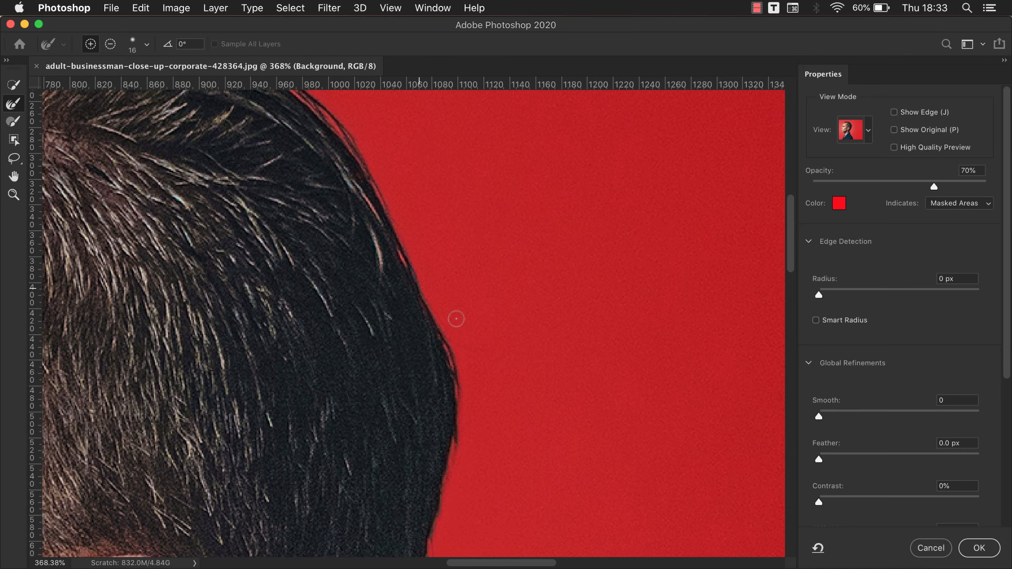
{"action": "left_click_drag", "start_coordinate": [456, 319], "coordinate": [443, 266]}
- Continue refining the hair edge behind the ear and down the neck to the collar
{"action": "mouse_move", "coordinate": [428, 314]}
{"action": "left_mouse_down"}
{"action": "mouse_move", "coordinate": [479, 251]}
{"action": "mouse_move", "coordinate": [453, 216]}
{"action": "left_mouse_up"}
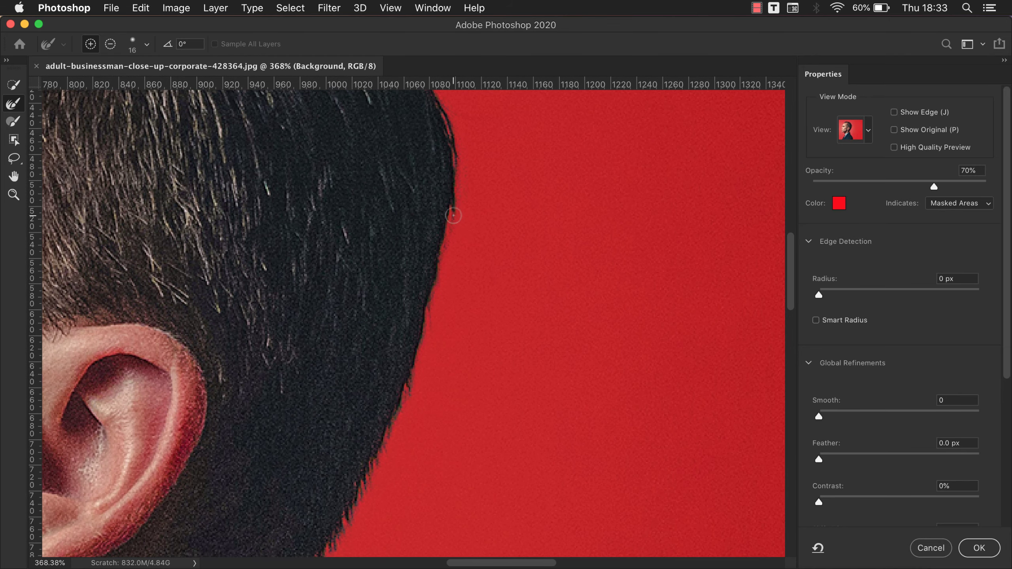
{"action": "left_click_drag", "start_coordinate": [455, 408], "coordinate": [493, 233]}
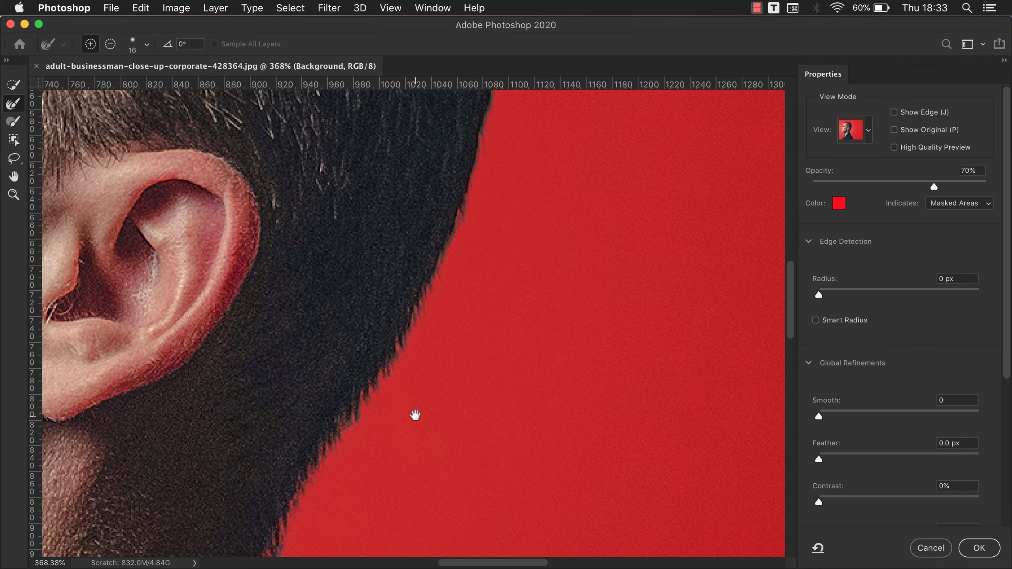
{"action": "left_click_drag", "start_coordinate": [415, 415], "coordinate": [462, 240]}
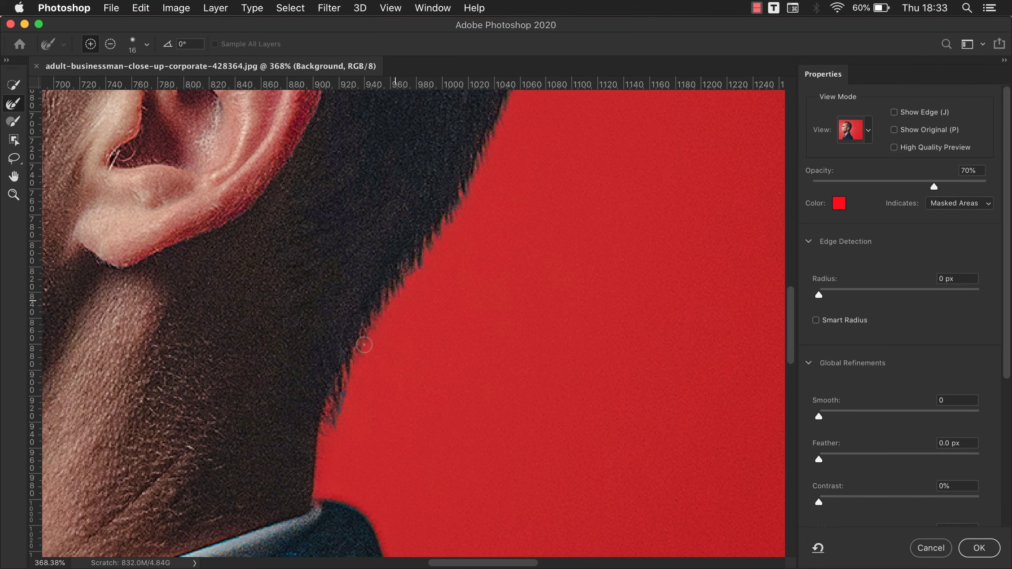
{"action": "left_click_drag", "start_coordinate": [379, 469], "coordinate": [429, 339]}
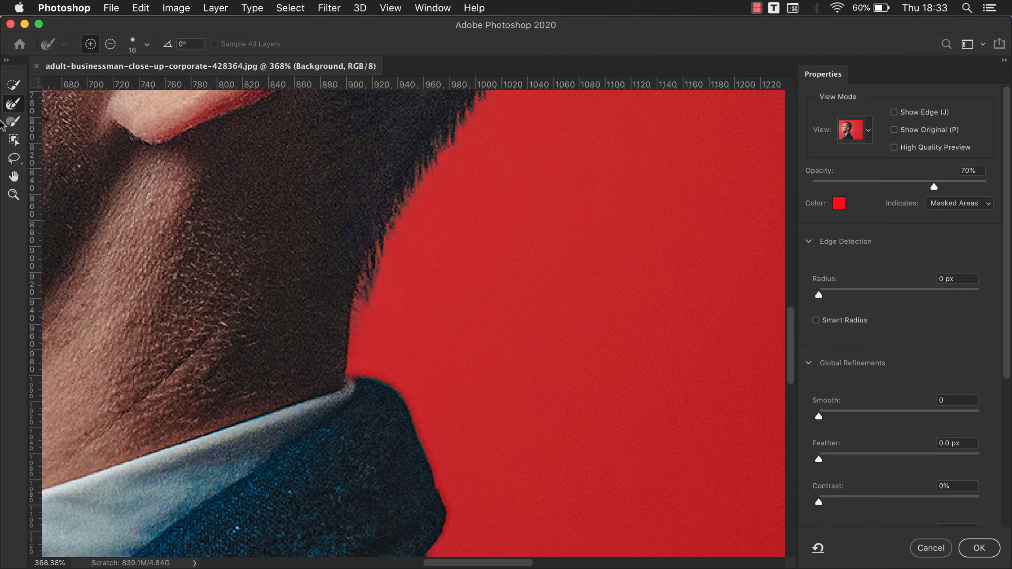
{"action": "scroll", "coordinate": [361, 388], "scroll_direction": "up", "scroll_amount": 3}
{"action": "scroll", "coordinate": [361, 388], "scroll_direction": "up", "scroll_amount": 5}
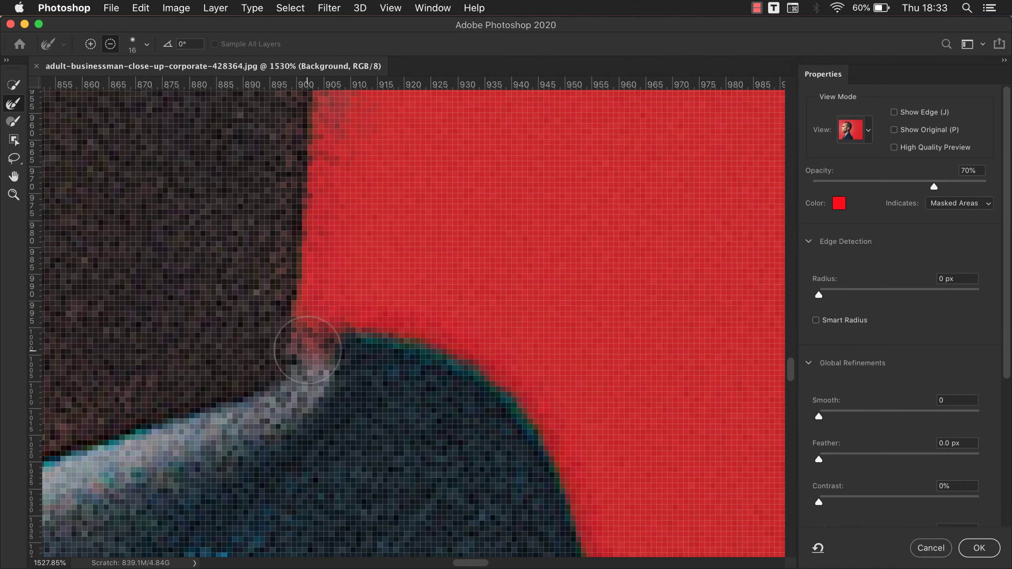
{"action": "scroll", "coordinate": [307, 350], "scroll_direction": "down", "scroll_amount": 1}
- Brush the collar edge back into the selection with the Brush tool
{"action": "key", "text": "b"}
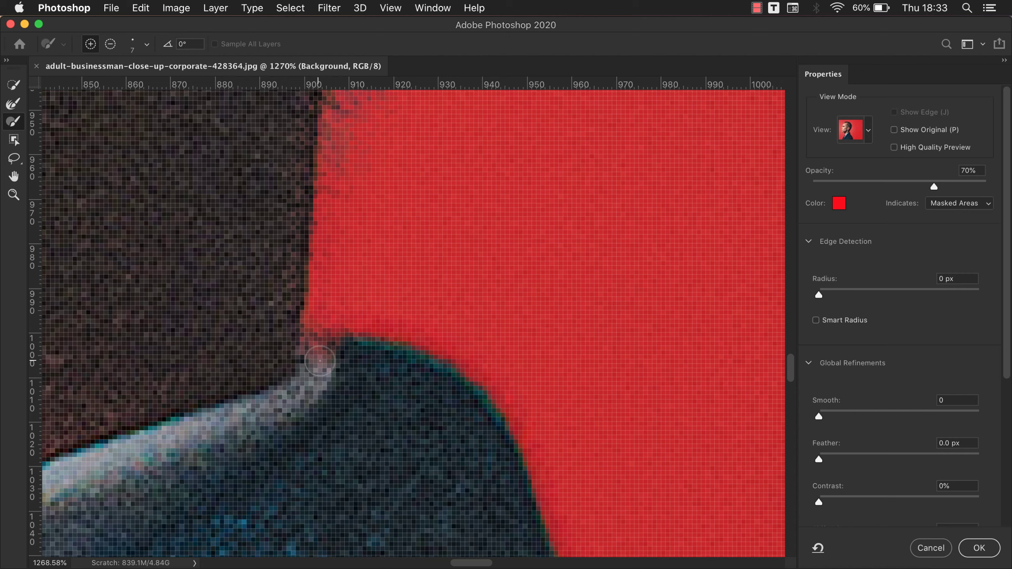
{"action": "mouse_move", "coordinate": [320, 361]}
{"action": "left_mouse_down"}
{"action": "mouse_move", "coordinate": [293, 342]}
{"action": "mouse_move", "coordinate": [215, 351]}
{"action": "left_mouse_up"}
{"action": "left_click", "coordinate": [16, 108]}
{"action": "scroll", "coordinate": [282, 226], "scroll_direction": "down", "scroll_amount": 5}
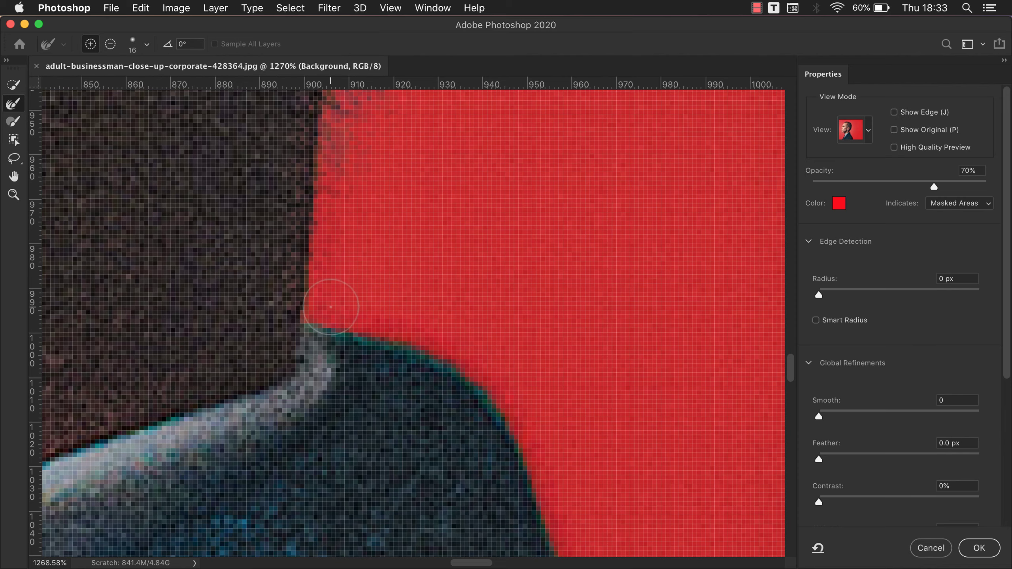
{"action": "scroll", "coordinate": [463, 288], "scroll_direction": "down", "scroll_amount": 3}
{"action": "scroll", "coordinate": [350, 200], "scroll_direction": "up", "scroll_amount": 5}
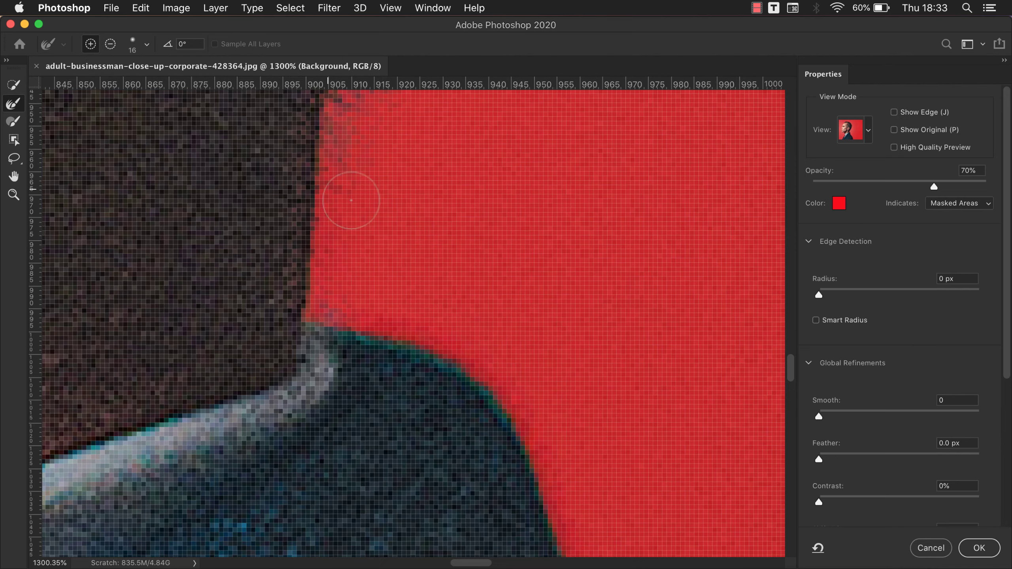
- Undo a stray quick-selection spot by the collar and brush out leftover background pixels
{"action": "key", "text": "w"}
{"action": "left_click", "coordinate": [325, 238]}
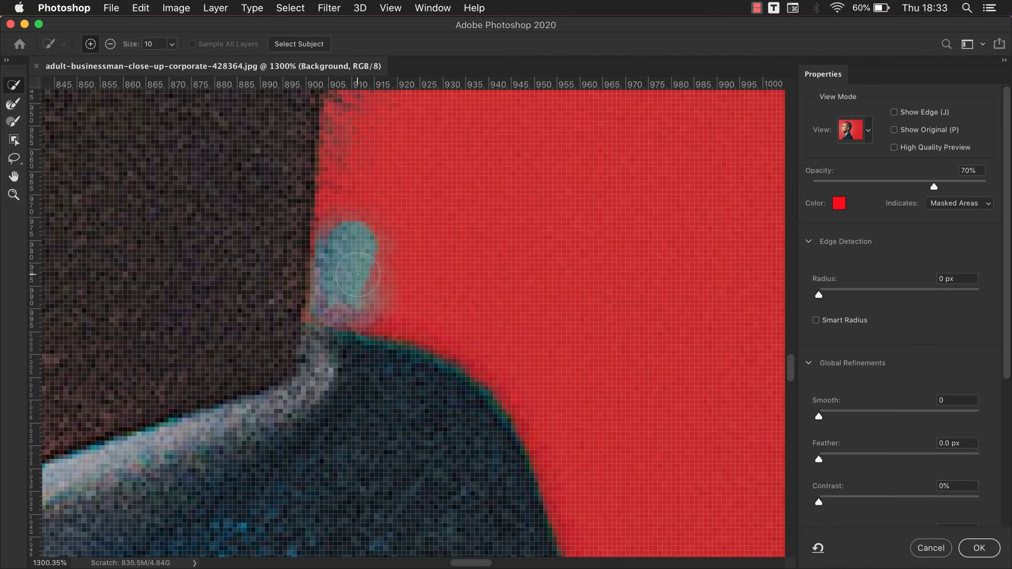
{"action": "key", "text": "ctrl+z"}
{"action": "left_click", "coordinate": [13, 122]}
{"action": "key", "text": "alt"}
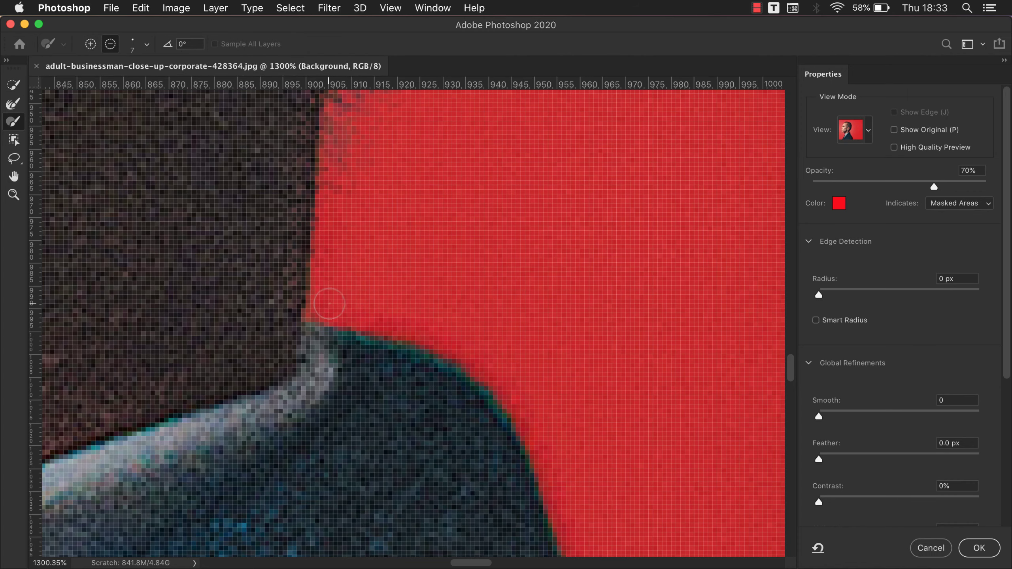
{"action": "key", "text": "ctrl+0"}
{"action": "scroll", "coordinate": [443, 307], "scroll_direction": "down", "scroll_amount": 3}
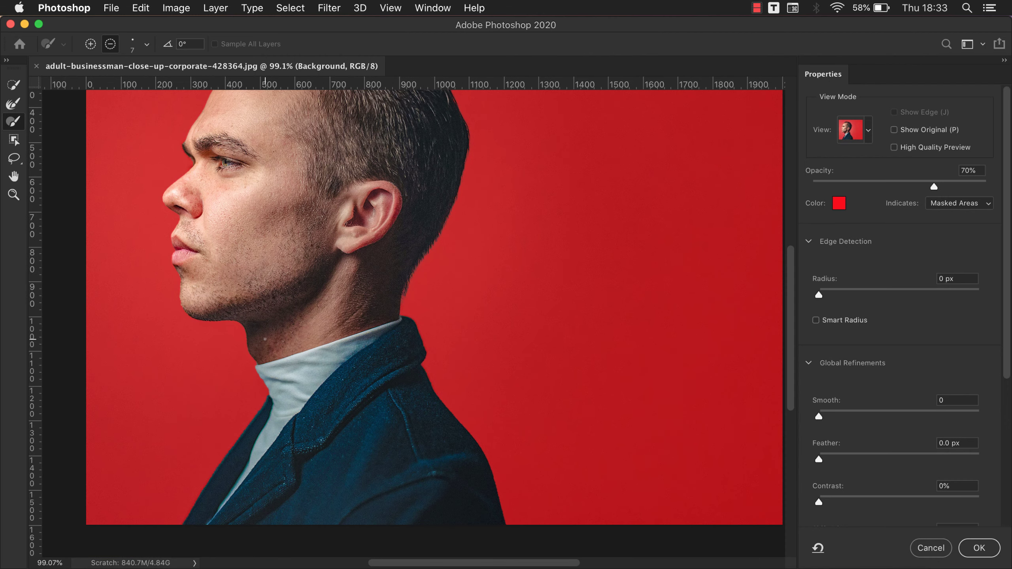
- Set Shift Edge to -10%, Smooth to 15 and Contrast to 20%
{"action": "scroll", "coordinate": [843, 449], "scroll_direction": "down", "scroll_amount": 3}
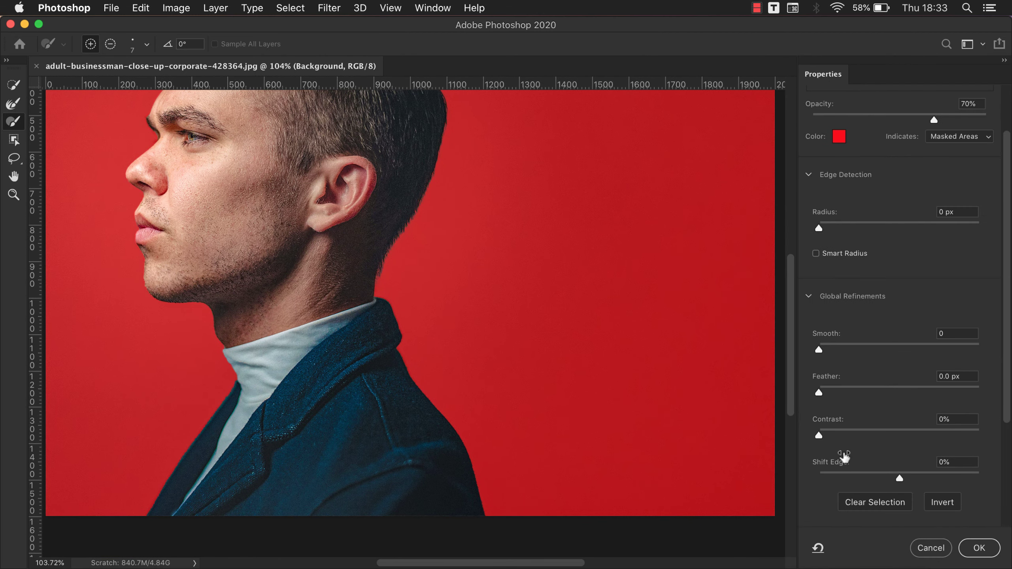
{"action": "left_click", "coordinate": [963, 464]}
{"action": "type", "text": "-10"}
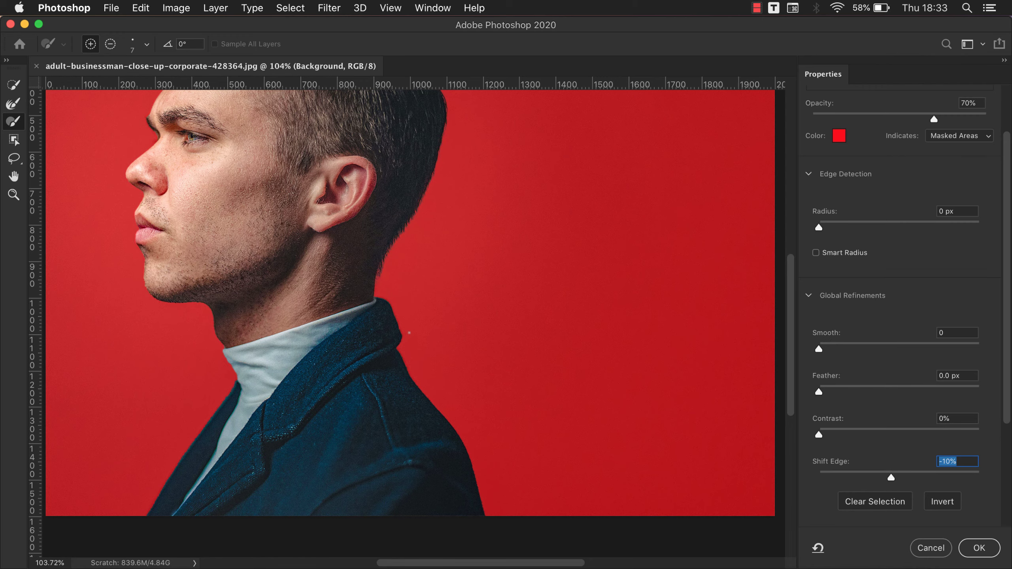
{"action": "scroll", "coordinate": [410, 333], "scroll_direction": "up", "scroll_amount": 3}
{"action": "scroll", "coordinate": [377, 287], "scroll_direction": "up", "scroll_amount": 2}
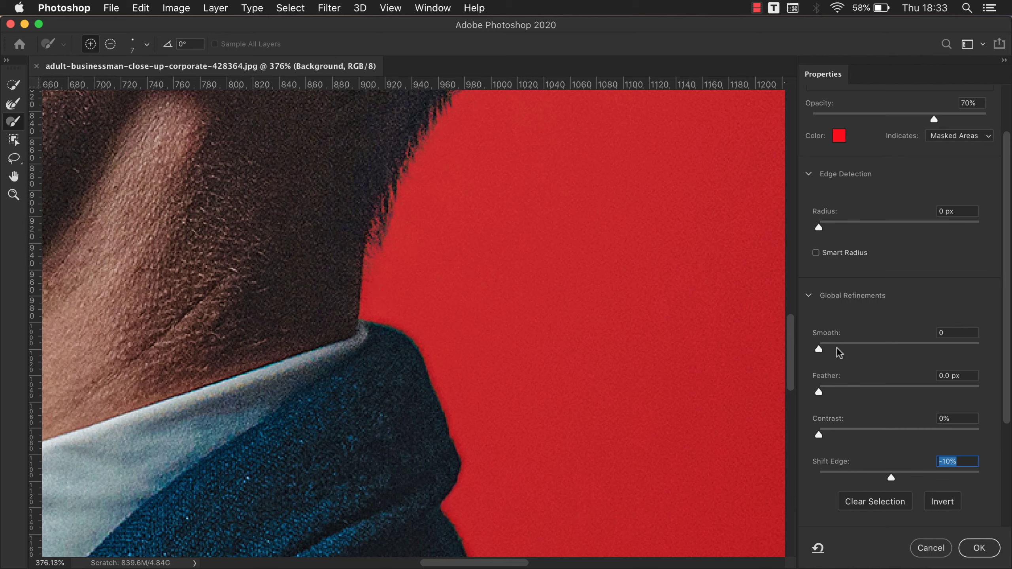
{"action": "key", "text": "Tab"}
{"action": "type", "text": "5"}
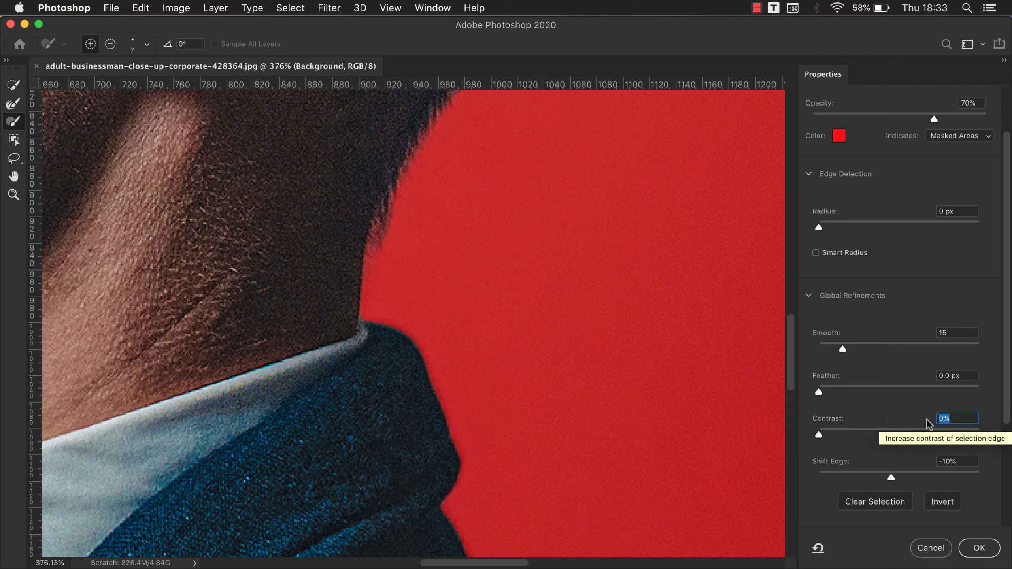
{"action": "type", "text": "20"}
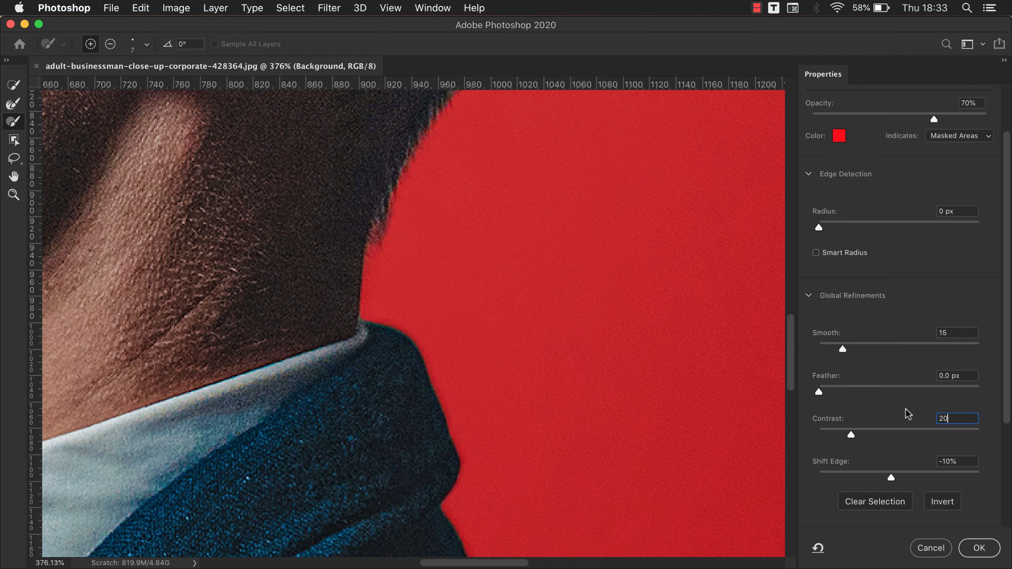
- Output the refined cut-out of the man to a new layer and accept it
{"action": "scroll", "coordinate": [893, 504], "scroll_direction": "down", "scroll_amount": 5}
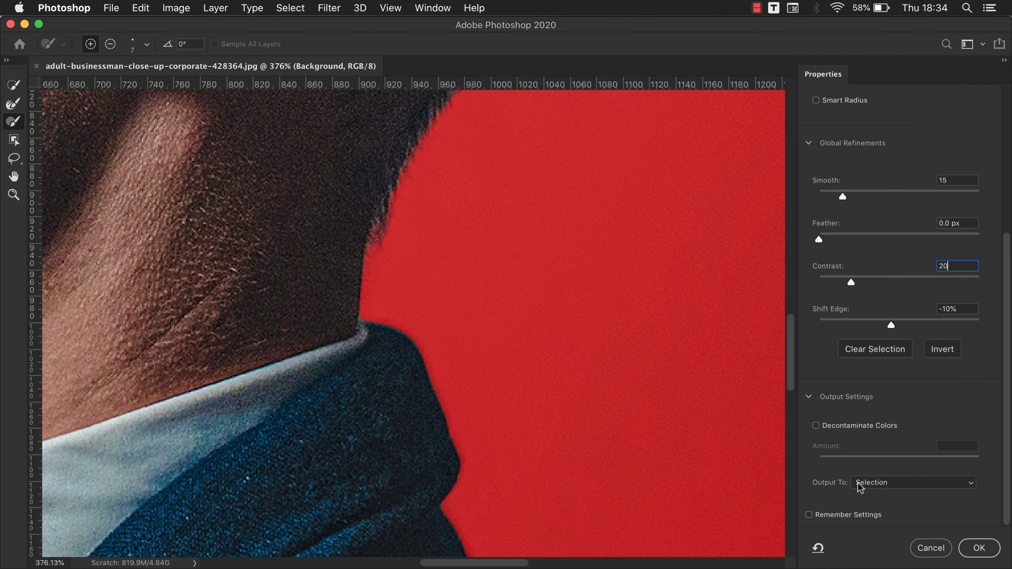
{"action": "left_click", "coordinate": [891, 487]}
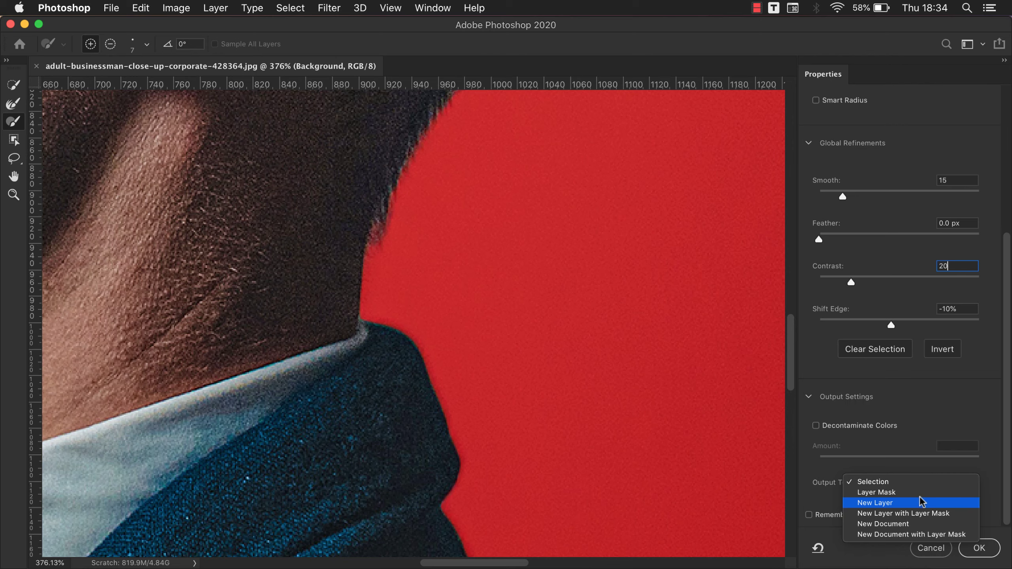
{"action": "left_click", "coordinate": [895, 503]}
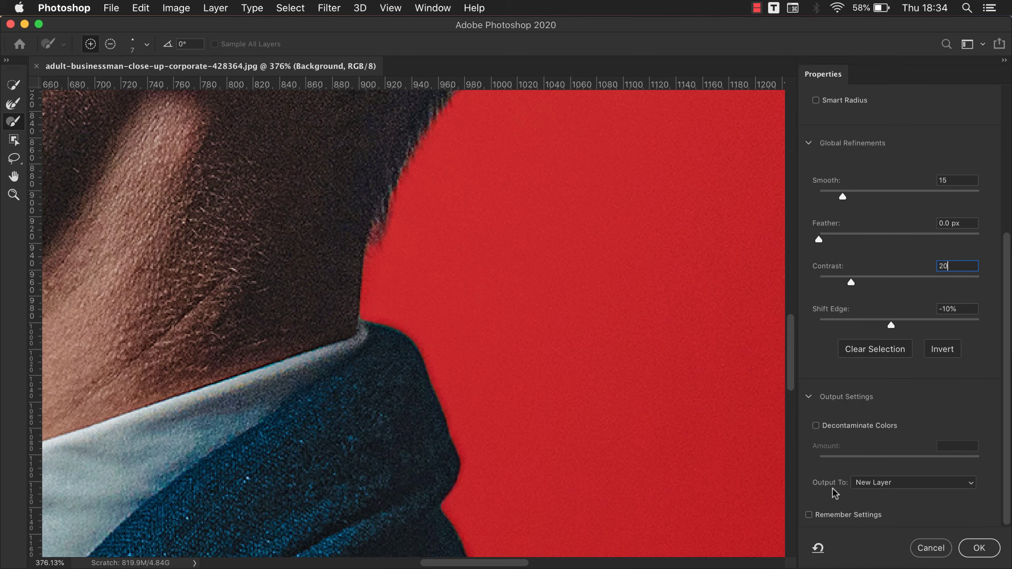
{"action": "left_click", "coordinate": [968, 549]}
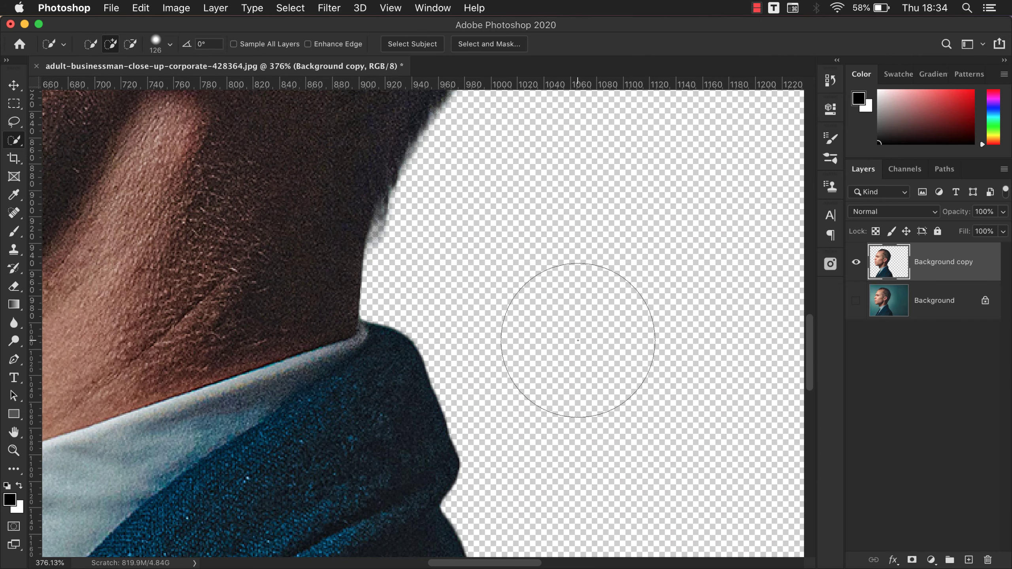
- Rename the Background copy layer to 'Base Layer'
{"action": "key", "text": "super+0"}
{"action": "scroll", "coordinate": [575, 341], "scroll_direction": "down", "scroll_amount": 2}
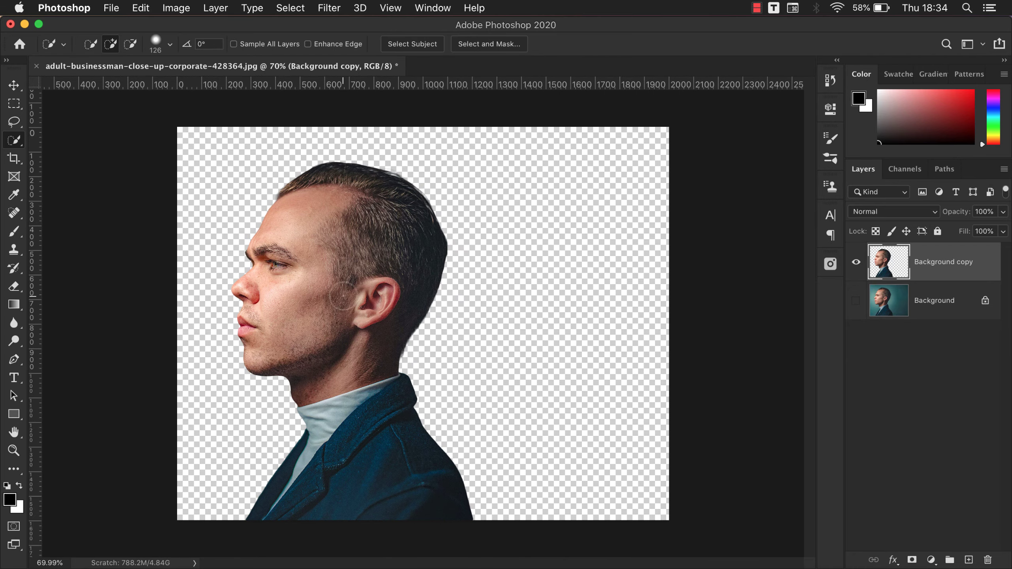
{"action": "scroll", "coordinate": [327, 241], "scroll_direction": "down", "scroll_amount": 2}
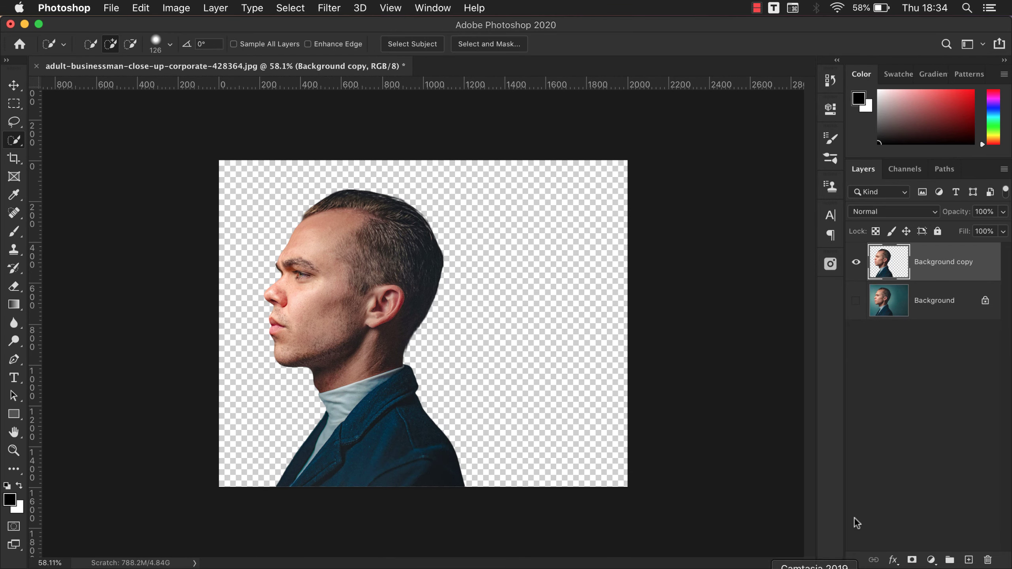
{"action": "double_click", "coordinate": [941, 263]}
{"action": "type", "text": "Base "}
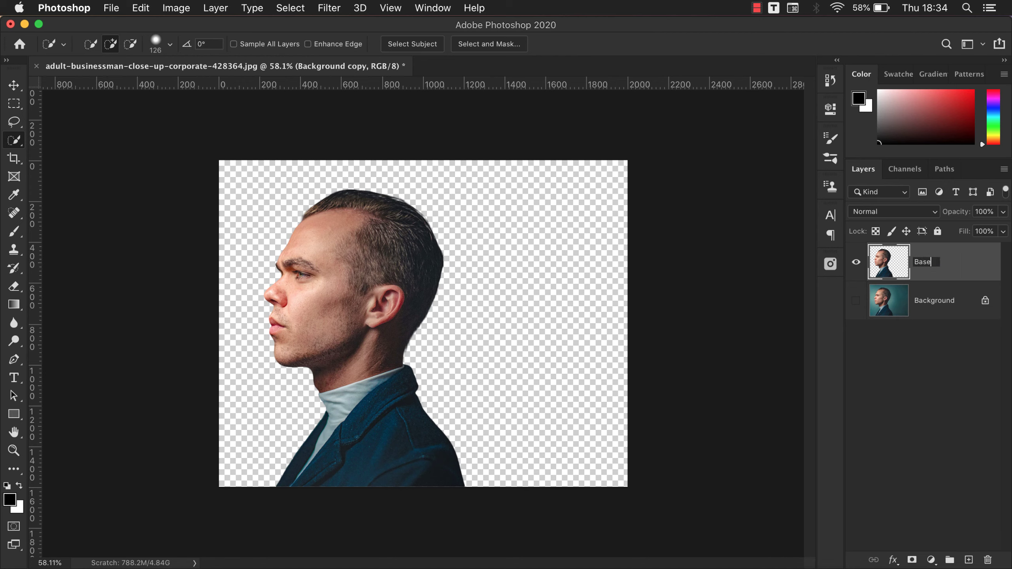
{"action": "type", "text": "Layer"}
{"action": "key", "text": "Return"}
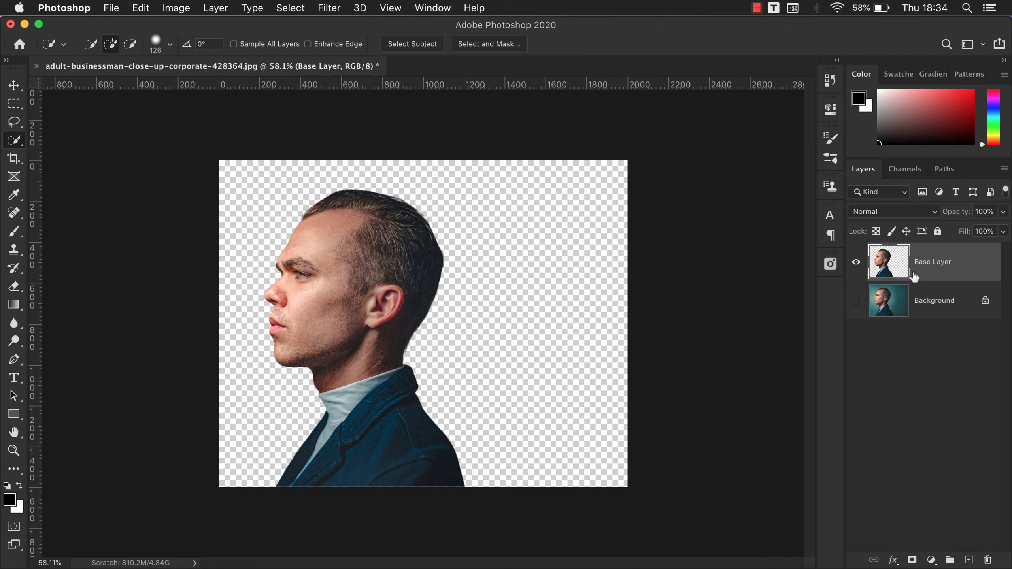
- Duplicate Base Layer, name the copy 'Dispersion', and make Base Layer active
{"action": "key", "text": "ctrl+j"}
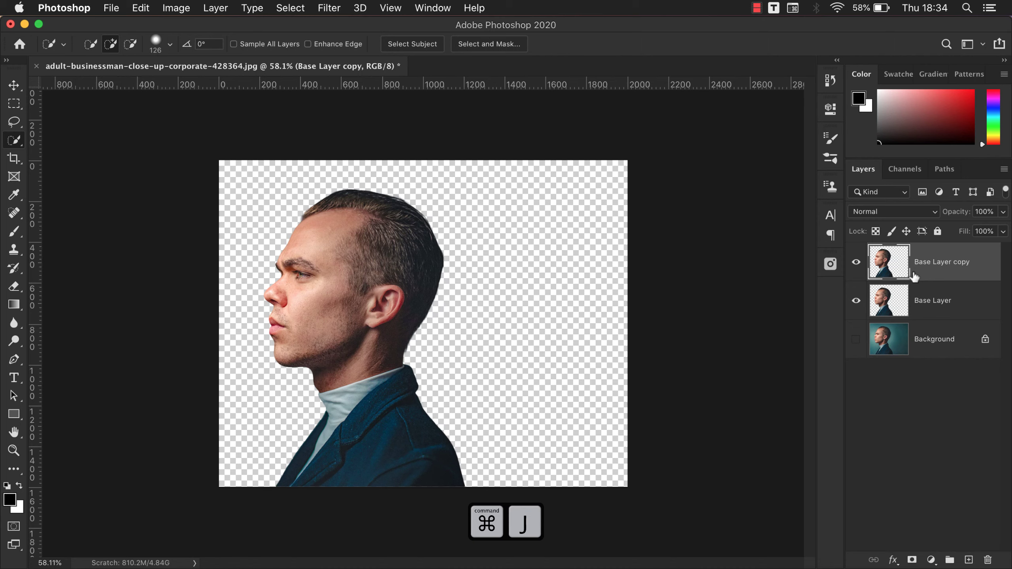
{"action": "double_click", "coordinate": [931, 264]}
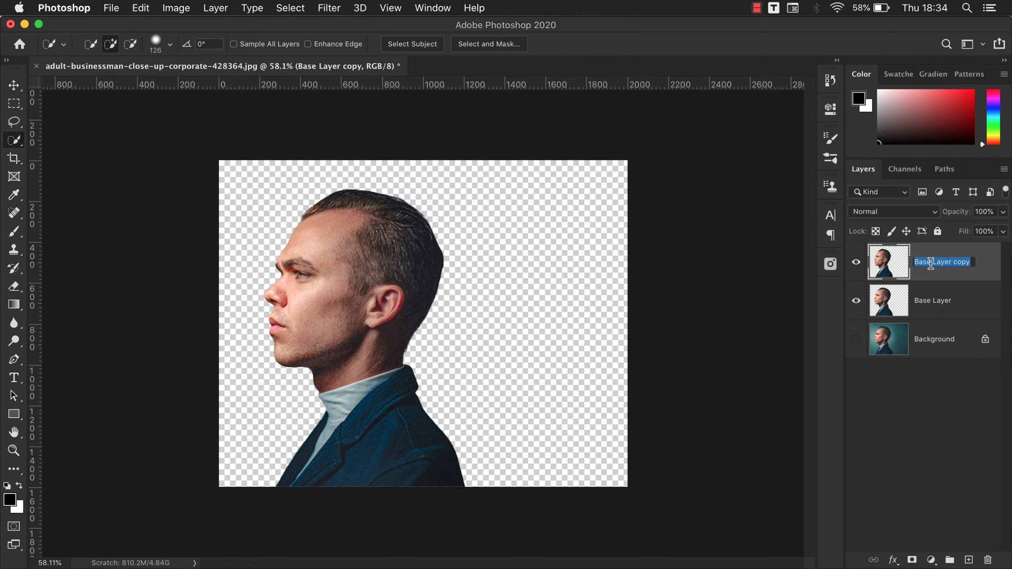
{"action": "type", "text": "Disper"}
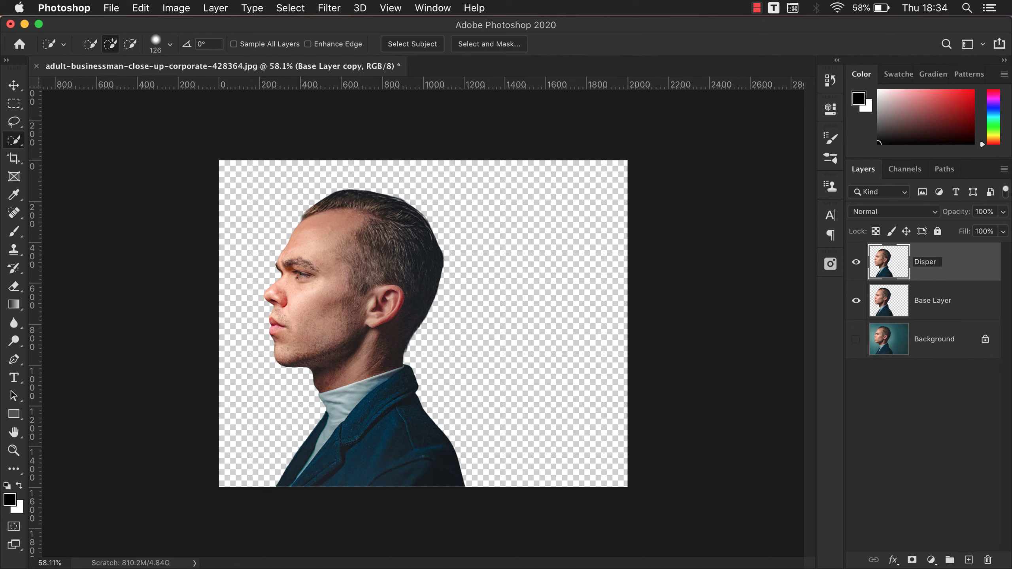
{"action": "type", "text": "sion"}
{"action": "key", "text": "Return"}
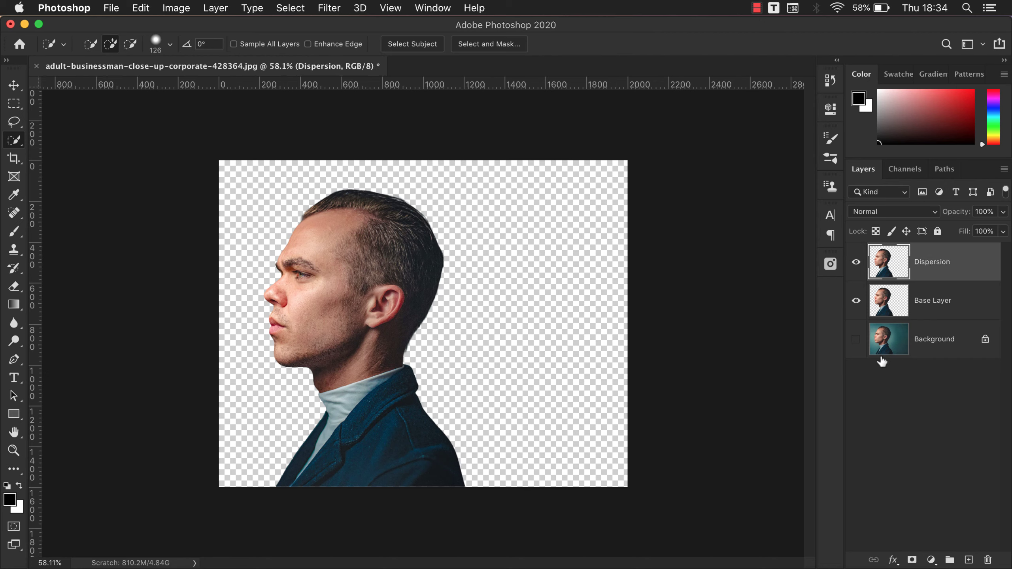
{"action": "left_click", "coordinate": [884, 311]}
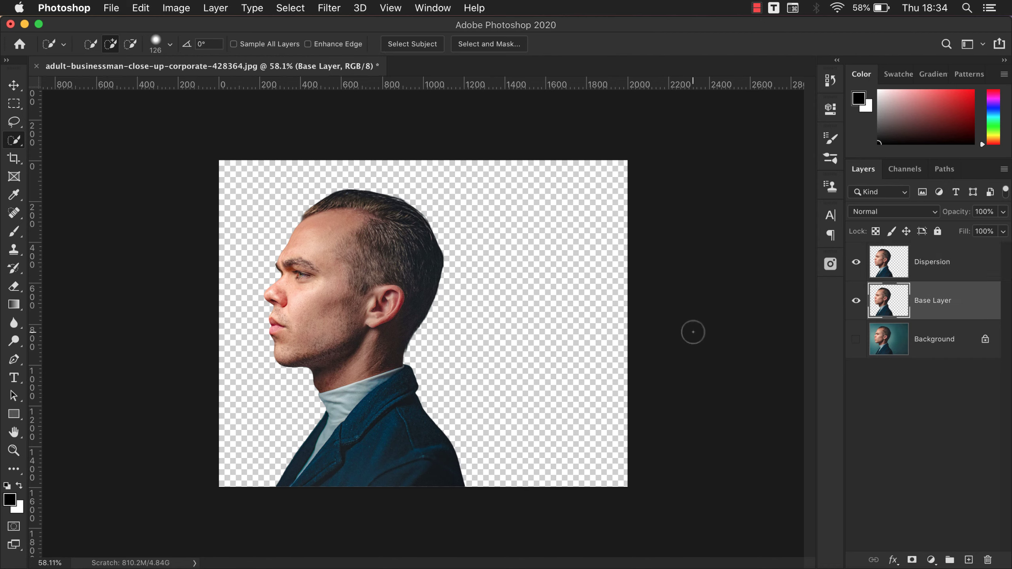
- Open Liquify on Base Layer, zoom to 70%, and adjust warp brush size and density
{"action": "left_click", "coordinate": [330, 8]}
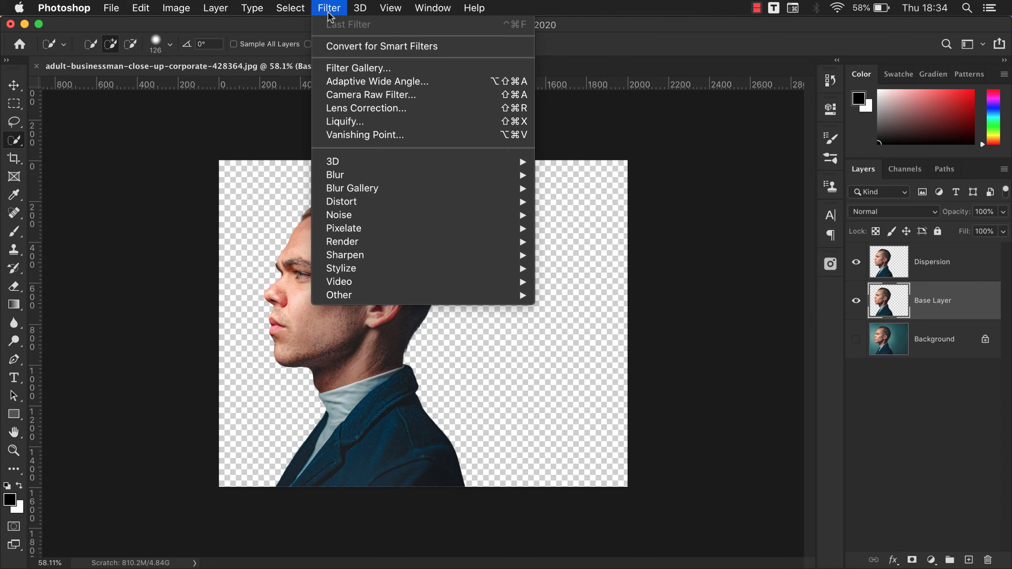
{"action": "left_click", "coordinate": [365, 122]}
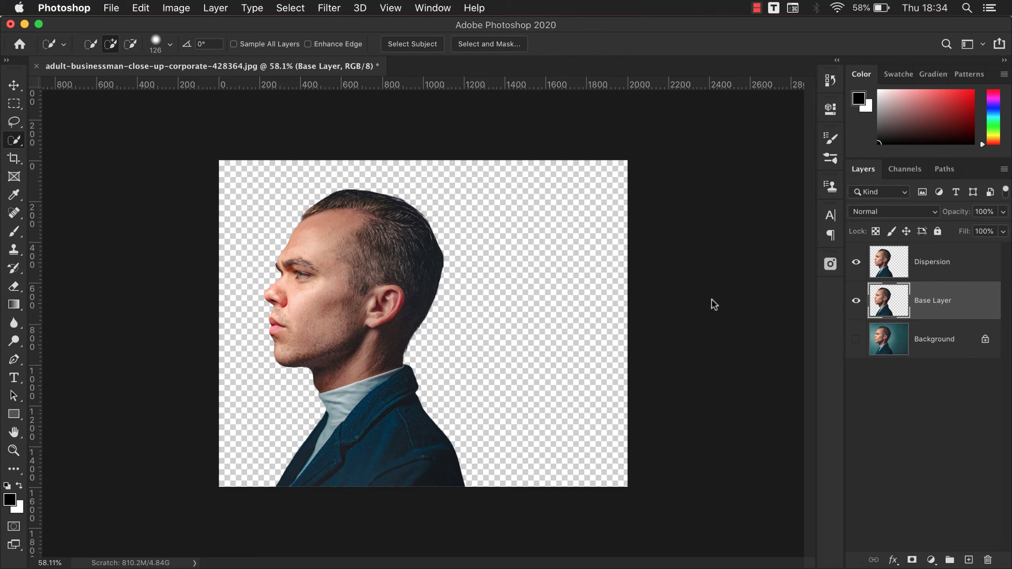
{"action": "key", "text": "ctrl+minus"}
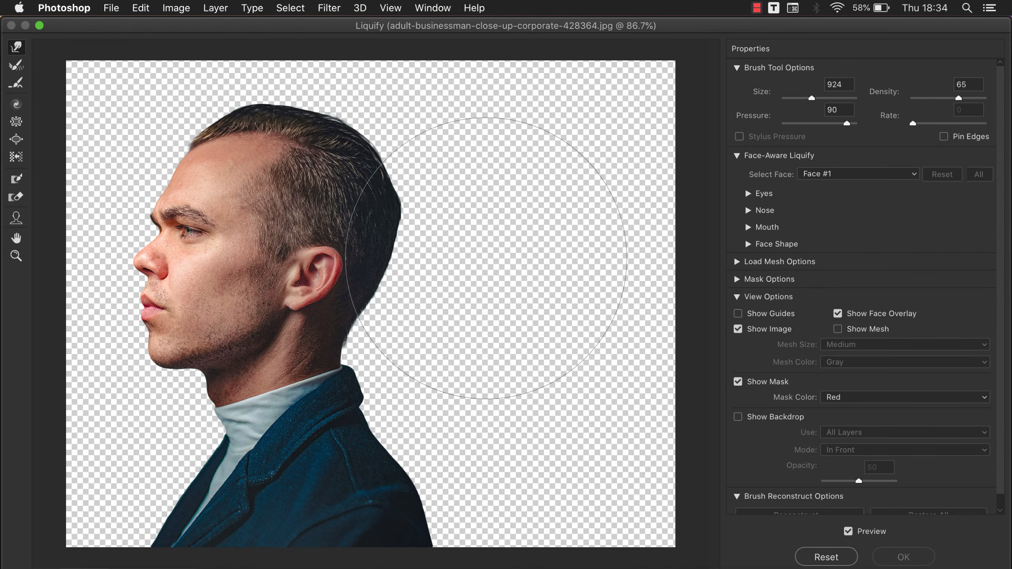
{"action": "key", "text": "bracketleft"}
{"action": "key", "text": "bracketleft"}
{"action": "left_click", "coordinate": [459, 271]}
{"action": "key", "text": "ctrl+z"}
{"action": "key", "text": "bracketleft"}
{"action": "key", "text": "bracketleft"}
{"action": "key", "text": "ctrl+minus"}
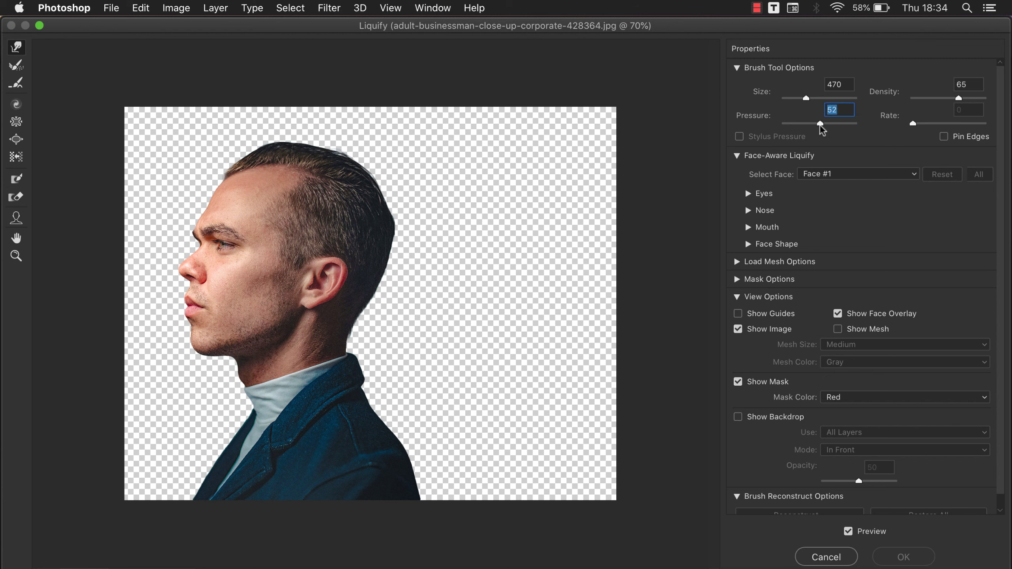
{"action": "type", "text": "50"}
{"action": "left_click_drag", "start_coordinate": [959, 98], "coordinate": [953, 98]}
{"action": "left_click_drag", "start_coordinate": [463, 244], "coordinate": [470, 244]}
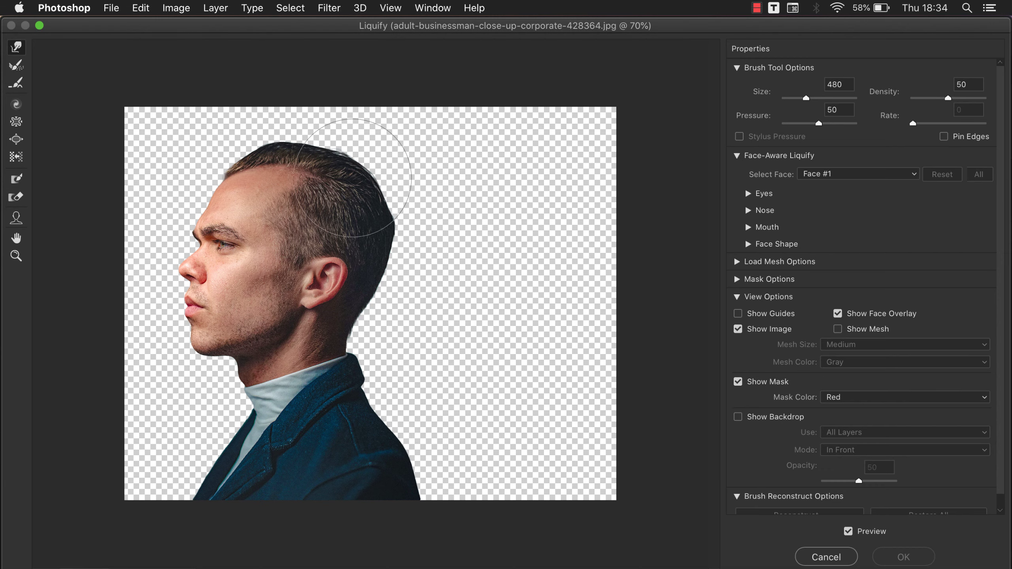
- Push the back of the hair, neck and jacket rightward, pulling the hair top into a point
{"action": "left_click_drag", "start_coordinate": [353, 177], "coordinate": [408, 222]}
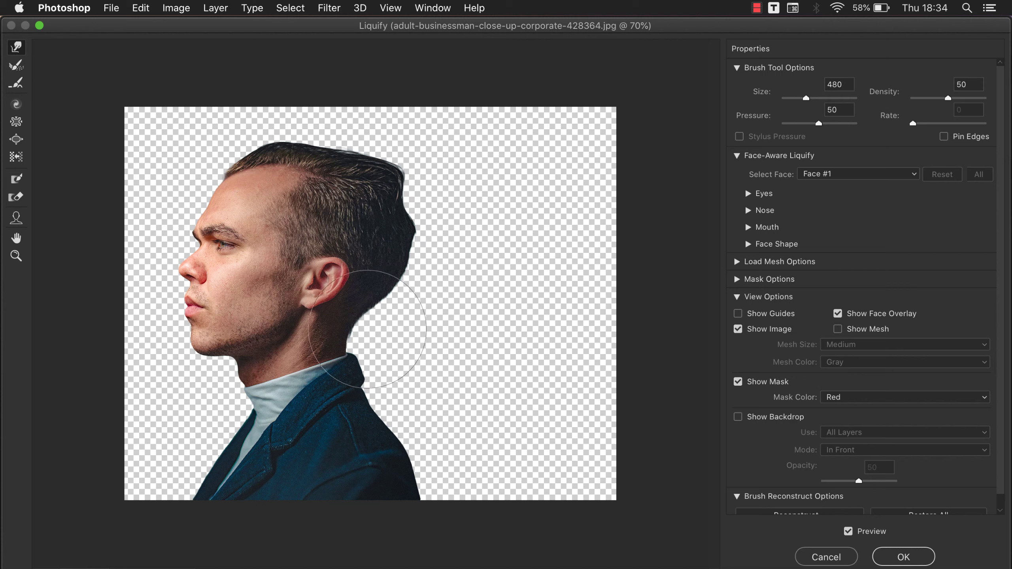
{"action": "mouse_move", "coordinate": [367, 330]}
{"action": "left_mouse_down"}
{"action": "mouse_move", "coordinate": [396, 362]}
{"action": "mouse_move", "coordinate": [463, 383]}
{"action": "mouse_move", "coordinate": [553, 470]}
{"action": "left_mouse_up"}
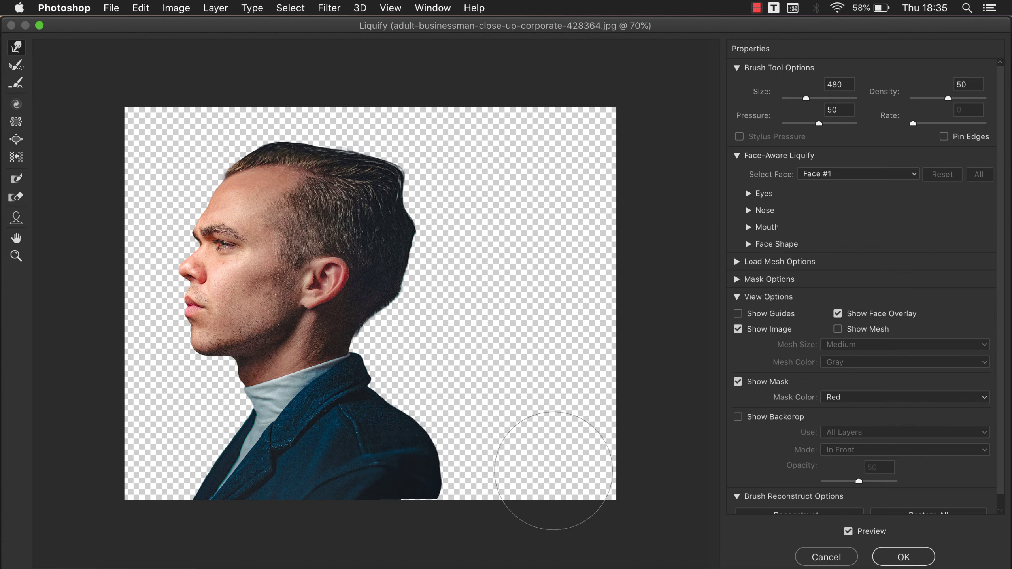
{"action": "left_click_drag", "start_coordinate": [439, 534], "coordinate": [478, 518]}
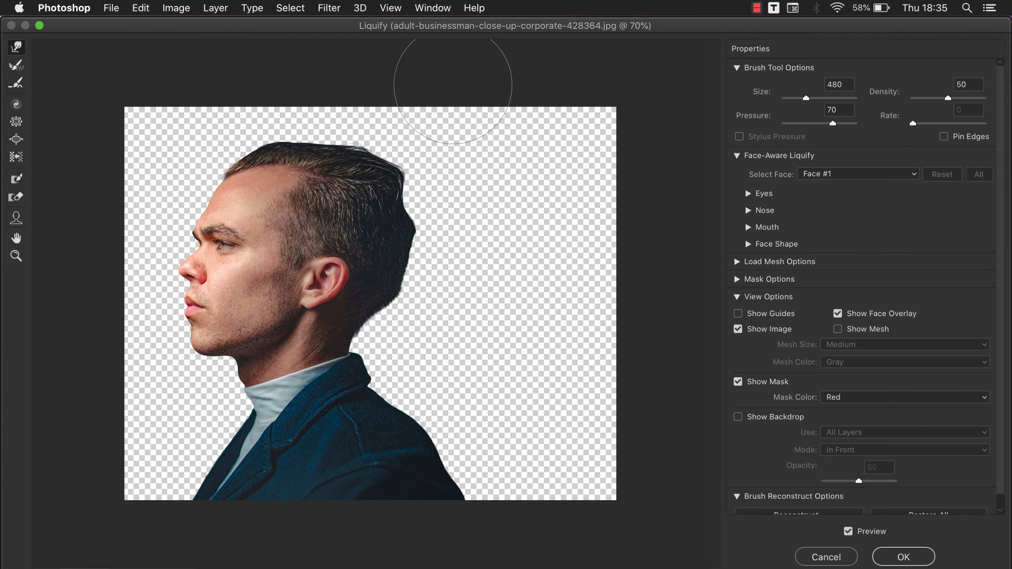
{"action": "left_click_drag", "start_coordinate": [371, 183], "coordinate": [505, 137]}
{"action": "left_click_drag", "start_coordinate": [458, 183], "coordinate": [586, 195]}
{"action": "left_click_drag", "start_coordinate": [414, 251], "coordinate": [562, 232]}
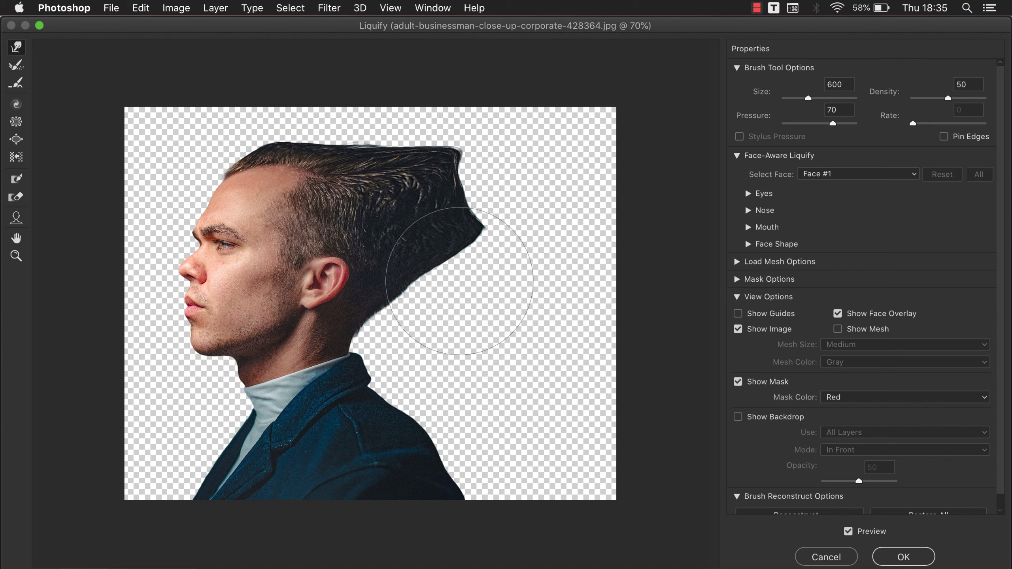
- Resize the brush to 600–835 and sweep the jacket shoulder into the lower-right corner
{"action": "key", "text": "bracketleft"}
{"action": "key", "text": "bracketleft"}
{"action": "key", "text": "bracketright"}
{"action": "key", "text": "bracketright"}
{"action": "key", "text": "bracketright"}
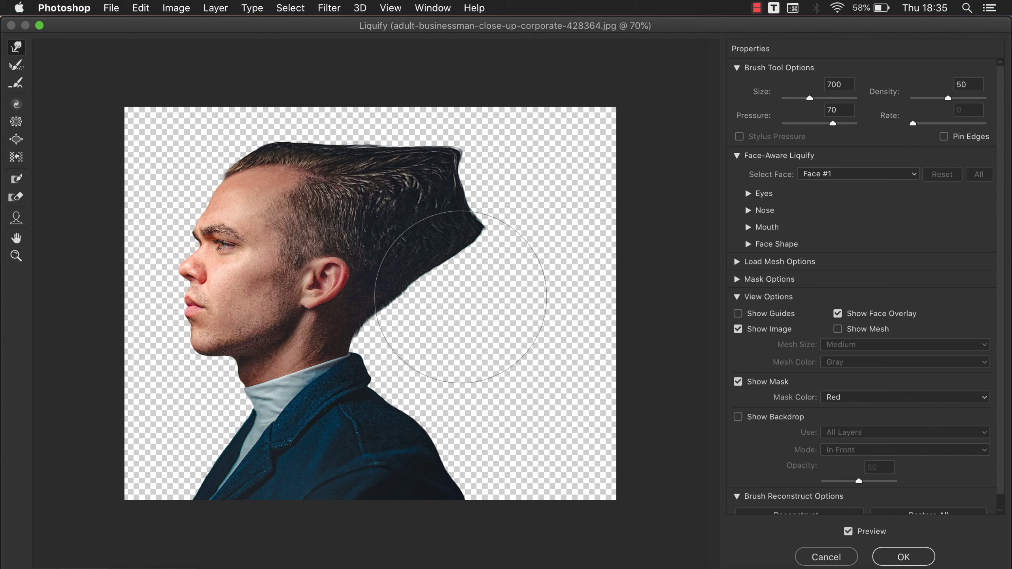
{"action": "key", "text": "bracketleft"}
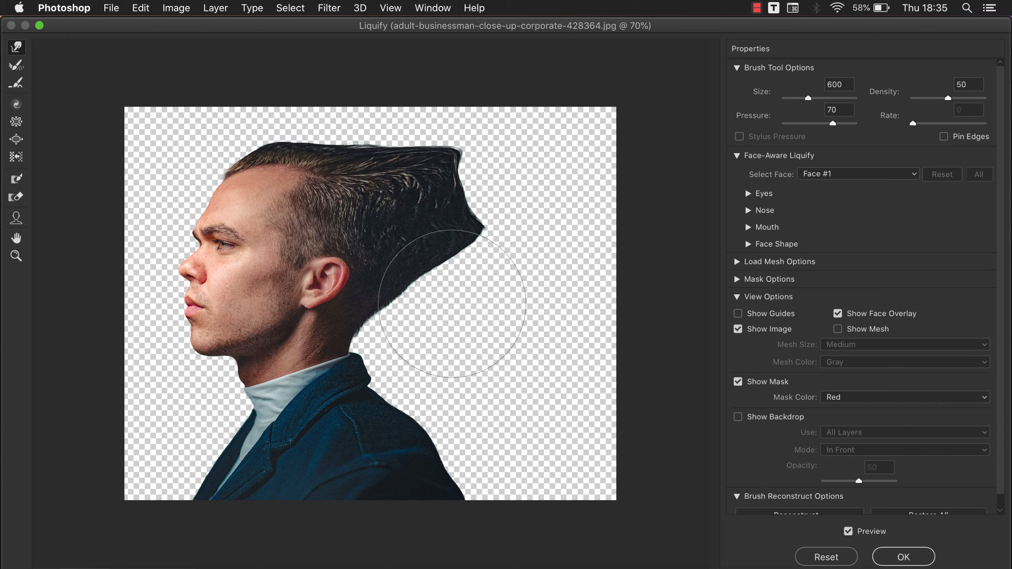
{"action": "left_click_drag", "start_coordinate": [452, 303], "coordinate": [432, 306]}
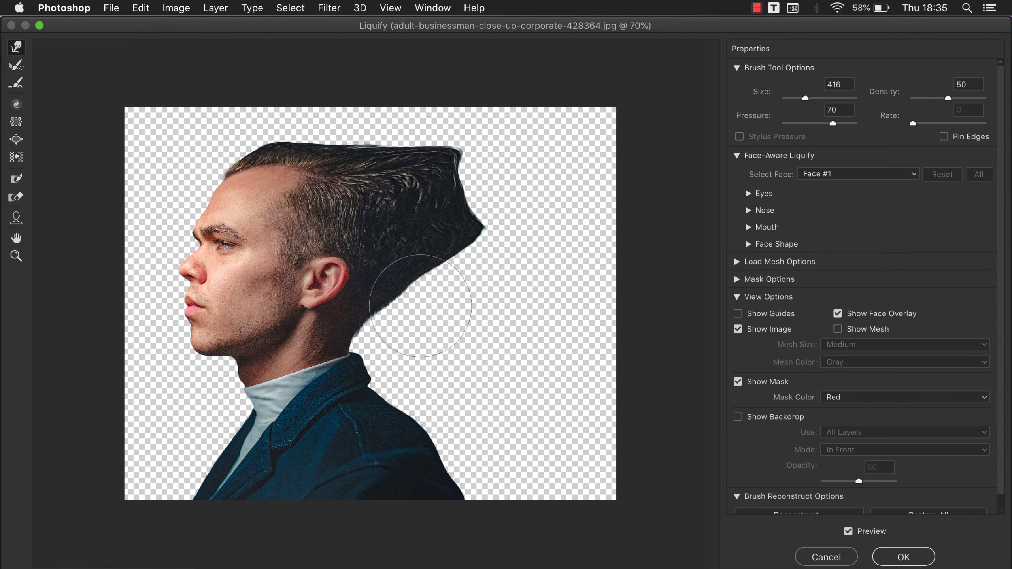
{"action": "left_click_drag", "start_coordinate": [426, 311], "coordinate": [455, 329]}
{"action": "left_click_drag", "start_coordinate": [372, 383], "coordinate": [628, 478]}
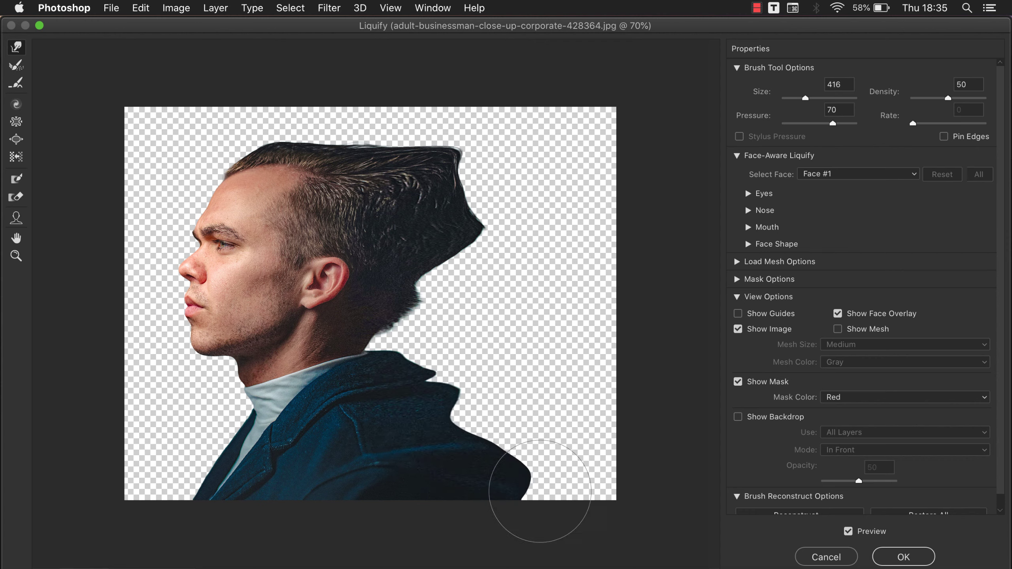
{"action": "mouse_move", "coordinate": [465, 381]}
{"action": "left_mouse_down"}
{"action": "mouse_move", "coordinate": [516, 381]}
{"action": "mouse_move", "coordinate": [600, 447]}
{"action": "left_mouse_up"}
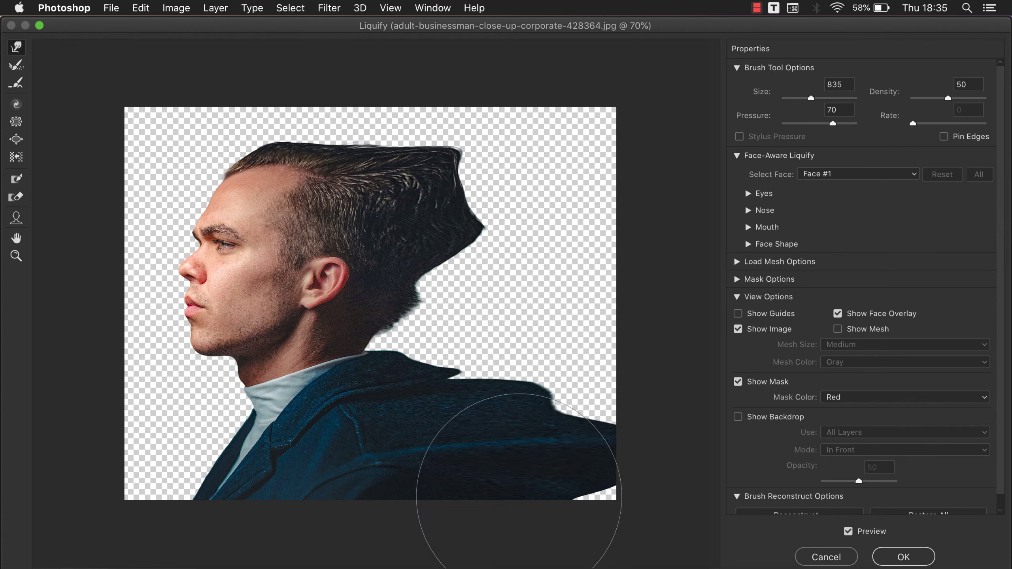
{"action": "left_click_drag", "start_coordinate": [520, 440], "coordinate": [634, 464]}
- Sweep the hair into a tall rightward quiff with spiky lower edges, shoulder up-right
{"action": "left_click_drag", "start_coordinate": [356, 105], "coordinate": [643, 193]}
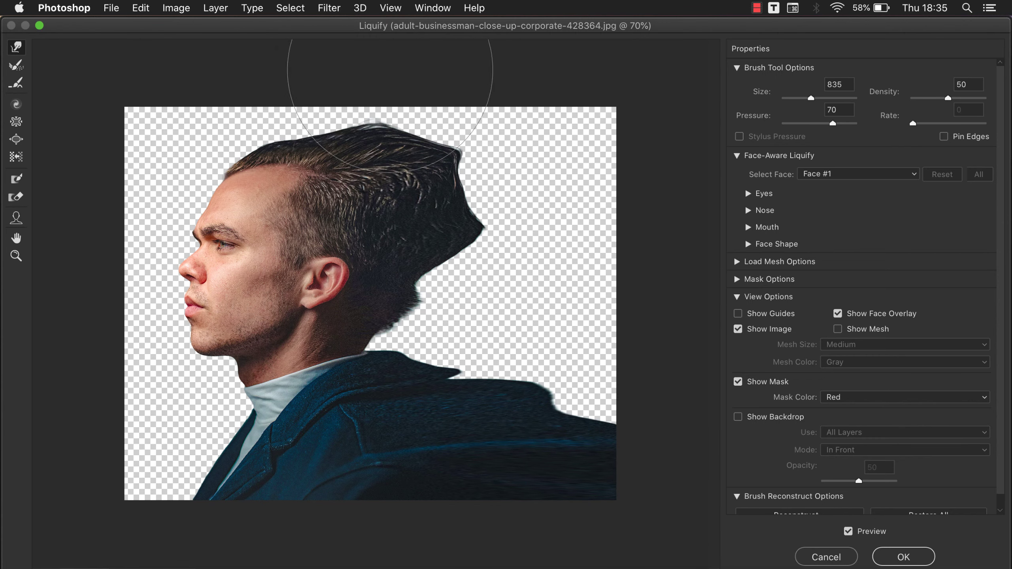
{"action": "left_click_drag", "start_coordinate": [399, 287], "coordinate": [498, 279]}
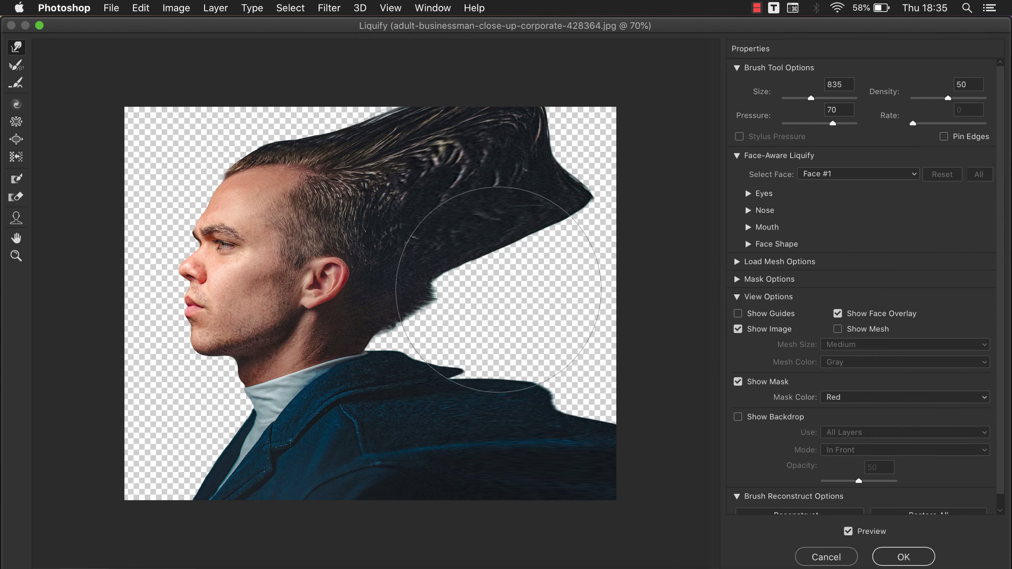
{"action": "mouse_move", "coordinate": [395, 373]}
{"action": "left_mouse_down"}
{"action": "mouse_move", "coordinate": [463, 362]}
{"action": "mouse_move", "coordinate": [564, 434]}
{"action": "left_mouse_up"}
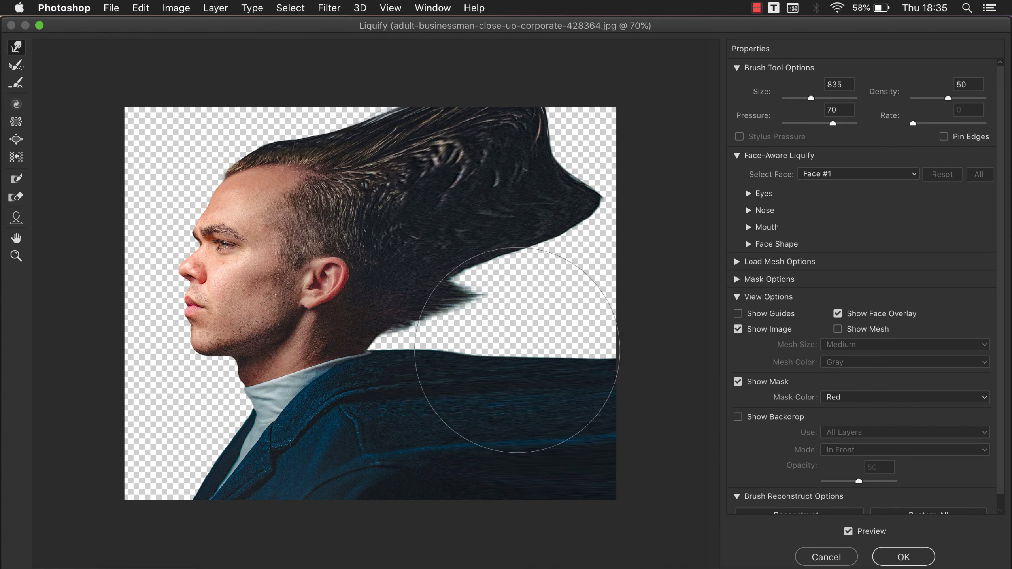
{"action": "left_click_drag", "start_coordinate": [479, 339], "coordinate": [439, 339]}
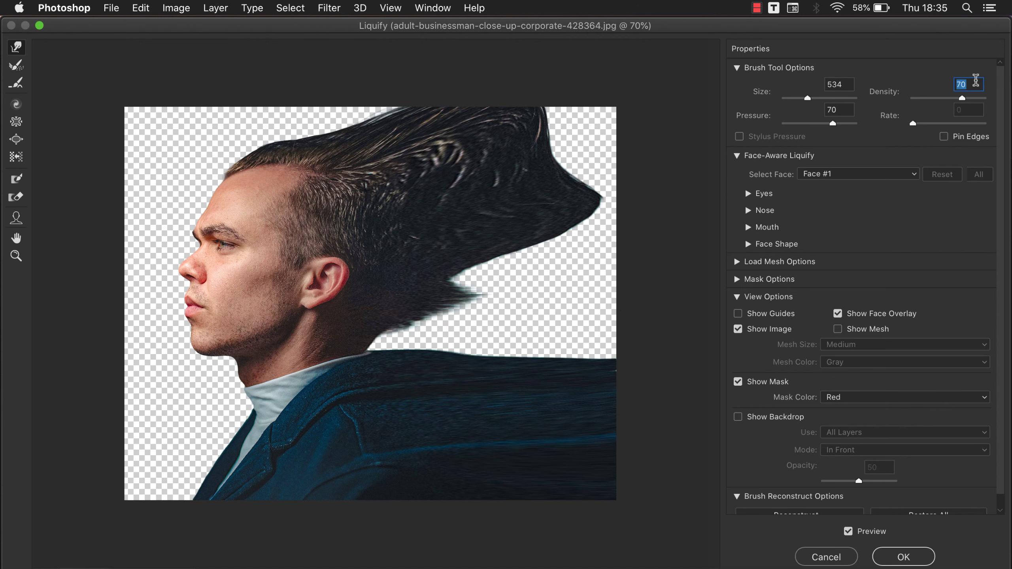
- Reshape the hair's upper-left edge up toward the top with a 239-size brush
{"action": "mouse_move", "coordinate": [295, 120]}
{"action": "left_mouse_down"}
{"action": "mouse_move", "coordinate": [364, 74]}
{"action": "mouse_move", "coordinate": [243, 108]}
{"action": "mouse_move", "coordinate": [207, 79]}
{"action": "mouse_move", "coordinate": [148, 98]}
{"action": "left_mouse_up"}
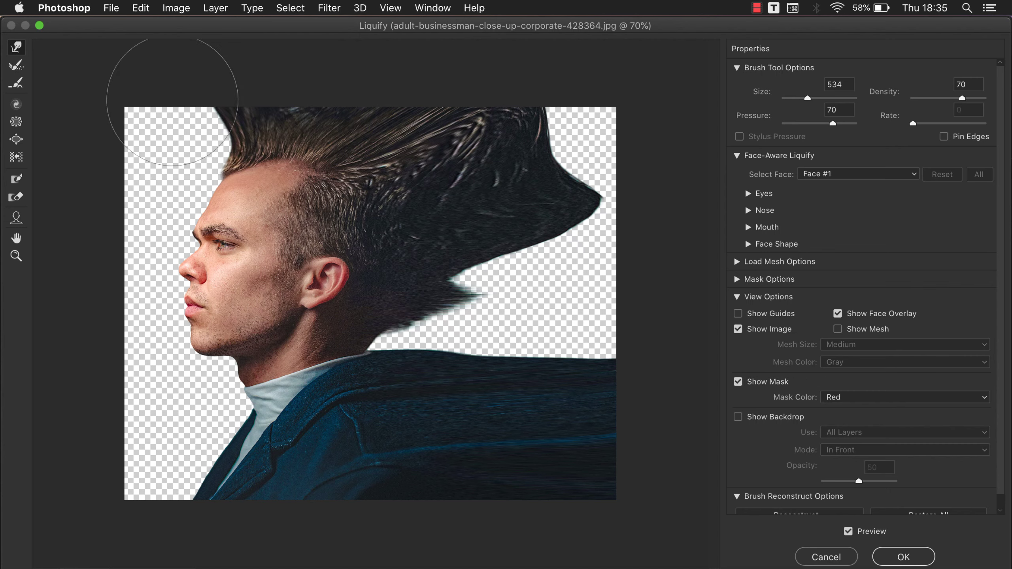
{"action": "left_click_drag", "start_coordinate": [208, 139], "coordinate": [166, 136]}
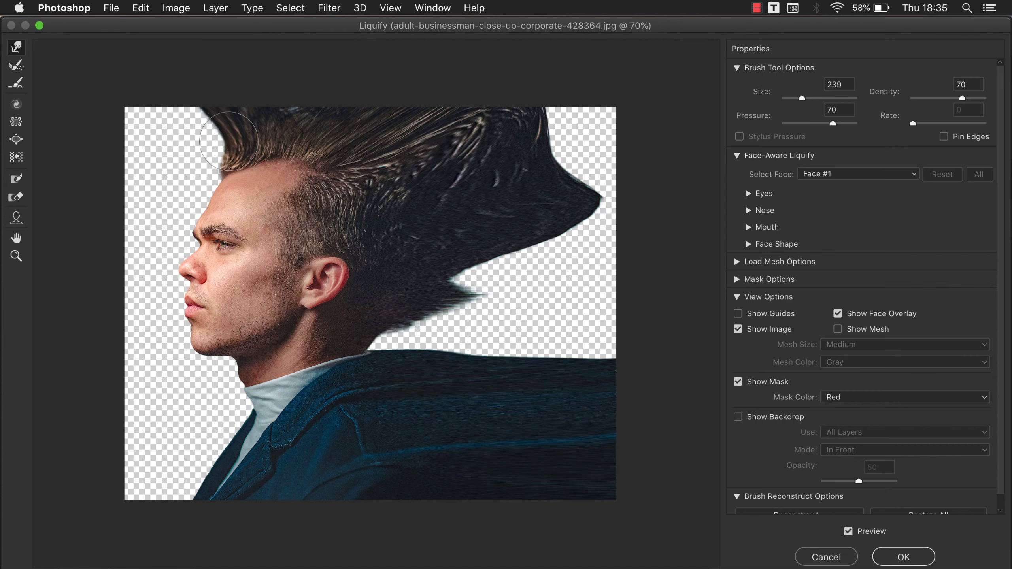
{"action": "left_click_drag", "start_coordinate": [229, 141], "coordinate": [200, 89]}
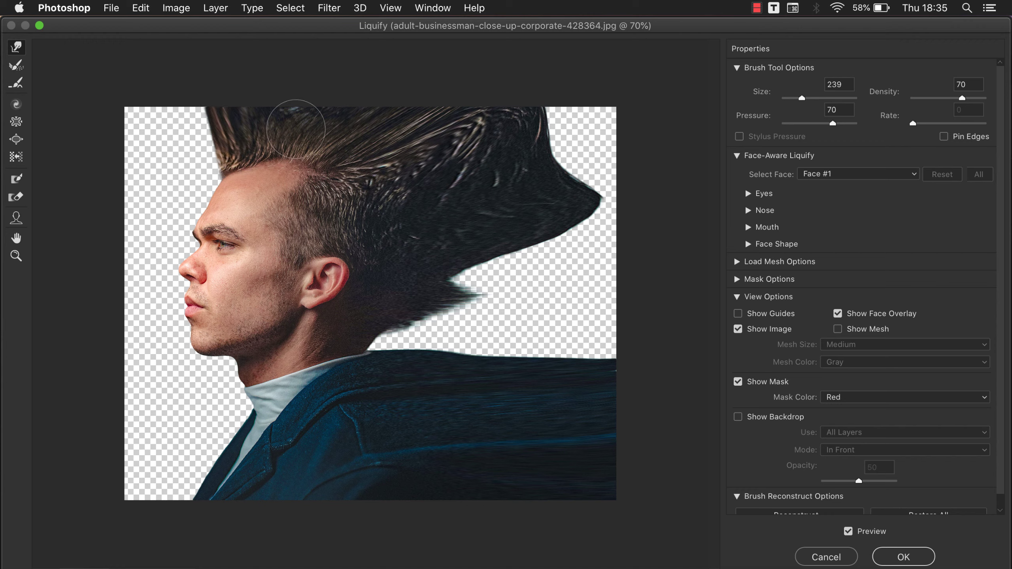
{"action": "mouse_move", "coordinate": [423, 231]}
{"action": "left_mouse_down"}
{"action": "mouse_move", "coordinate": [446, 189]}
{"action": "mouse_move", "coordinate": [666, 306]}
{"action": "left_mouse_up"}
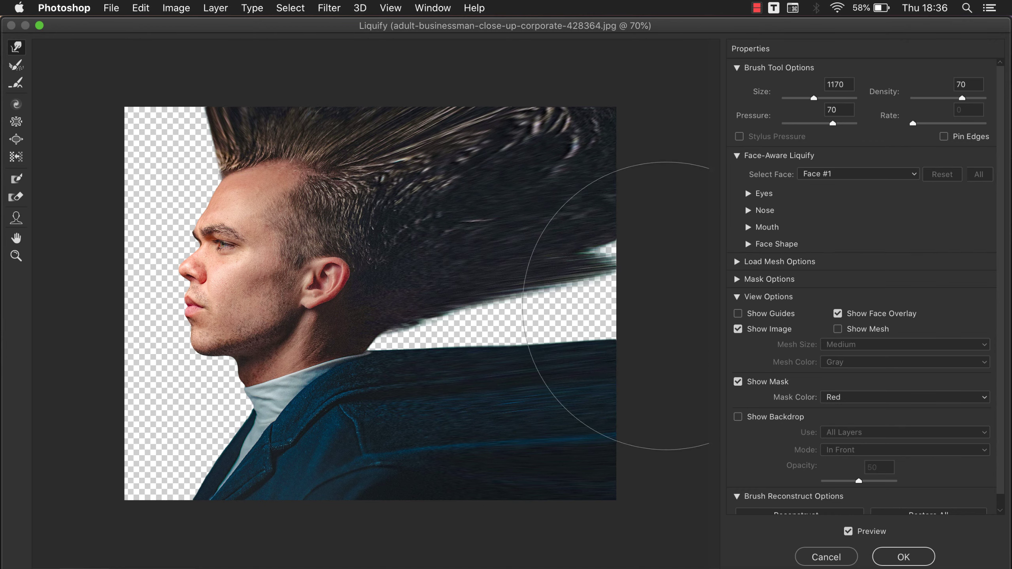
{"action": "mouse_move", "coordinate": [522, 350]}
{"action": "left_mouse_down"}
{"action": "mouse_move", "coordinate": [474, 350]}
{"action": "mouse_move", "coordinate": [644, 339]}
{"action": "left_mouse_up"}
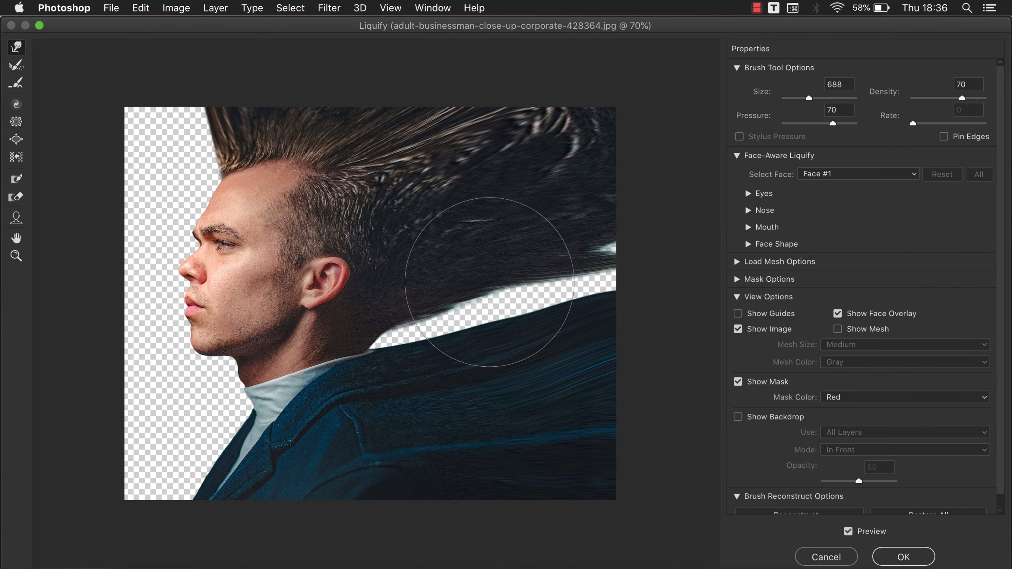
- Smear the hair and collar edge rightward to cover the transparent gap
{"action": "left_click_drag", "start_coordinate": [588, 249], "coordinate": [610, 293]}
{"action": "mouse_move", "coordinate": [446, 344]}
{"action": "left_mouse_down"}
{"action": "mouse_move", "coordinate": [414, 343]}
{"action": "mouse_move", "coordinate": [519, 303]}
{"action": "left_mouse_up"}
{"action": "mouse_move", "coordinate": [384, 319]}
{"action": "left_mouse_down"}
{"action": "mouse_move", "coordinate": [560, 327]}
{"action": "mouse_move", "coordinate": [620, 303]}
{"action": "left_mouse_up"}
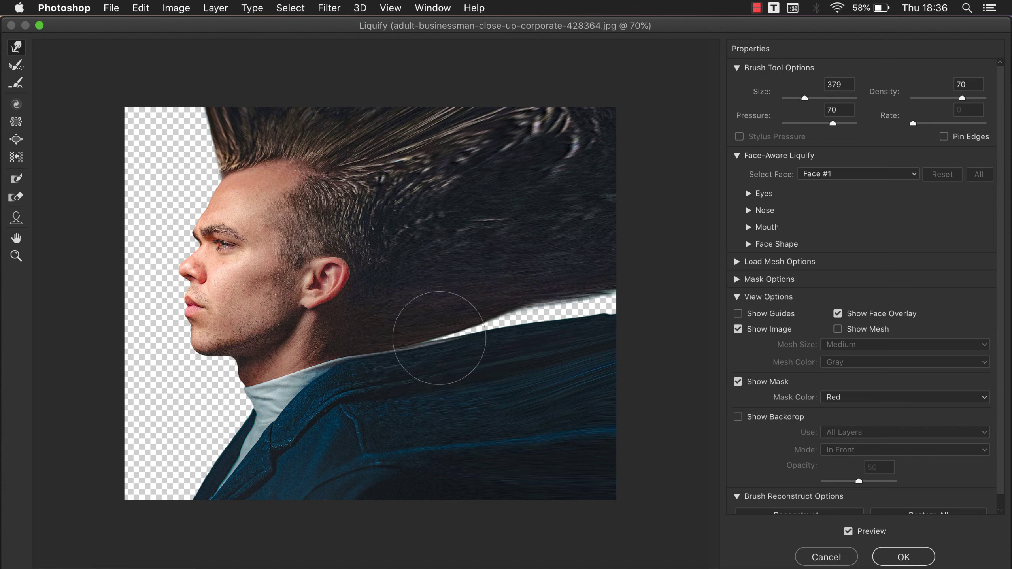
{"action": "mouse_move", "coordinate": [439, 338]}
{"action": "left_mouse_down"}
{"action": "mouse_move", "coordinate": [452, 310]}
{"action": "mouse_move", "coordinate": [696, 304]}
{"action": "left_mouse_up"}
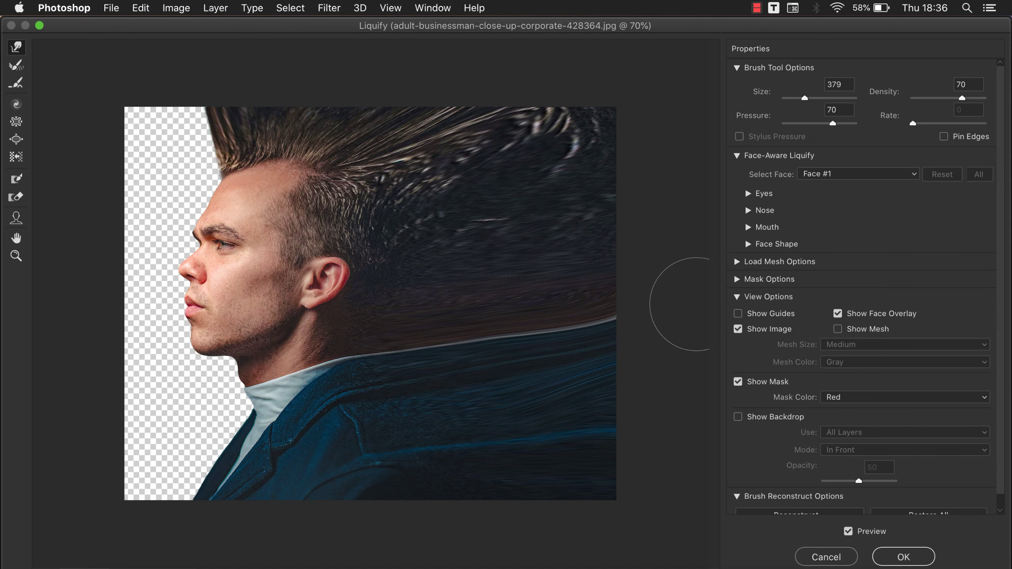
- Remove a stray freeze-mask dab, keep Reconstruct at 100, and apply the warp to Base Layer
{"action": "key", "text": "f"}
{"action": "left_click", "coordinate": [552, 363]}
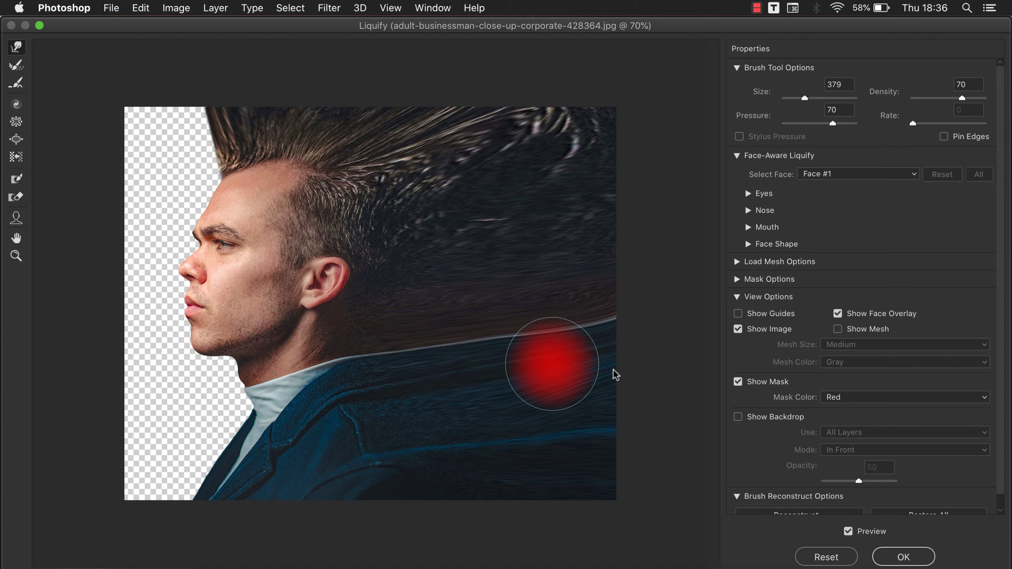
{"action": "key", "text": "bracketright"}
{"action": "key", "text": "bracketright"}
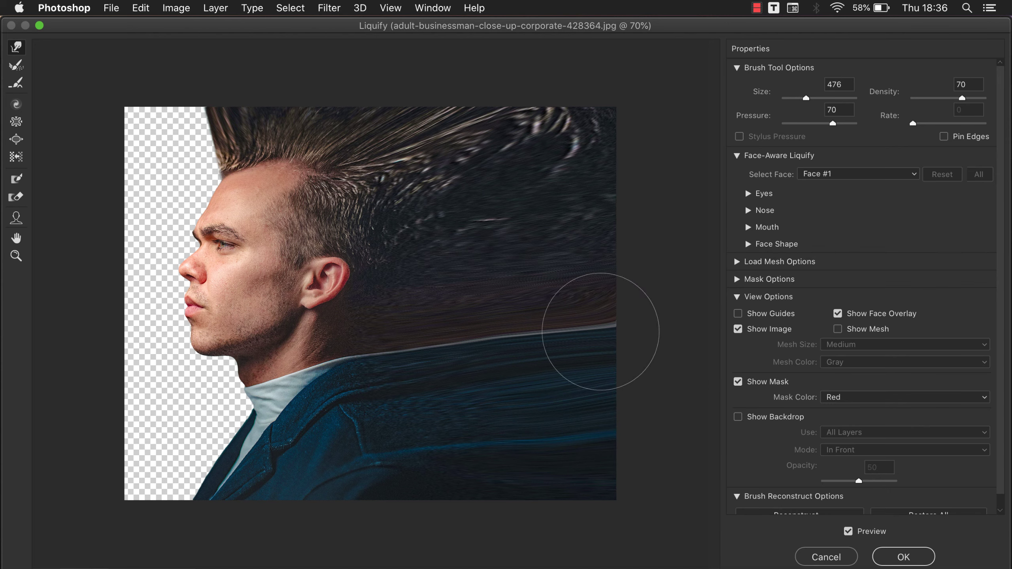
{"action": "left_click_drag", "start_coordinate": [498, 311], "coordinate": [559, 316]}
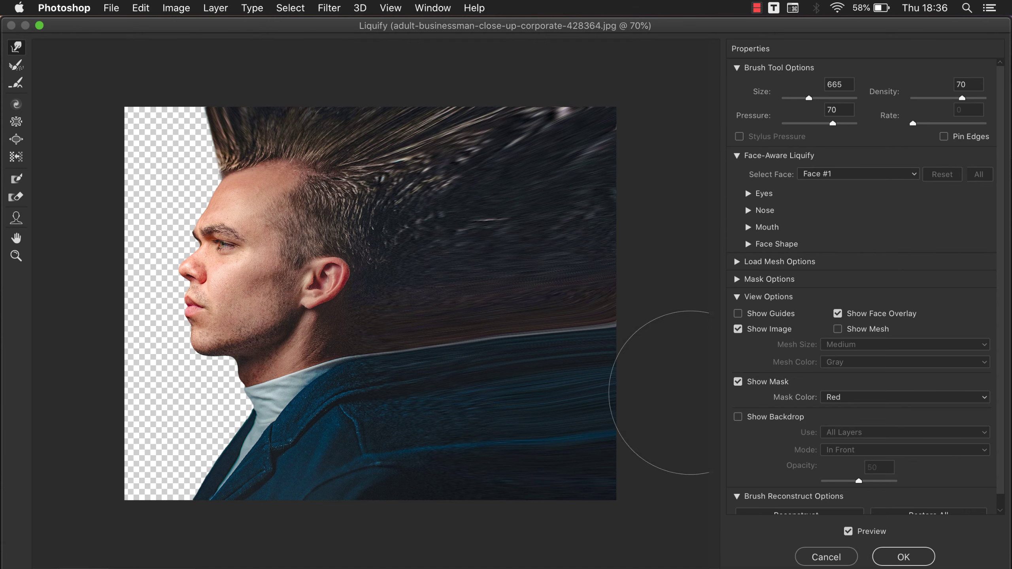
{"action": "scroll", "coordinate": [609, 316], "scroll_direction": "down", "scroll_amount": 1, "text": "alt"}
{"action": "scroll", "coordinate": [775, 438], "scroll_direction": "down", "scroll_amount": 1}
{"action": "left_click", "coordinate": [787, 501]}
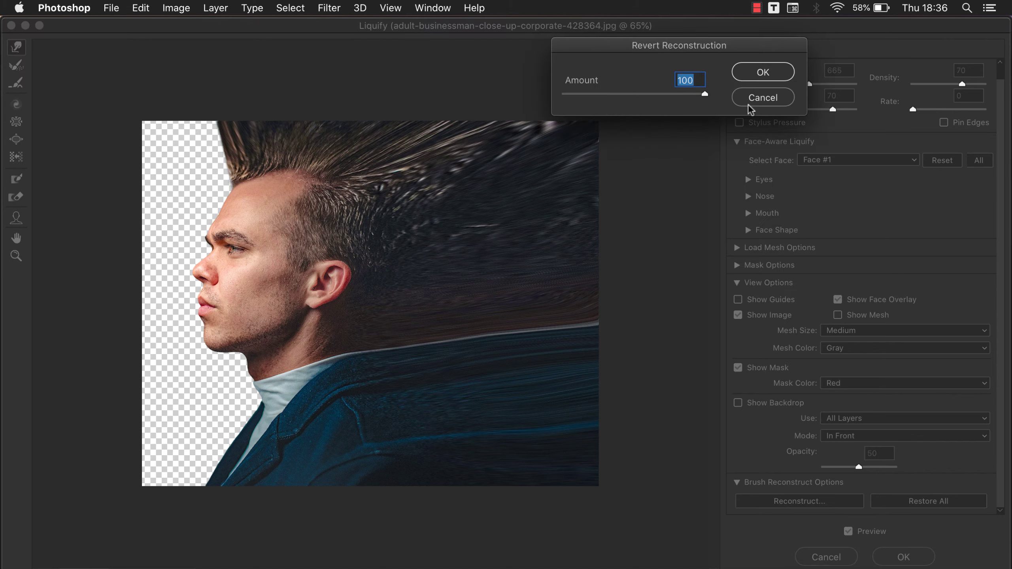
{"action": "left_click_drag", "start_coordinate": [705, 95], "coordinate": [709, 95]}
{"action": "left_click", "coordinate": [761, 71]}
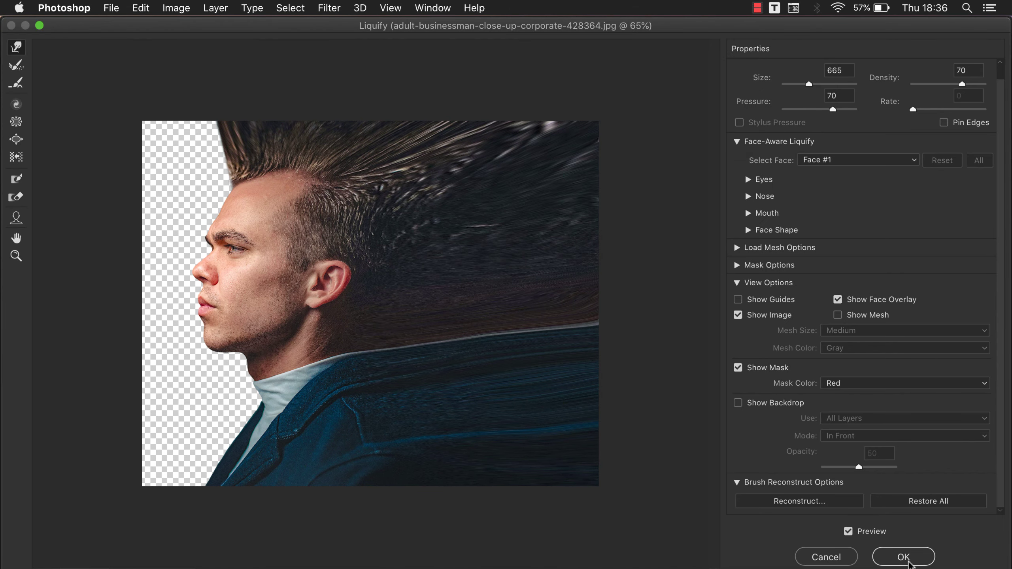
{"action": "left_click", "coordinate": [908, 561]}
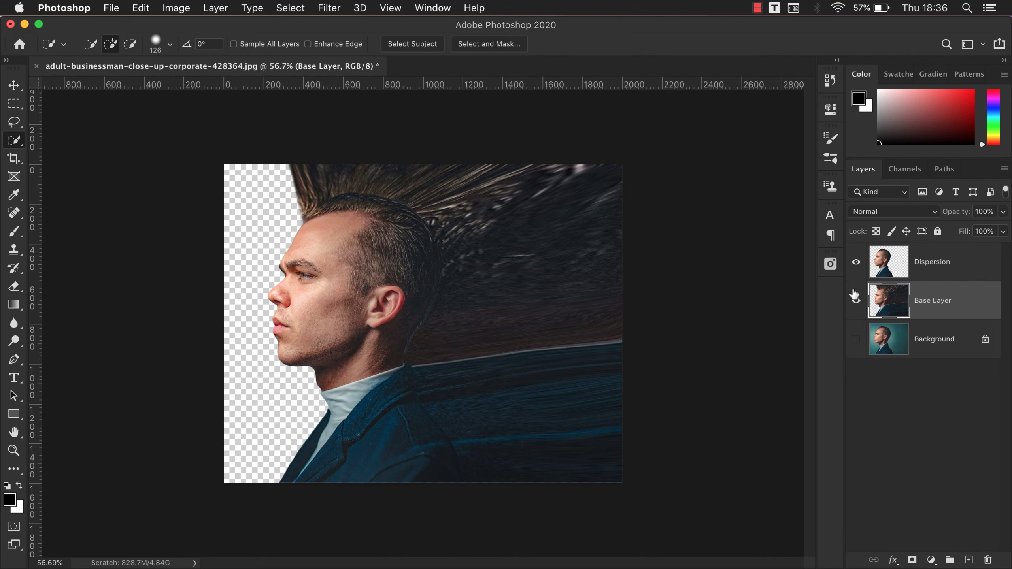
- Hide the Dispersion layer and add a new empty layer above Background
{"action": "left_click", "coordinate": [855, 300], "text": "alt"}
{"action": "left_click", "coordinate": [857, 301]}
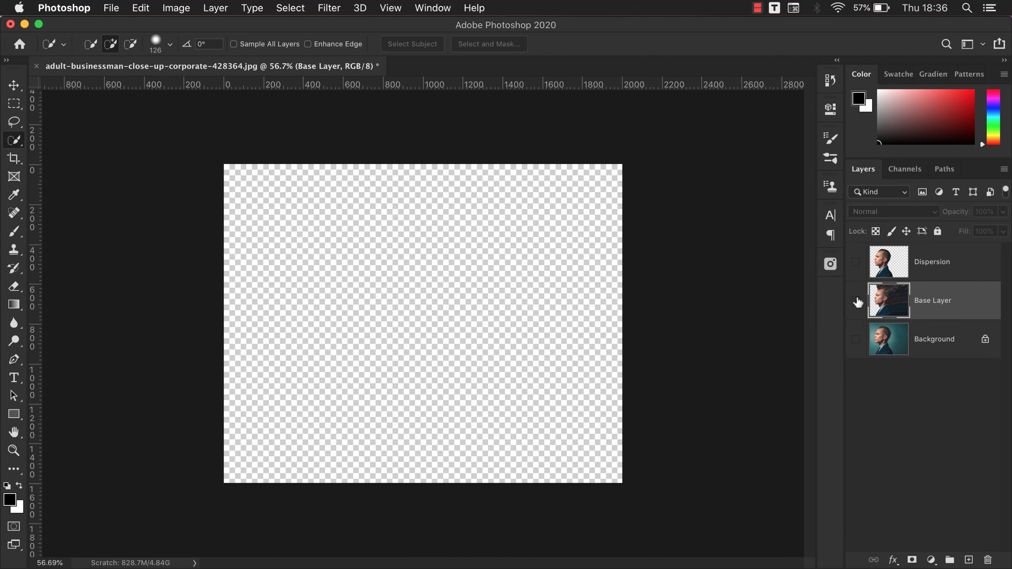
{"action": "left_click", "coordinate": [893, 340]}
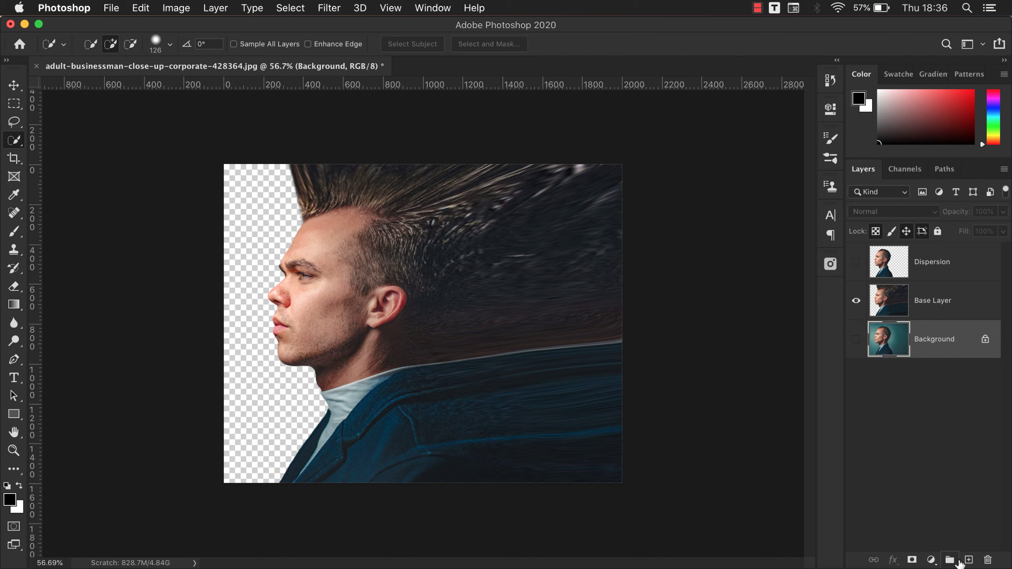
{"action": "left_click", "coordinate": [969, 560]}
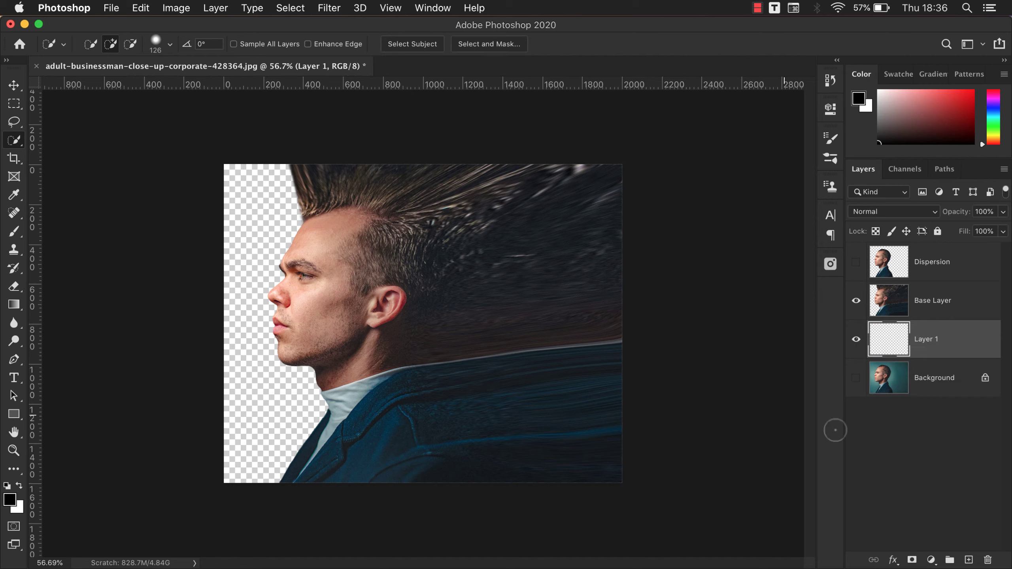
- Fill Layer 1 with a white-to-grey radial gradient, then reshow and select Base Layer
{"action": "left_click", "coordinate": [18, 488]}
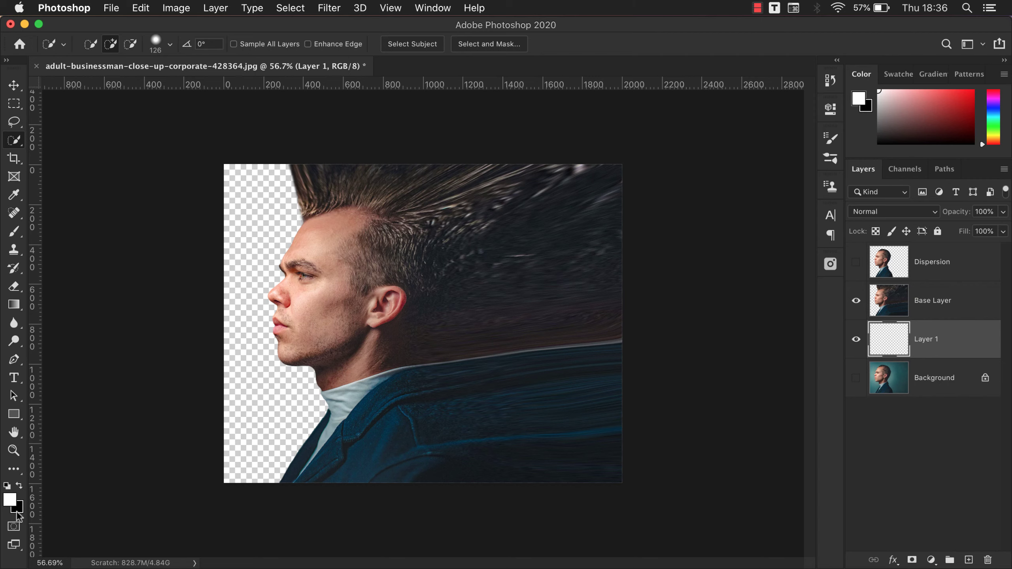
{"action": "left_click", "coordinate": [16, 306]}
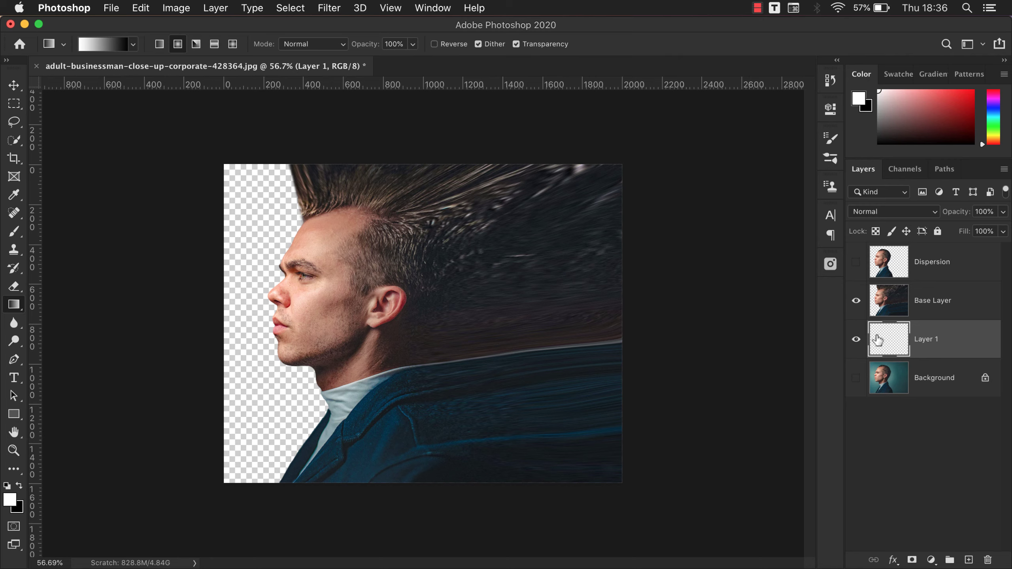
{"action": "left_click", "coordinate": [856, 300]}
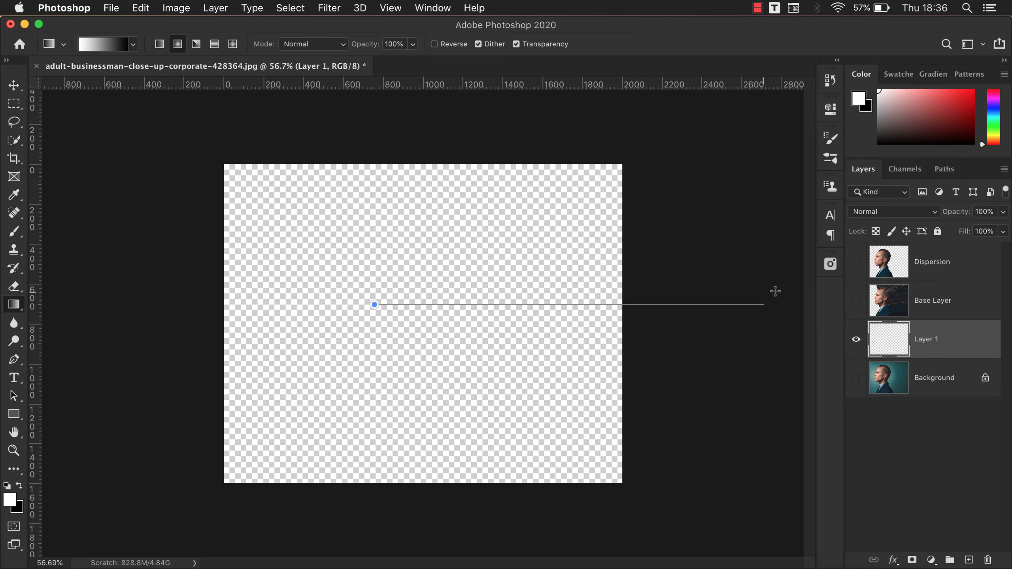
{"action": "left_click_drag", "start_coordinate": [775, 292], "coordinate": [776, 290]}
{"action": "left_click", "coordinate": [856, 300]}
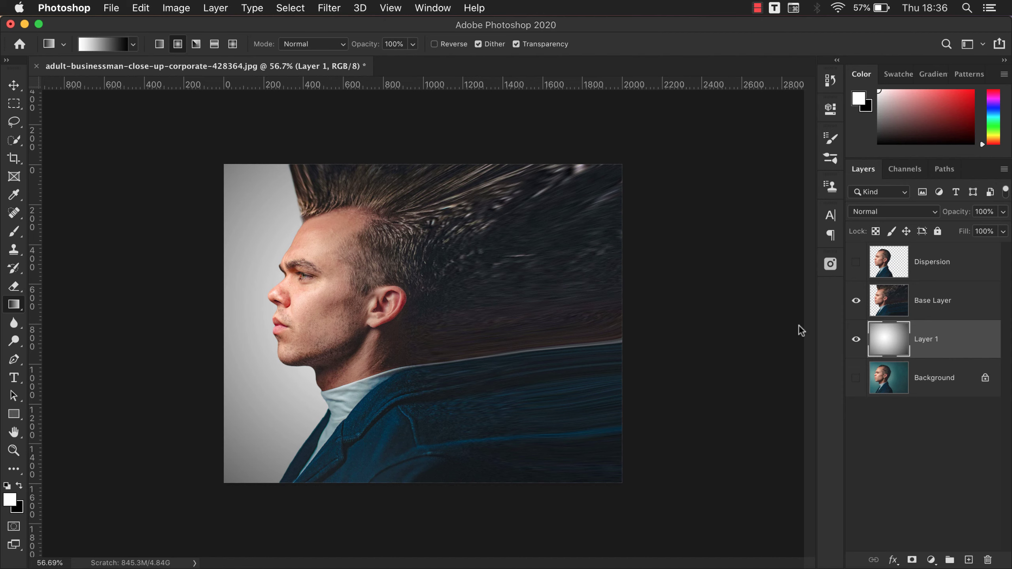
{"action": "scroll", "coordinate": [458, 356], "scroll_direction": "up", "scroll_amount": 2}
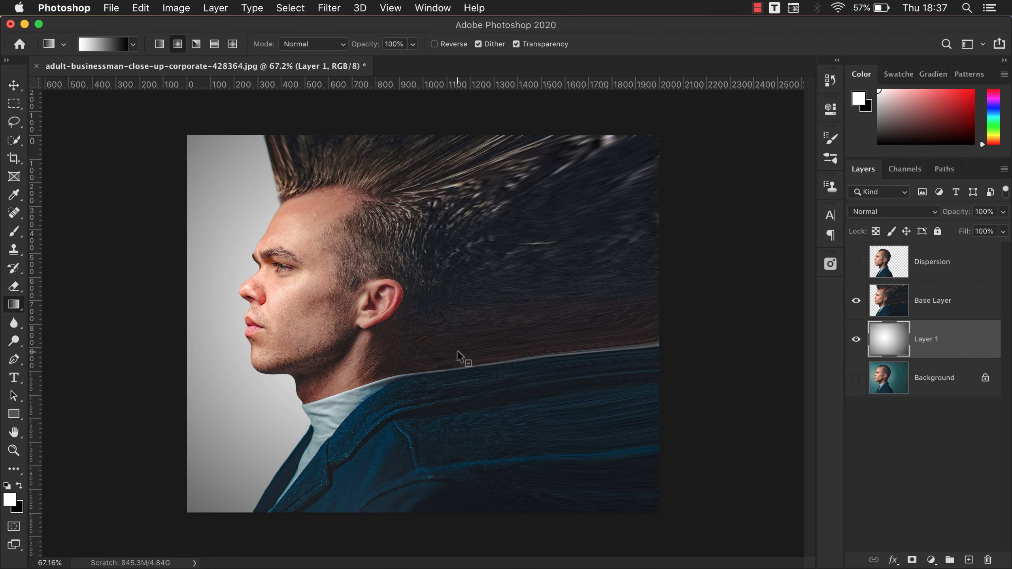
{"action": "scroll", "coordinate": [458, 352], "scroll_direction": "up", "scroll_amount": 1}
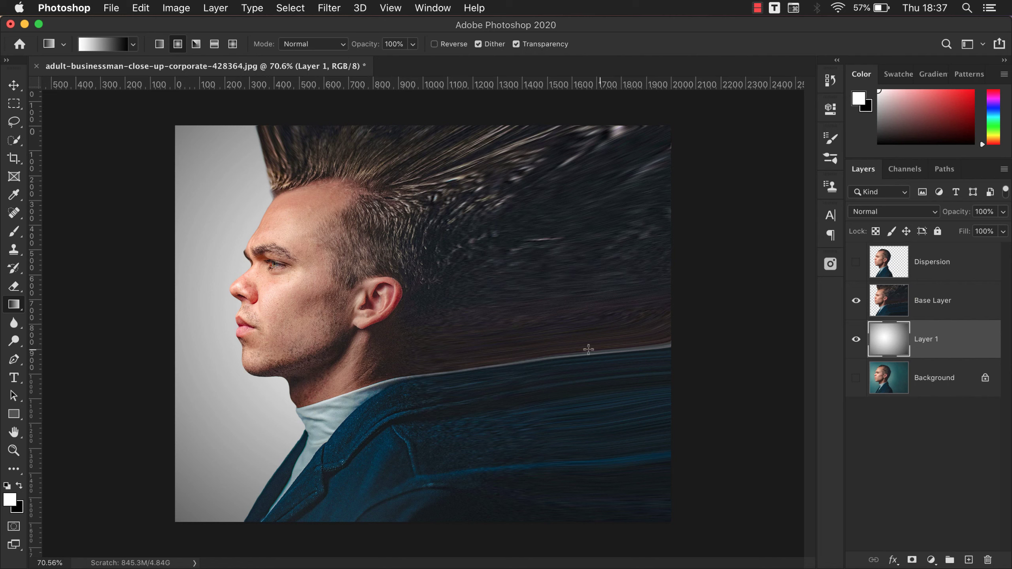
{"action": "left_click", "coordinate": [880, 301]}
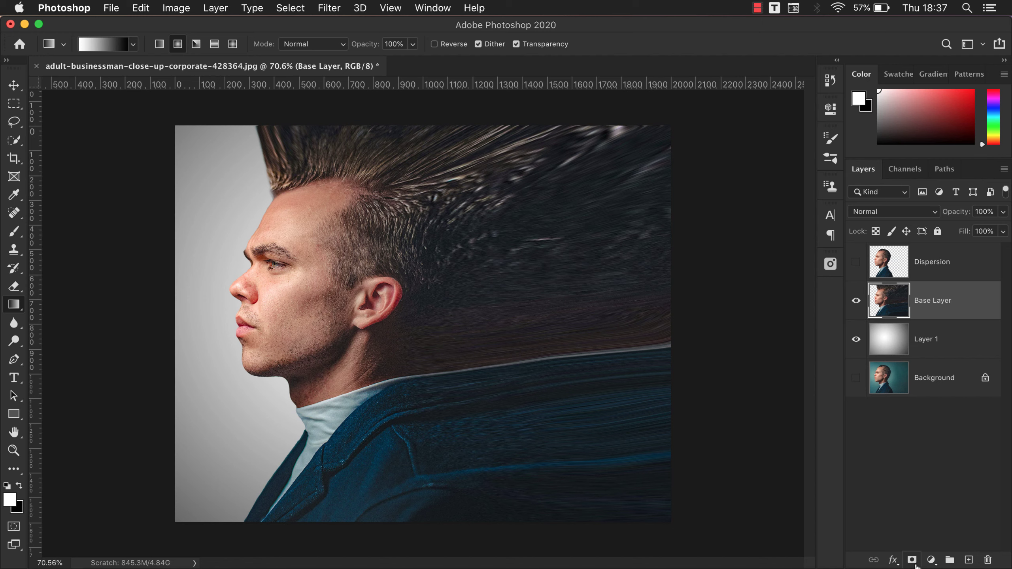
- Give Base Layer a black hide-all mask and the shown Dispersion layer a white mask
{"action": "key", "text": "alt"}
{"action": "left_click", "coordinate": [911, 561], "text": "alt"}
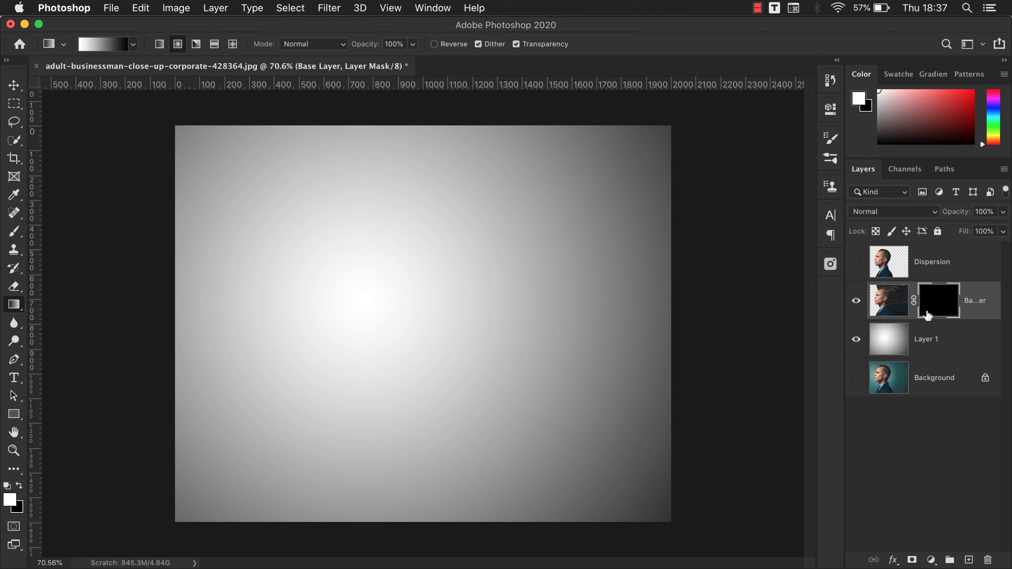
{"action": "left_click", "coordinate": [861, 268]}
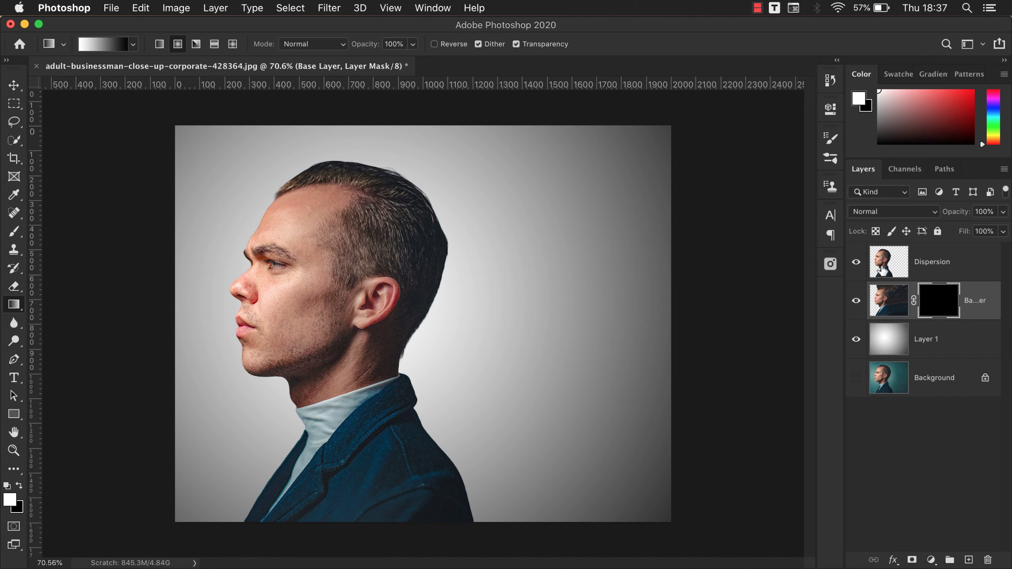
{"action": "left_click", "coordinate": [904, 279]}
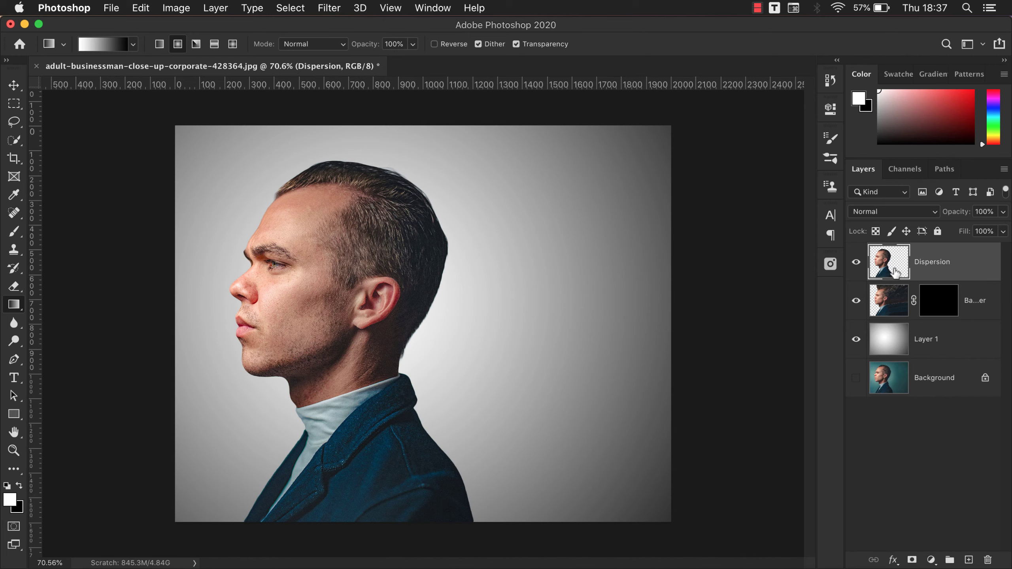
{"action": "left_click", "coordinate": [912, 560]}
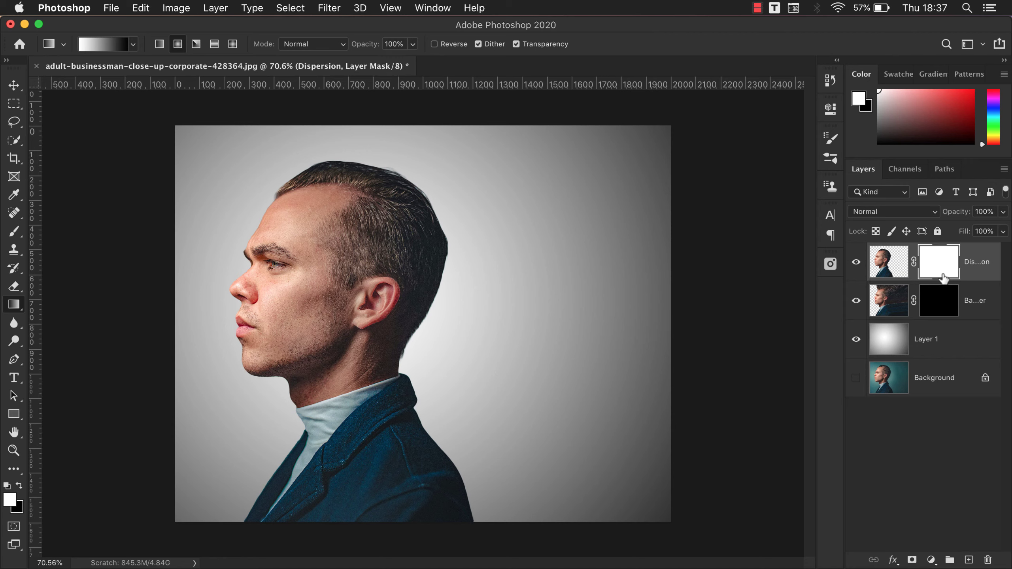
- Toggle between Base Layer's mask and image, ending with the Dispersion image selected
{"action": "left_click", "coordinate": [945, 302]}
{"action": "left_click", "coordinate": [895, 306]}
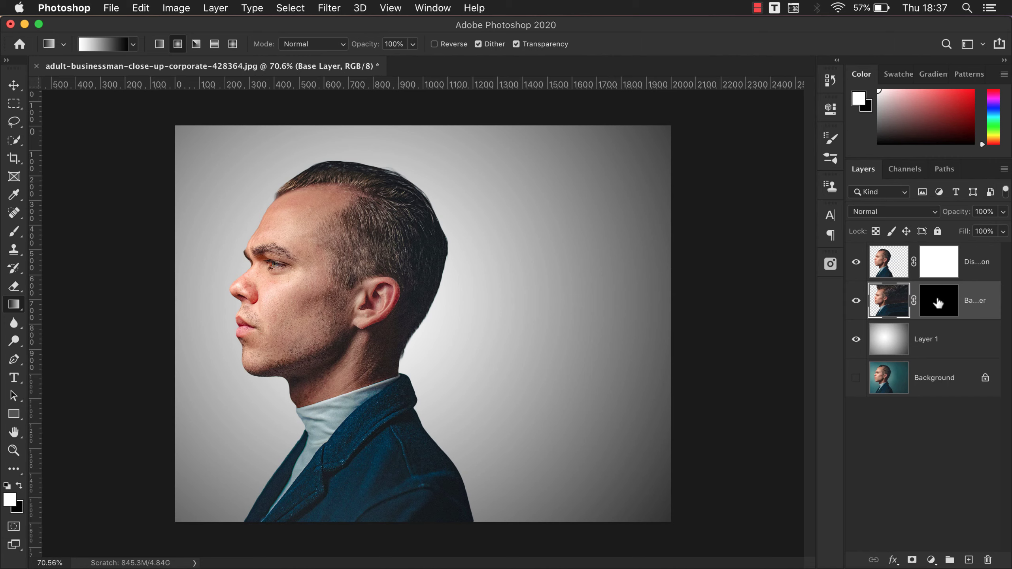
{"action": "left_click", "coordinate": [883, 264]}
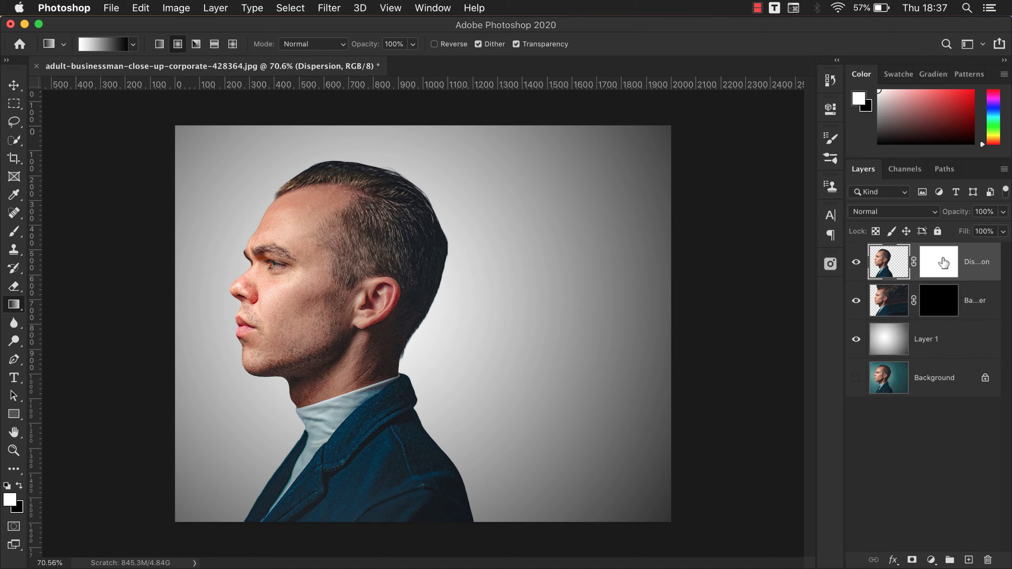
{"action": "left_click", "coordinate": [939, 298]}
{"action": "left_click", "coordinate": [889, 268]}
- Switch to the Brush tool and choose the Dispersion 12 scatter brush preset
{"action": "left_click", "coordinate": [19, 236]}
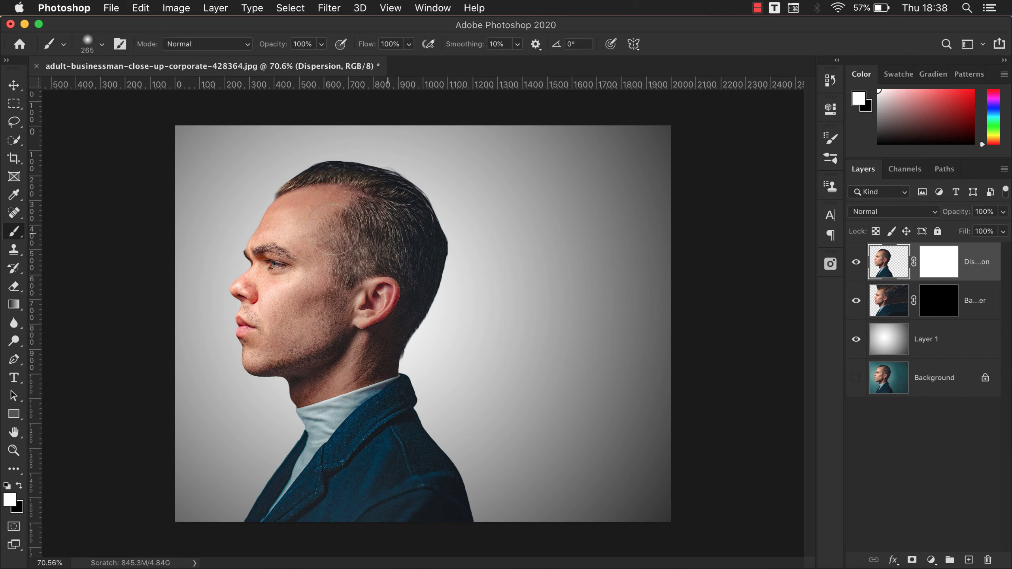
{"action": "right_click", "coordinate": [415, 220]}
{"action": "scroll", "coordinate": [538, 409], "scroll_direction": "down", "scroll_amount": 10}
{"action": "scroll", "coordinate": [538, 409], "scroll_direction": "up", "scroll_amount": 10}
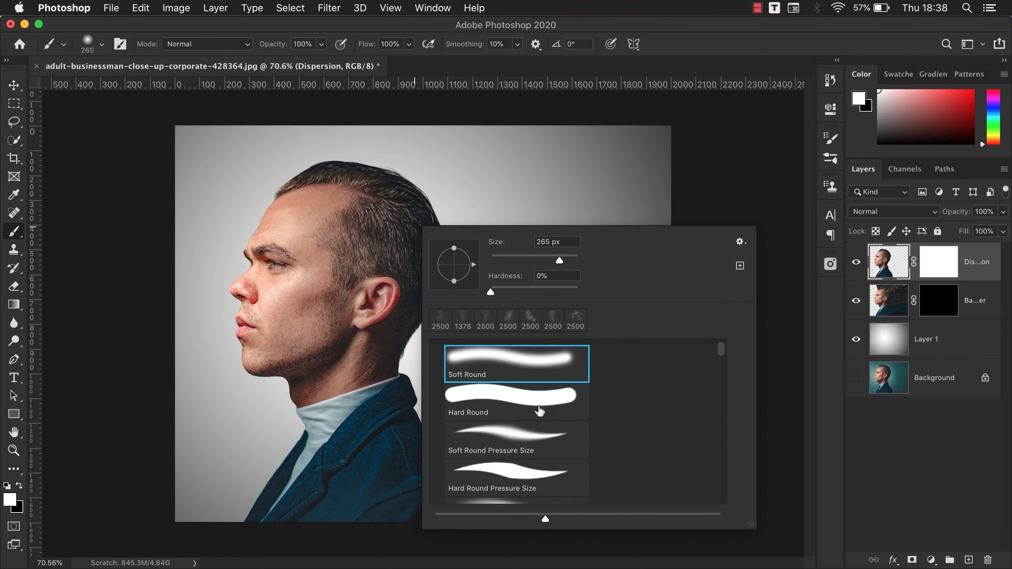
{"action": "left_click", "coordinate": [438, 349]}
{"action": "scroll", "coordinate": [514, 419], "scroll_direction": "down", "scroll_amount": 5}
{"action": "scroll", "coordinate": [514, 419], "scroll_direction": "up", "scroll_amount": 5}
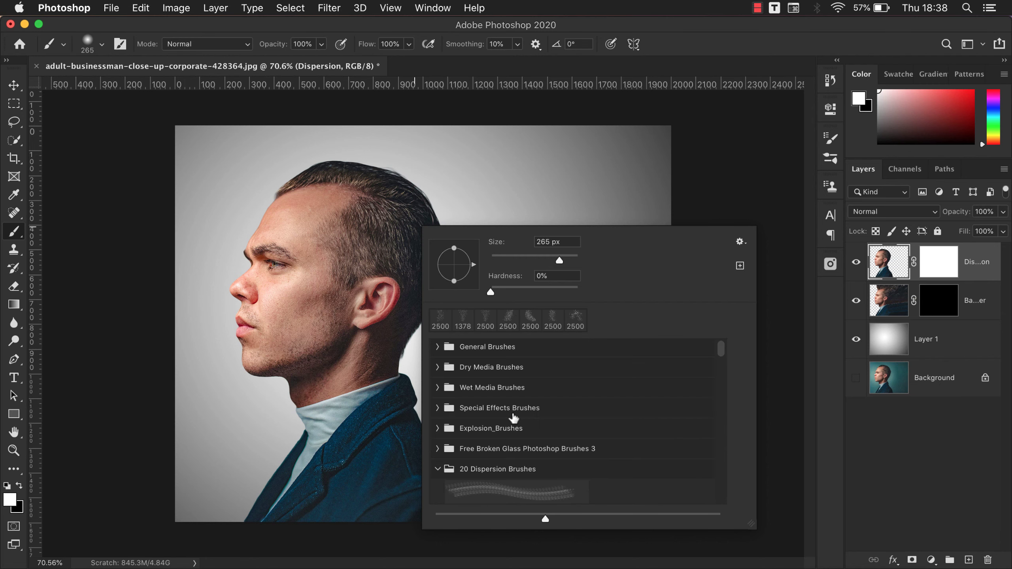
{"action": "scroll", "coordinate": [514, 419], "scroll_direction": "down", "scroll_amount": 2}
{"action": "scroll", "coordinate": [514, 418], "scroll_direction": "down", "scroll_amount": 4}
{"action": "scroll", "coordinate": [515, 419], "scroll_direction": "up", "scroll_amount": 3}
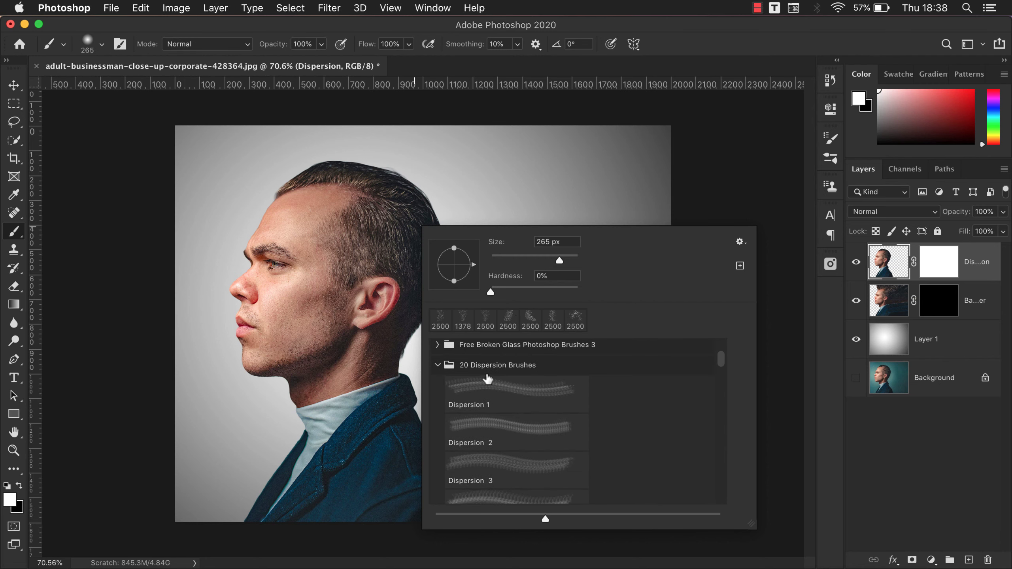
{"action": "scroll", "coordinate": [549, 411], "scroll_direction": "down", "scroll_amount": 4}
{"action": "scroll", "coordinate": [549, 415], "scroll_direction": "down", "scroll_amount": 2}
{"action": "scroll", "coordinate": [536, 422], "scroll_direction": "down", "scroll_amount": 2}
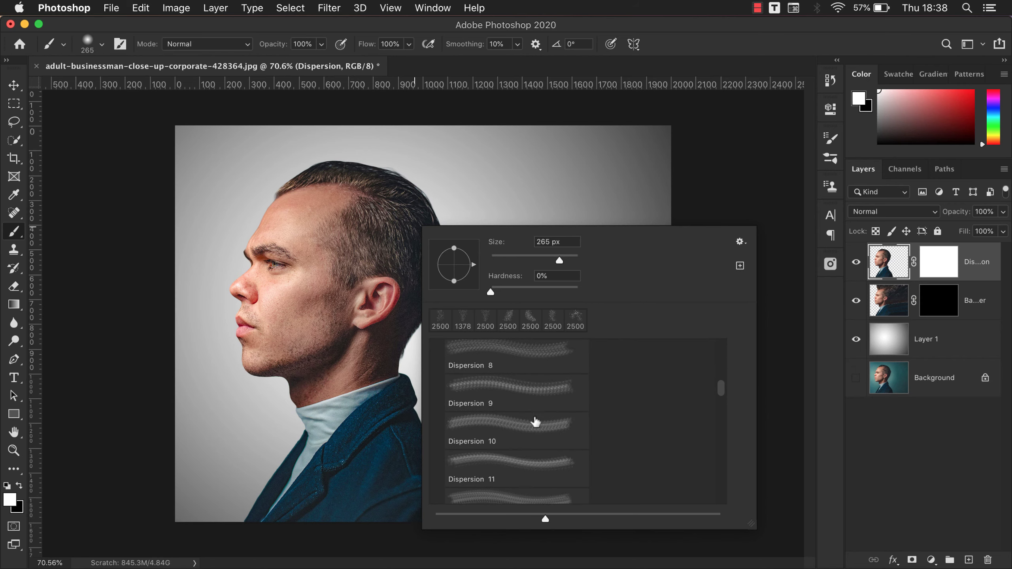
{"action": "left_click", "coordinate": [519, 479]}
{"action": "scroll", "coordinate": [520, 478], "scroll_direction": "down", "scroll_amount": 1}
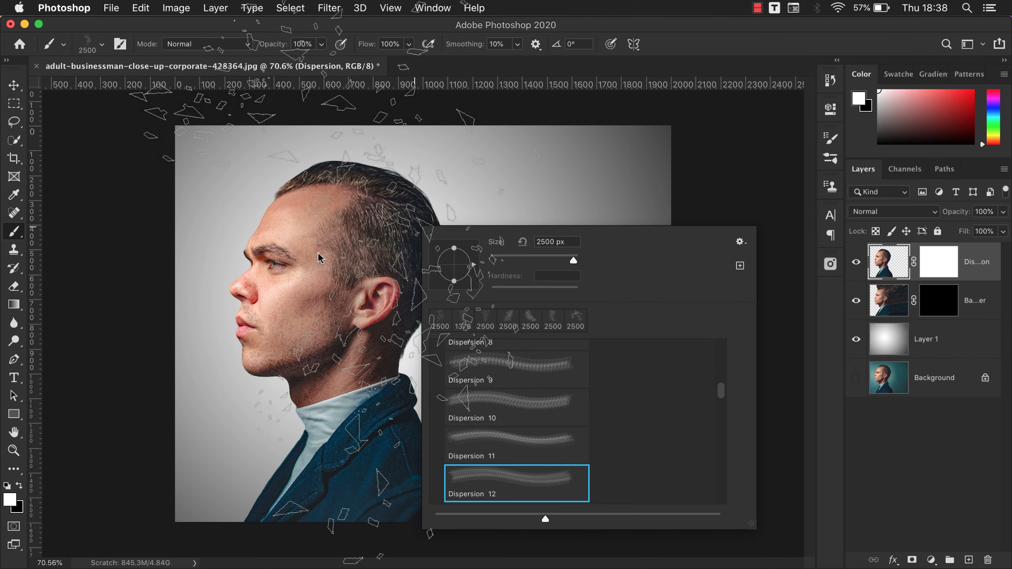
{"action": "key", "text": "Return"}
- Shrink the Dispersion 12 brush to about 981 px and target the Dispersion layer's mask
{"action": "mouse_move", "coordinate": [463, 293]}
{"action": "left_mouse_down"}
{"action": "mouse_move", "coordinate": [243, 303]}
{"action": "mouse_move", "coordinate": [343, 330]}
{"action": "left_mouse_up"}
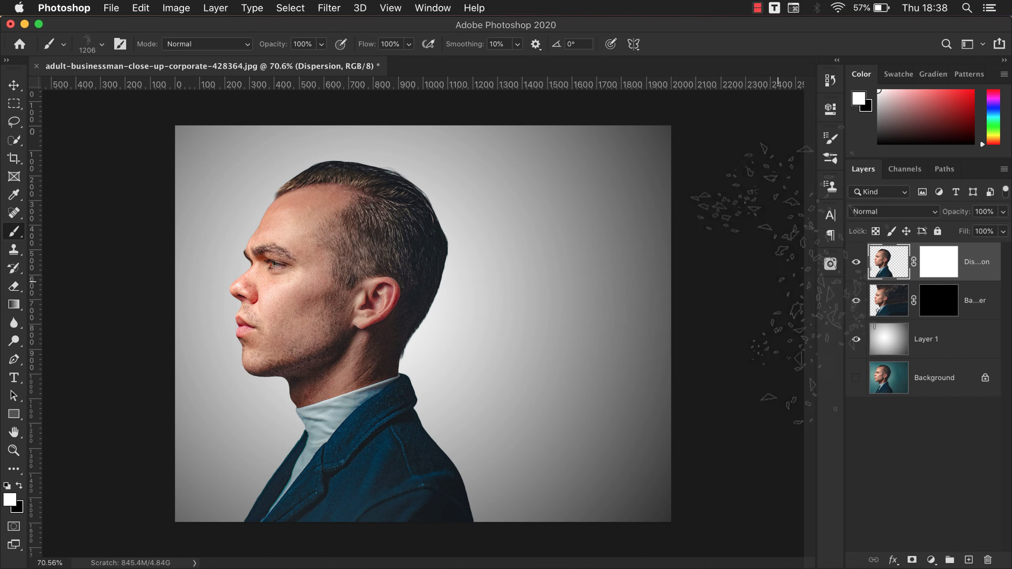
{"action": "left_click", "coordinate": [939, 262]}
{"action": "mouse_move", "coordinate": [534, 285]}
{"action": "left_mouse_down"}
{"action": "mouse_move", "coordinate": [505, 288]}
{"action": "mouse_move", "coordinate": [526, 300]}
{"action": "left_mouse_up"}
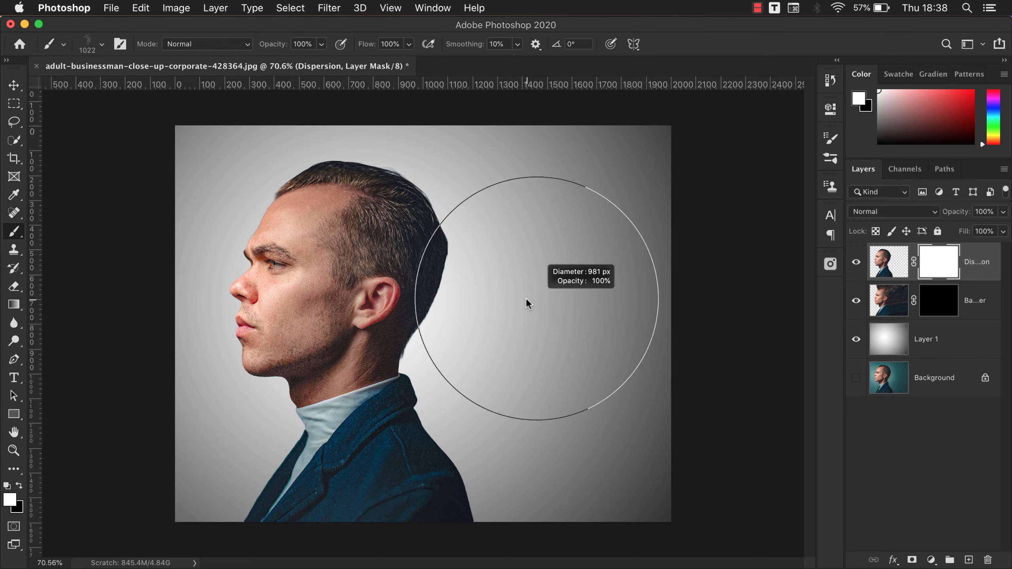
- Try a test scatter stroke on the Base Layer mask, then undo it
{"action": "left_click", "coordinate": [939, 306]}
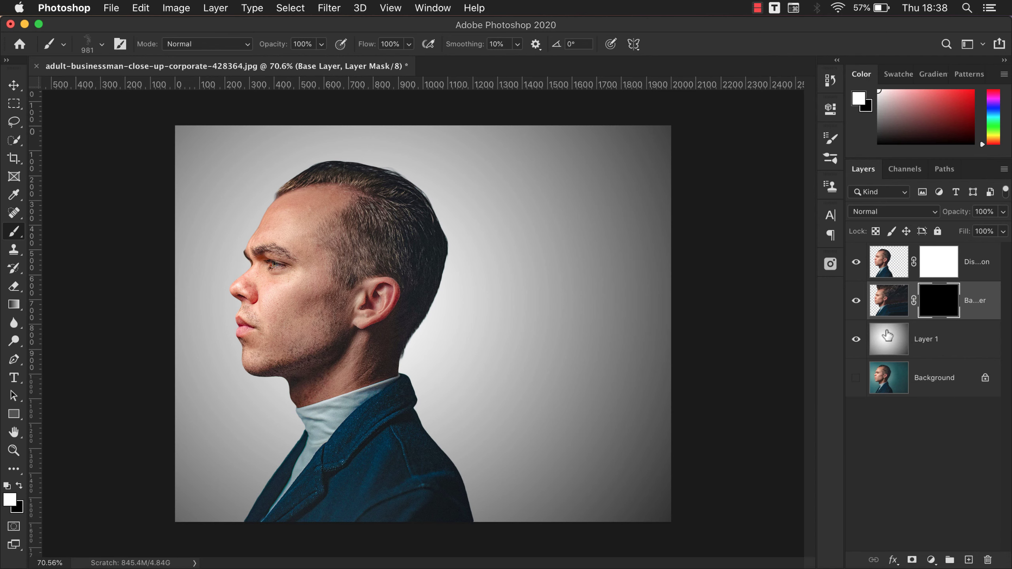
{"action": "left_click_drag", "start_coordinate": [494, 303], "coordinate": [470, 307]}
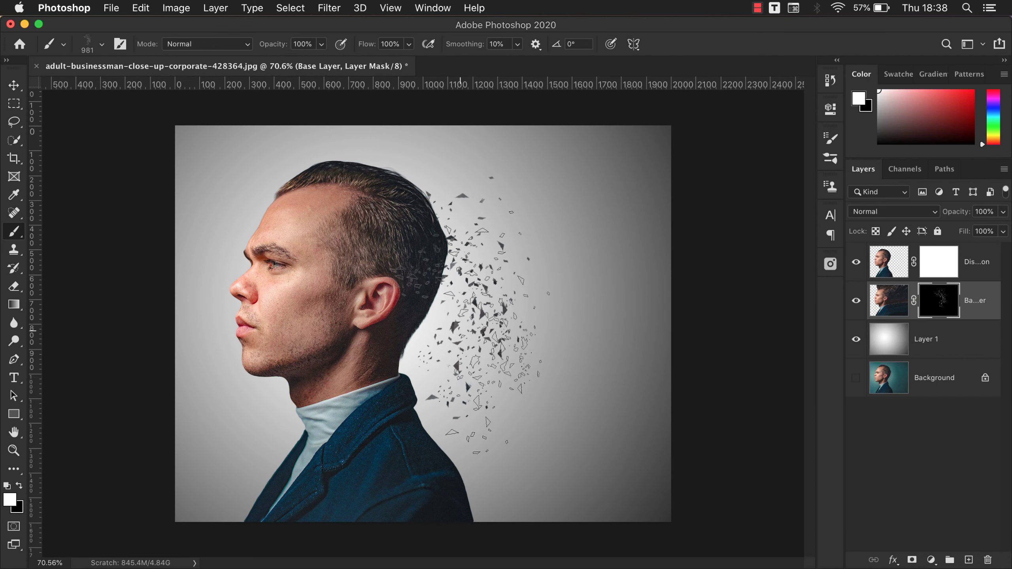
{"action": "key", "text": "ctrl+z"}
- Target the Dispersion mask with black as foreground, undoing a trial shard stroke
{"action": "left_click", "coordinate": [939, 262]}
{"action": "key", "text": "x"}
{"action": "mouse_move", "coordinate": [399, 251]}
{"action": "left_mouse_down"}
{"action": "mouse_move", "coordinate": [458, 319]}
{"action": "mouse_move", "coordinate": [506, 312]}
{"action": "left_mouse_up"}
{"action": "key", "text": "ctrl+z"}
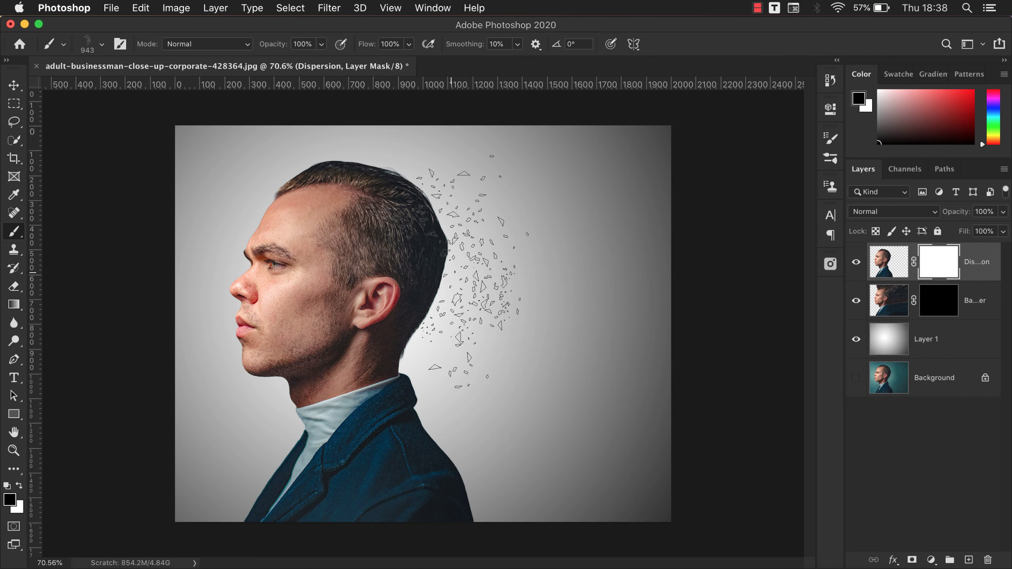
- Pick Dispersion 12 at about 753 px and paint shards into the back hair and neck
{"action": "right_click", "coordinate": [459, 270]}
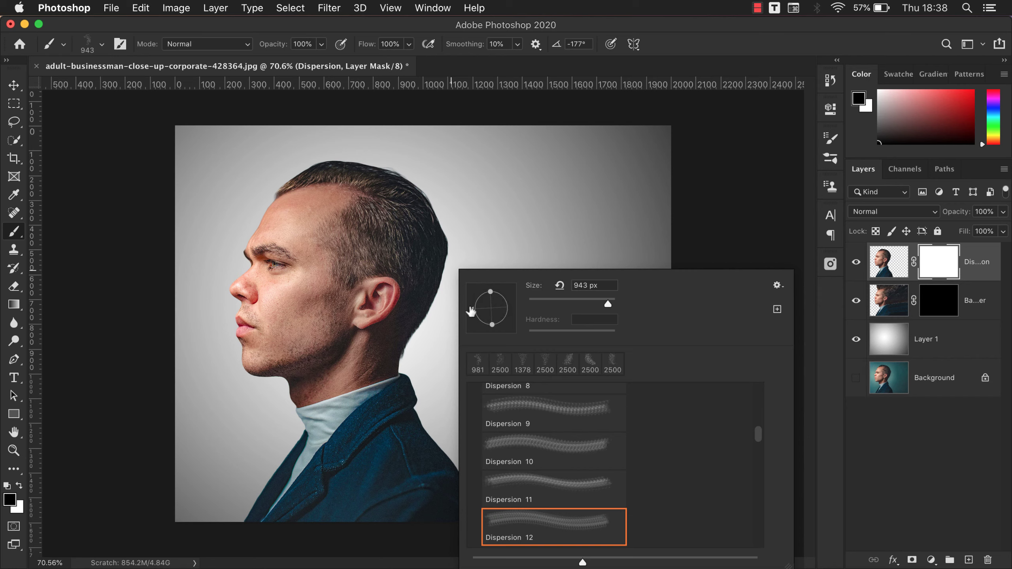
{"action": "left_click", "coordinate": [677, 223]}
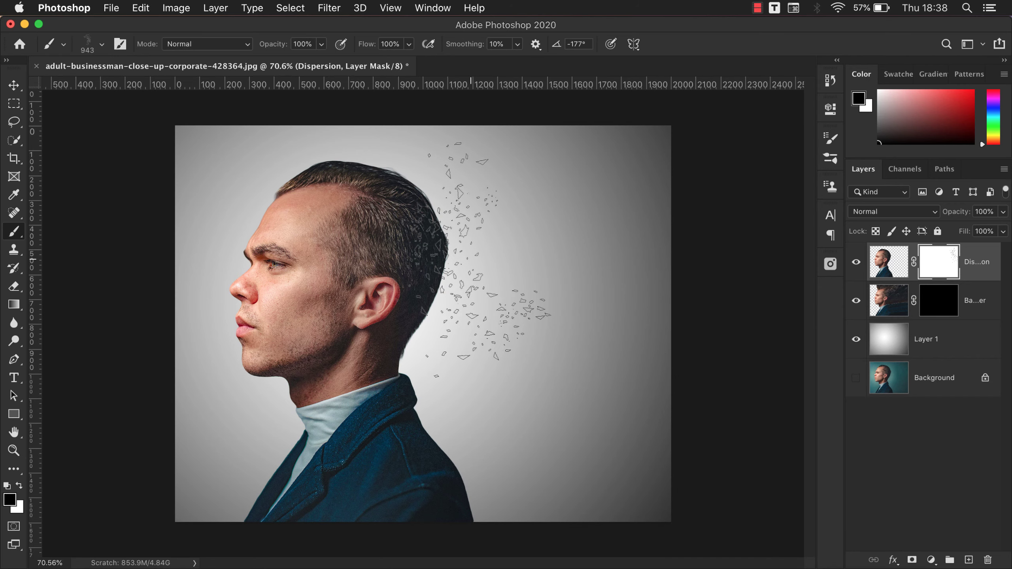
{"action": "left_click_drag", "start_coordinate": [470, 259], "coordinate": [449, 267]}
{"action": "left_click", "coordinate": [470, 259]}
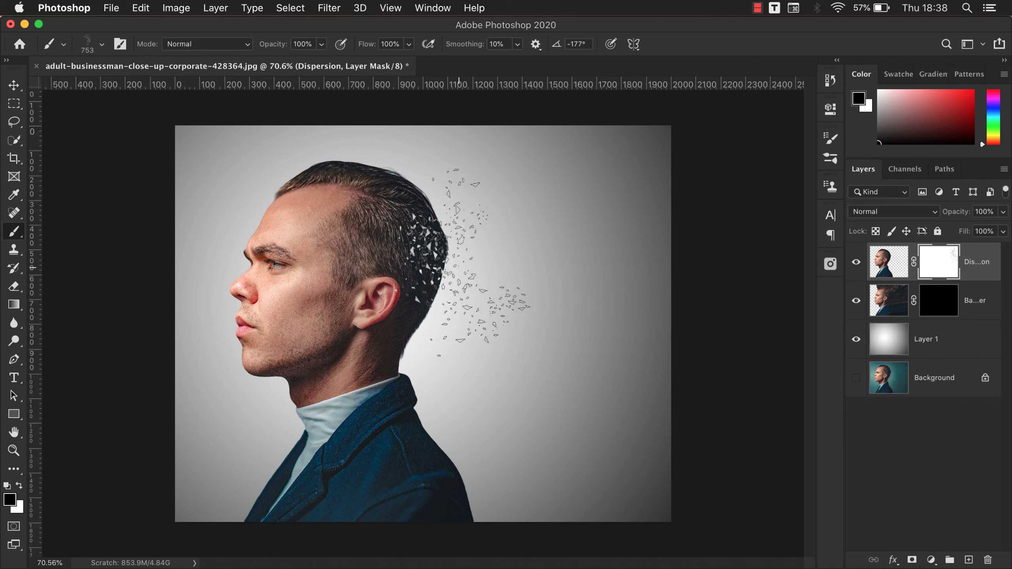
{"action": "key", "text": "super+z"}
{"action": "left_click", "coordinate": [482, 289]}
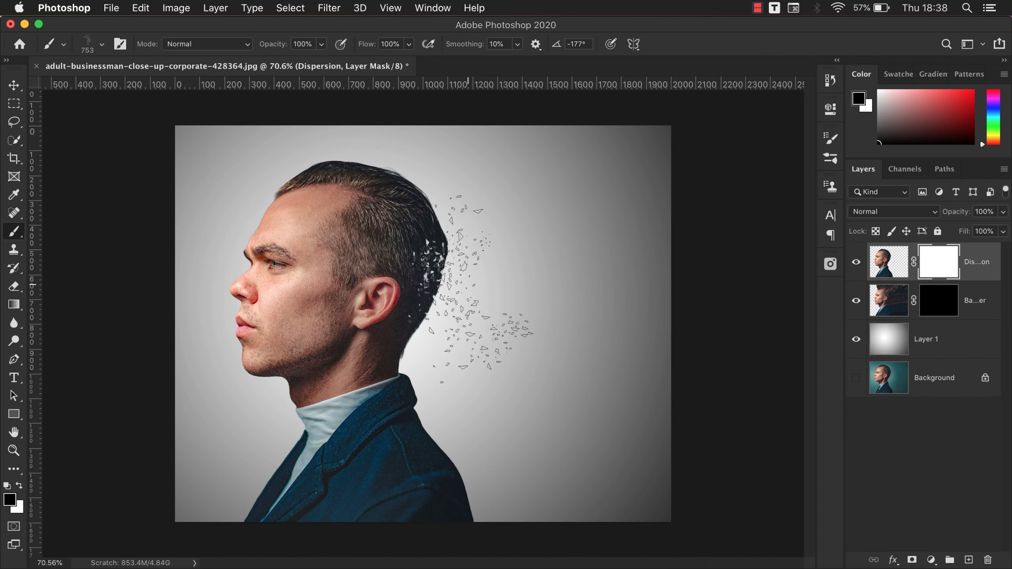
{"action": "left_click_drag", "start_coordinate": [478, 287], "coordinate": [458, 431]}
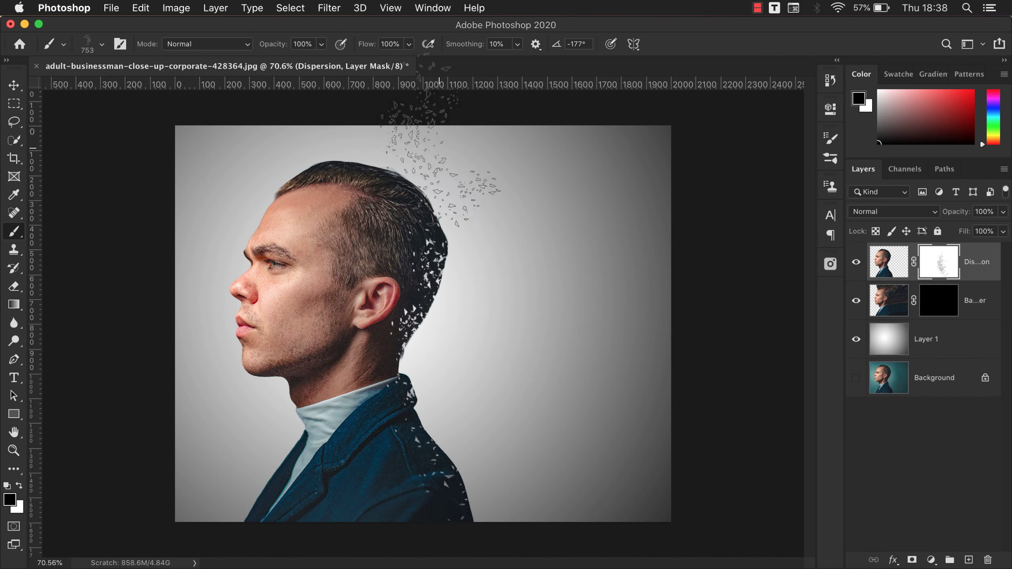
- Add more shards at the top of the head, back and neck, with the brush at 822–1268 px
{"action": "left_click", "coordinate": [439, 151]}
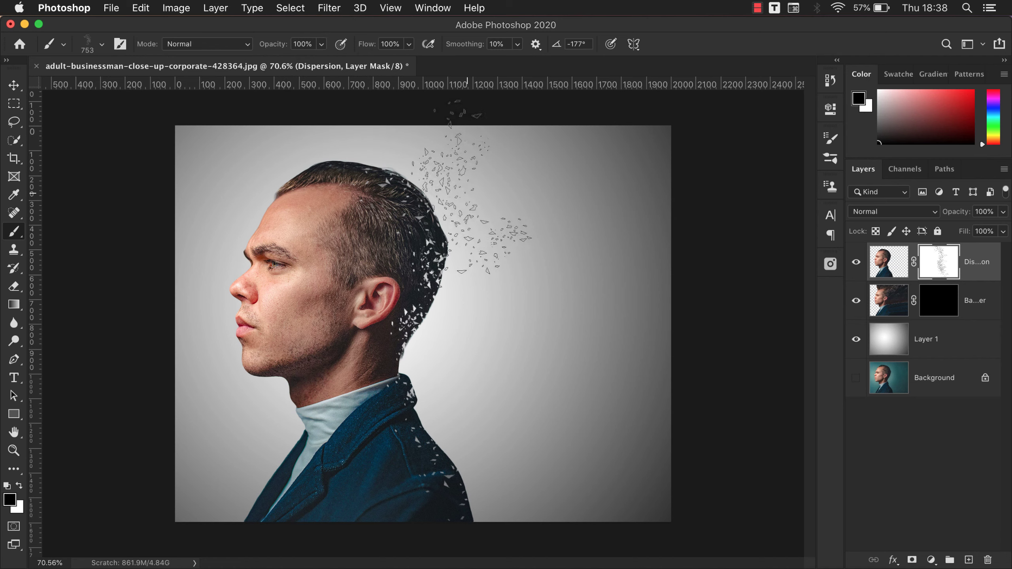
{"action": "left_click_drag", "start_coordinate": [470, 188], "coordinate": [510, 471]}
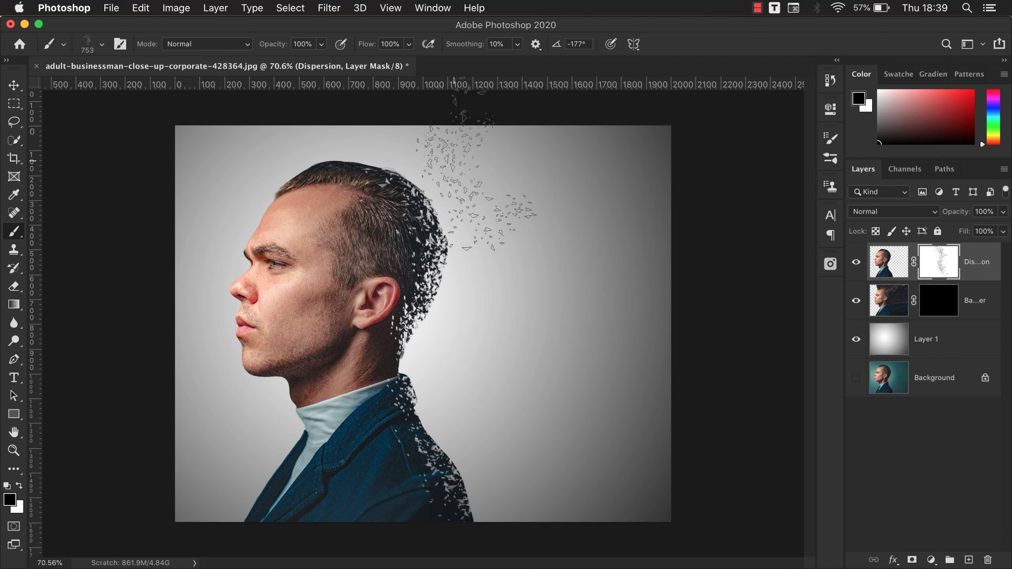
{"action": "left_click_drag", "start_coordinate": [475, 168], "coordinate": [498, 223], "text": "ctrl+alt"}
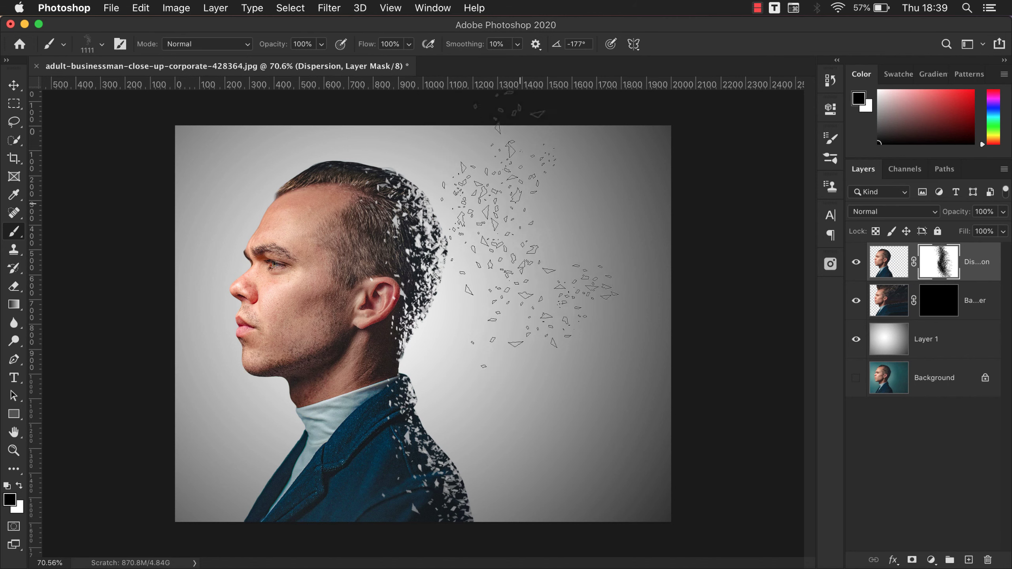
{"action": "left_click_drag", "start_coordinate": [542, 242], "coordinate": [488, 242]}
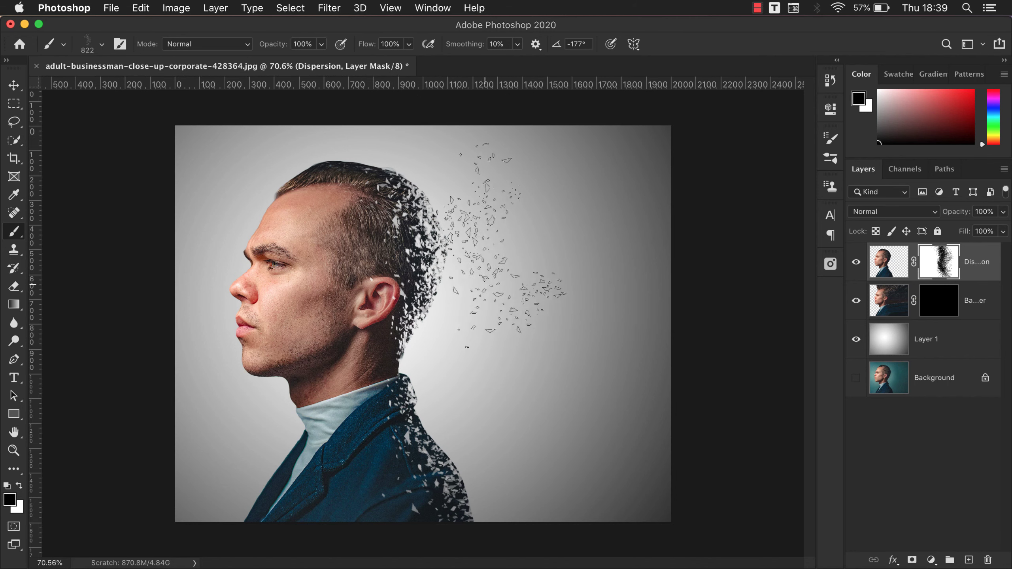
{"action": "left_click", "coordinate": [467, 386]}
{"action": "left_click_drag", "start_coordinate": [468, 386], "coordinate": [458, 371]}
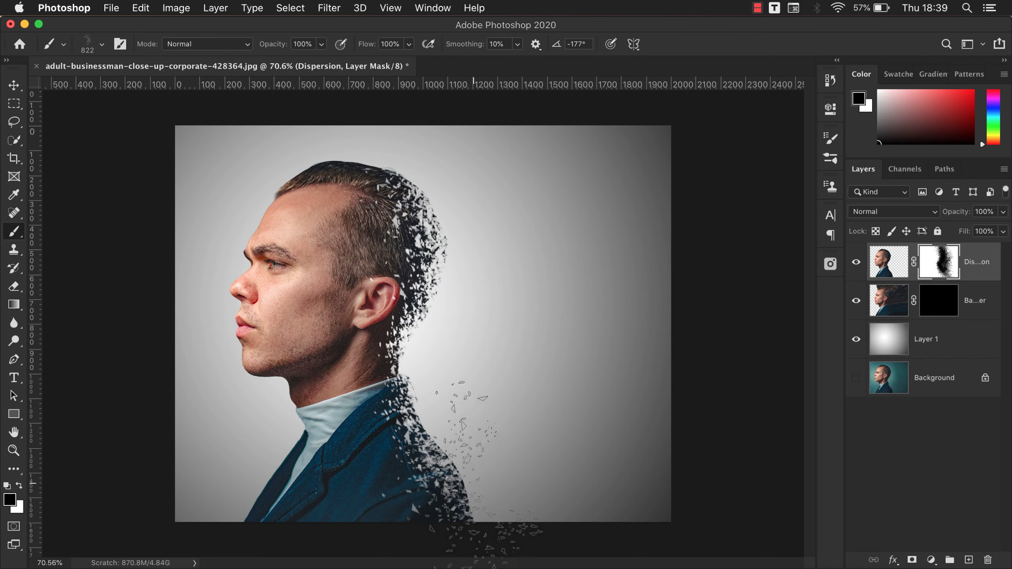
{"action": "left_click_drag", "start_coordinate": [524, 413], "coordinate": [622, 411]}
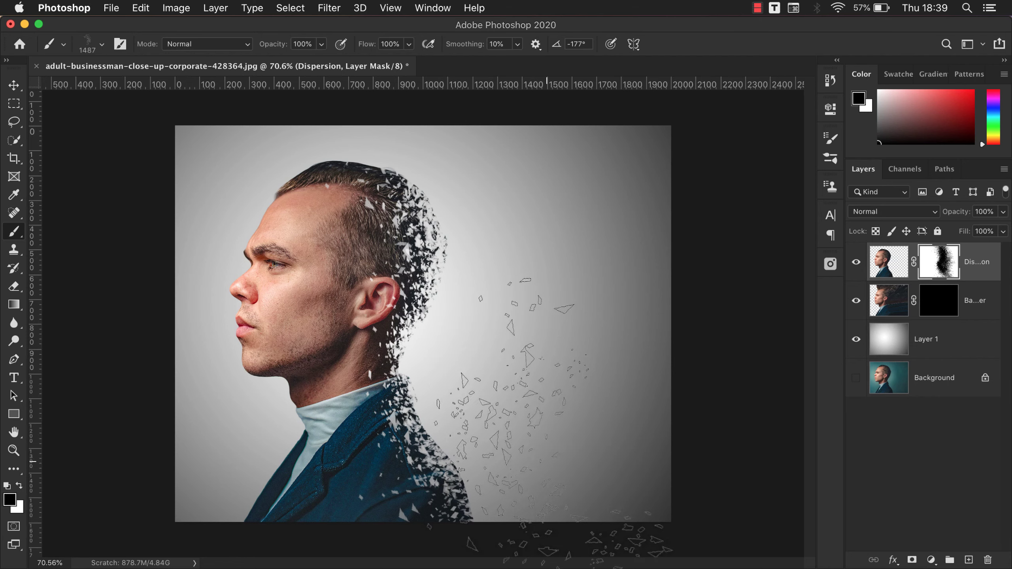
{"action": "left_click_drag", "start_coordinate": [493, 289], "coordinate": [460, 290]}
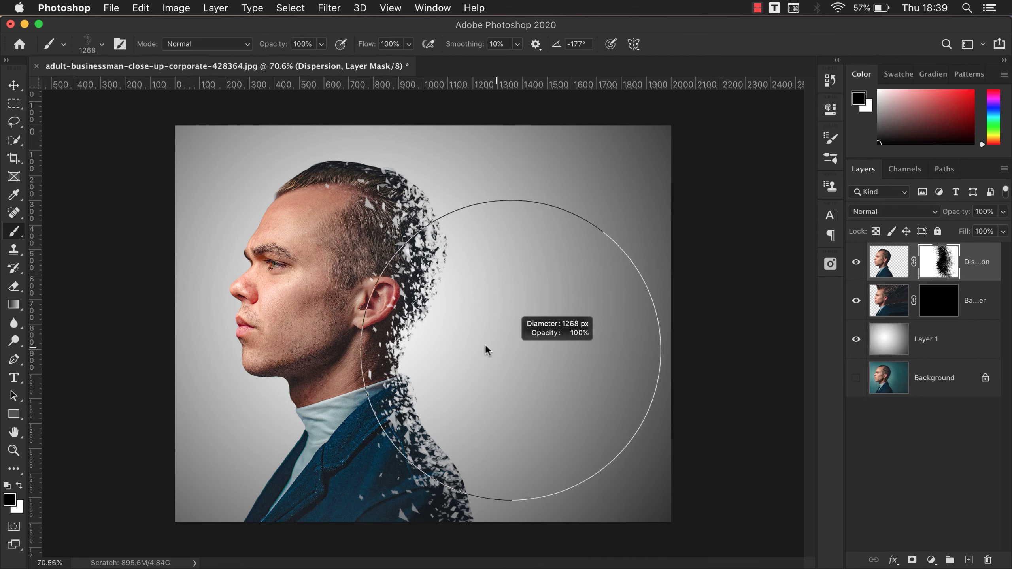
- Zoom out and resize the Dispersion brush down to about 195 px
{"action": "left_click_drag", "start_coordinate": [486, 350], "coordinate": [459, 346]}
{"action": "key", "text": "super+minus"}
{"action": "key", "text": "super+minus"}
{"action": "left_click_drag", "start_coordinate": [508, 429], "coordinate": [542, 419]}
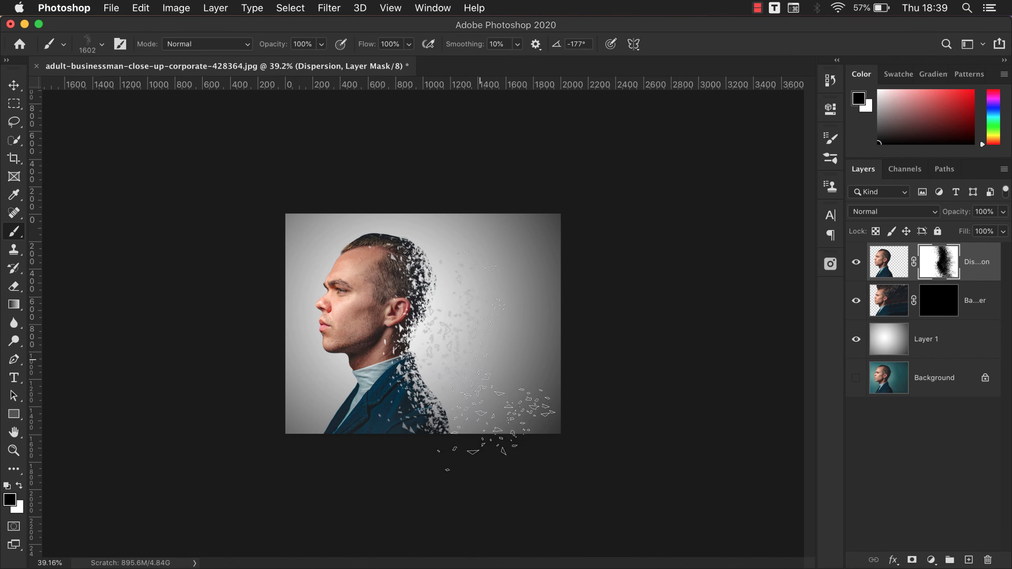
{"action": "left_click_drag", "start_coordinate": [418, 222], "coordinate": [433, 221]}
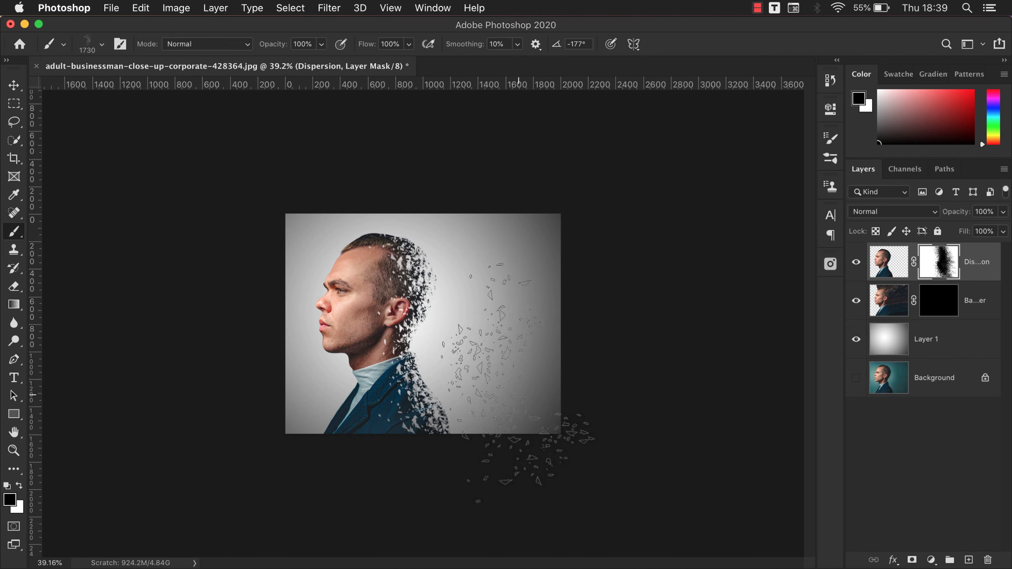
{"action": "mouse_move", "coordinate": [518, 353]}
{"action": "left_mouse_down"}
{"action": "mouse_move", "coordinate": [417, 361]}
{"action": "mouse_move", "coordinate": [410, 351]}
{"action": "left_mouse_up"}
{"action": "scroll", "coordinate": [413, 339], "scroll_direction": "up", "scroll_amount": 5}
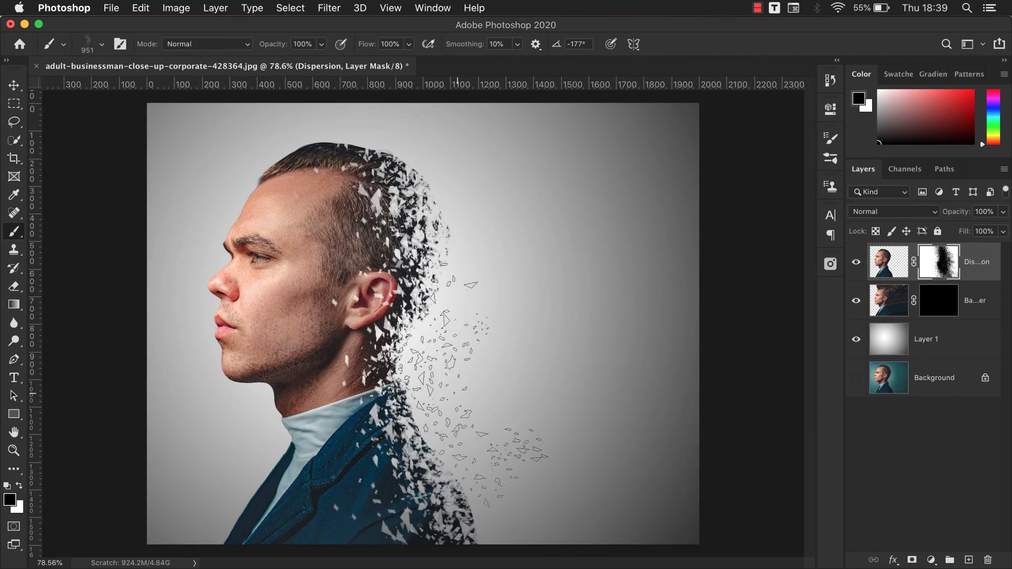
{"action": "scroll", "coordinate": [597, 343], "scroll_direction": "down", "scroll_amount": 1}
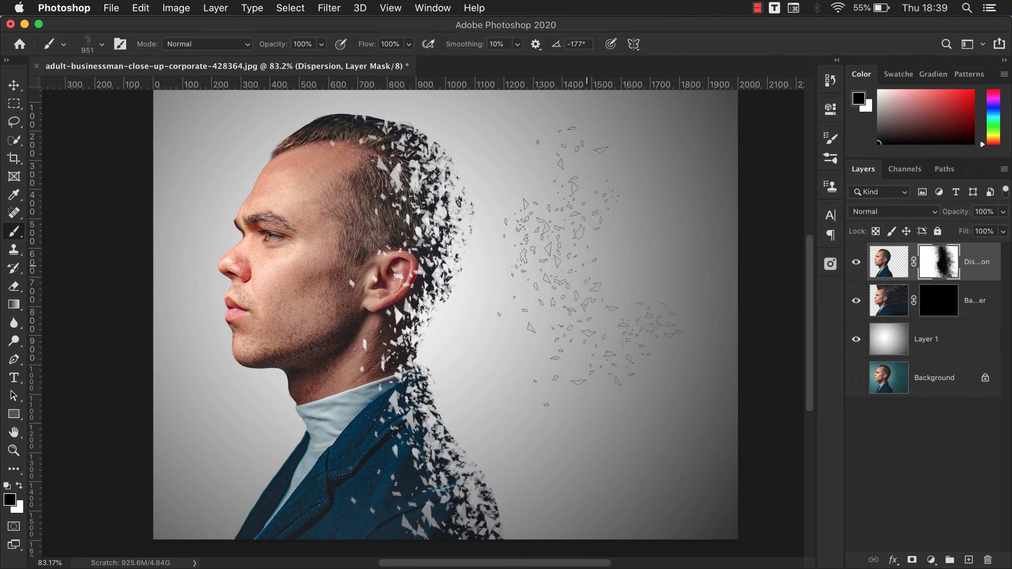
{"action": "left_click_drag", "start_coordinate": [578, 285], "coordinate": [342, 294]}
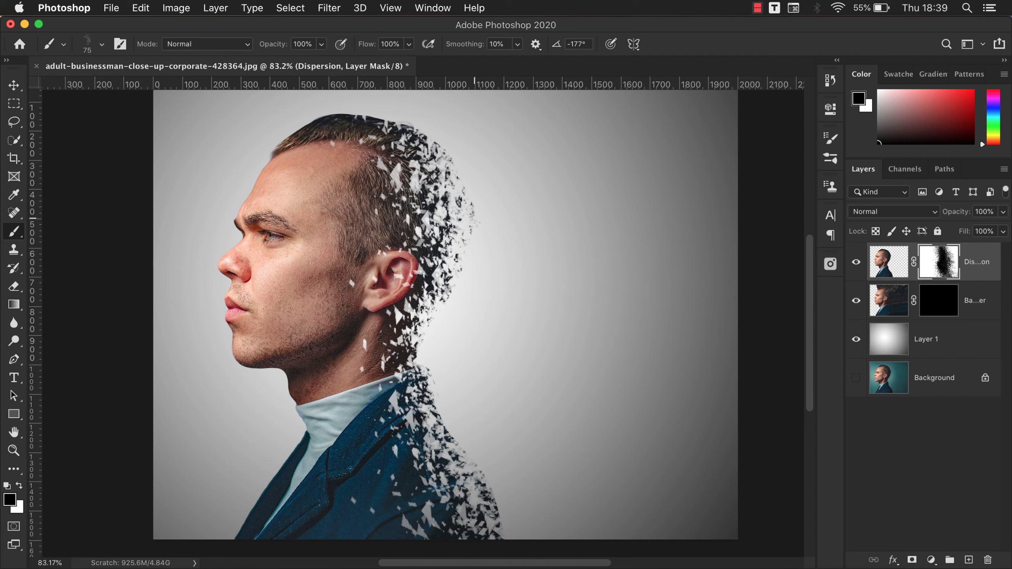
{"action": "left_click_drag", "start_coordinate": [490, 316], "coordinate": [518, 311]}
- Stamp small shards on the Dispersion mask, then enlarge the brush to about 861 px
{"action": "left_click_drag", "start_coordinate": [476, 191], "coordinate": [476, 247]}
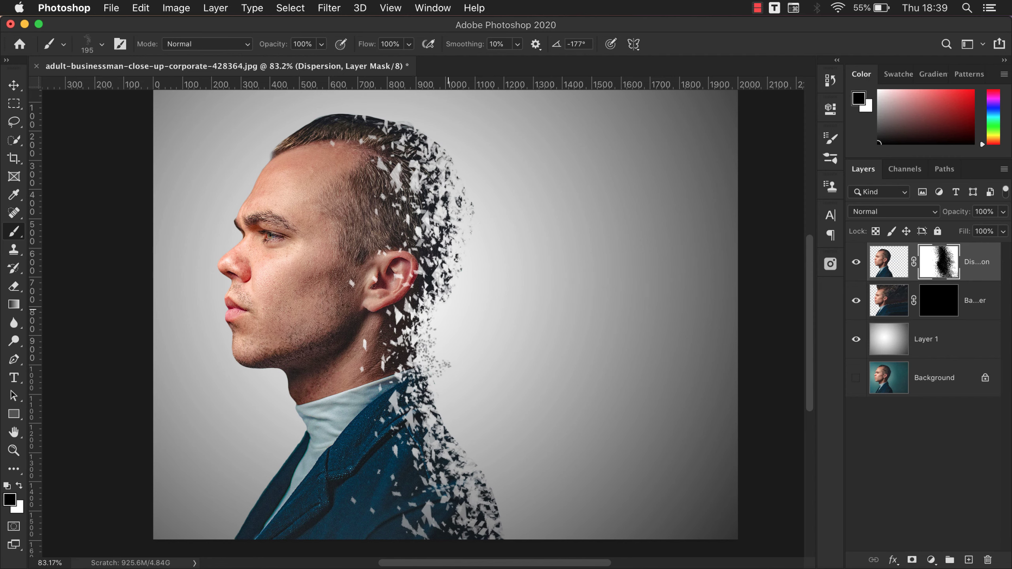
{"action": "left_click_drag", "start_coordinate": [466, 405], "coordinate": [494, 404]}
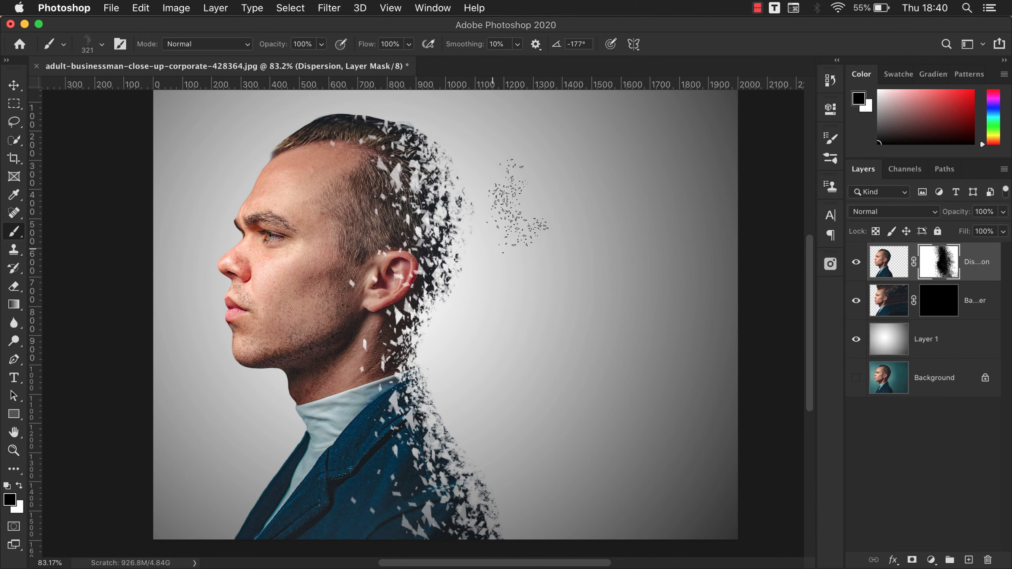
{"action": "left_click_drag", "start_coordinate": [531, 248], "coordinate": [621, 249]}
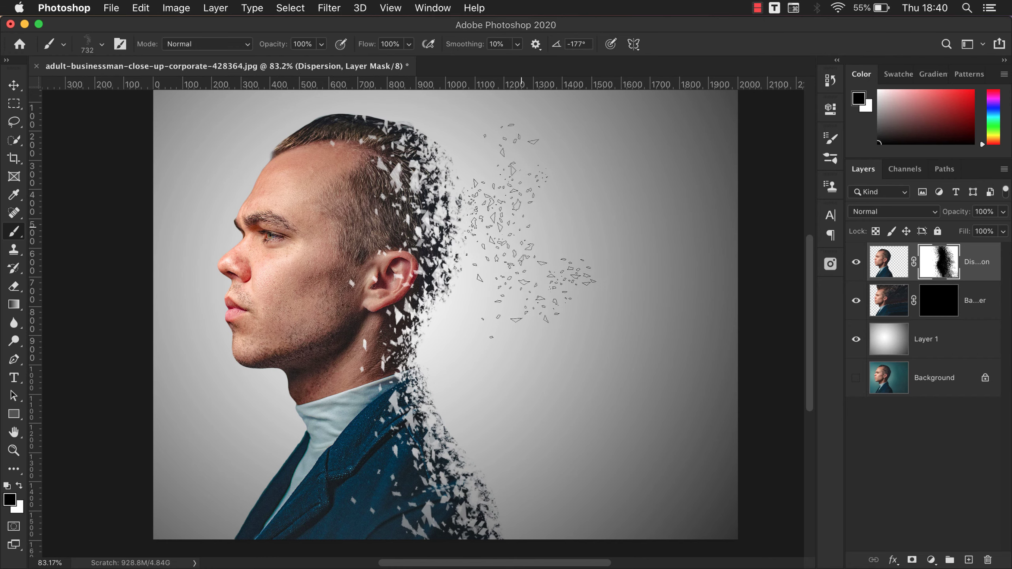
{"action": "left_click_drag", "start_coordinate": [495, 357], "coordinate": [522, 357]}
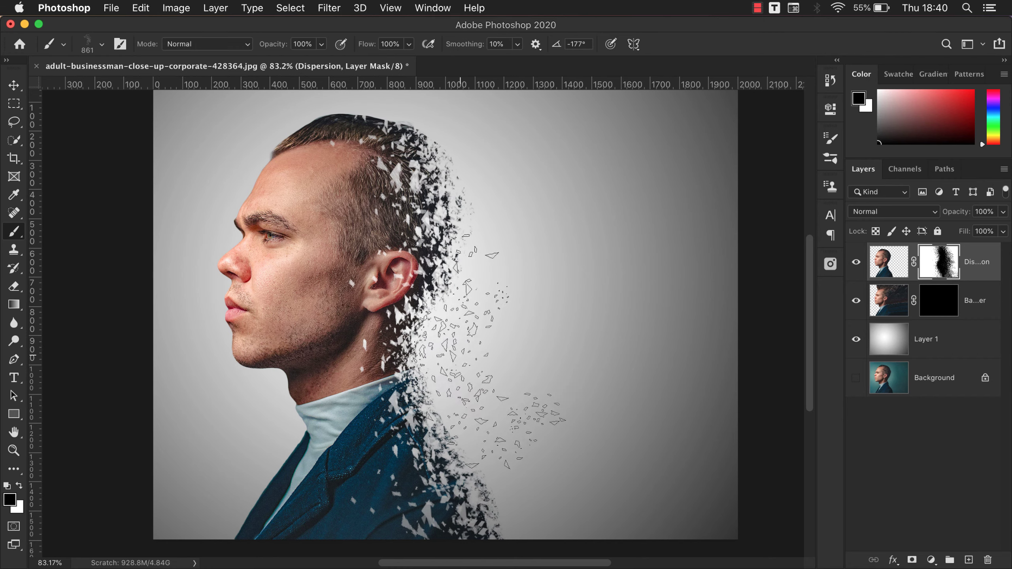
{"action": "scroll", "coordinate": [598, 363], "scroll_direction": "down", "scroll_amount": 2}
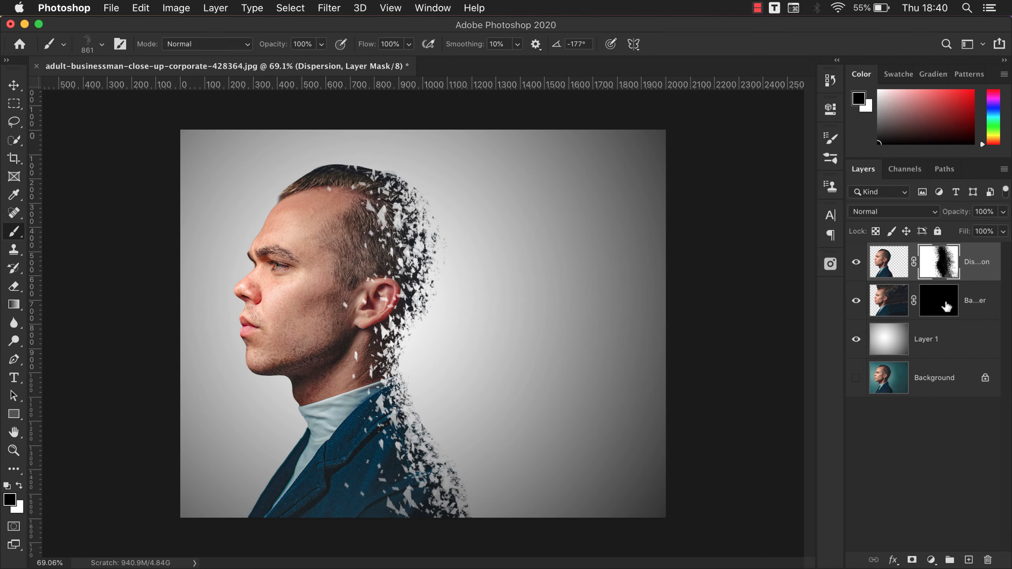
- Target the Base Layer mask, paint with white, and set the brush to 867 px
{"action": "left_click", "coordinate": [946, 306]}
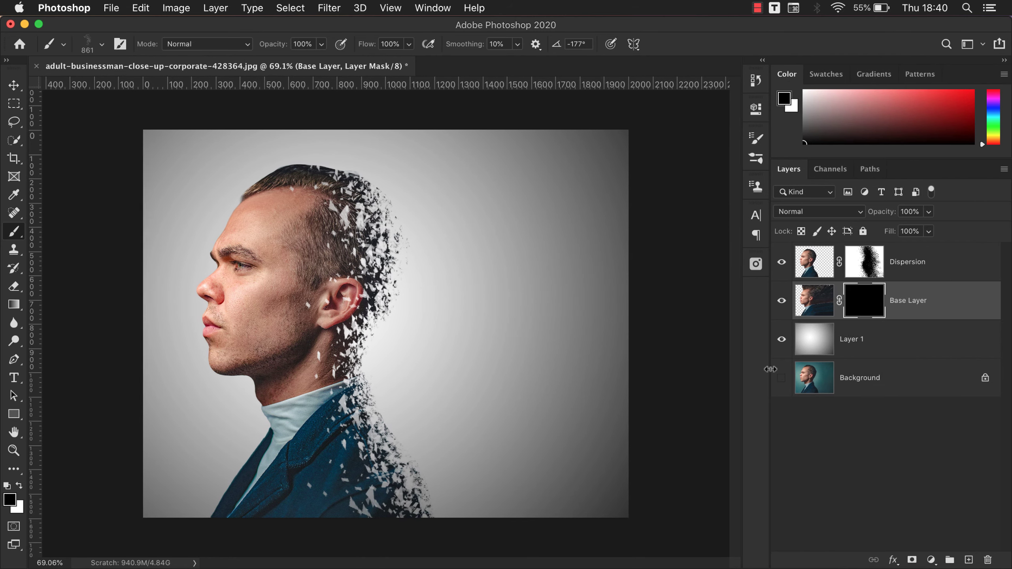
{"action": "left_click_drag", "start_coordinate": [839, 359], "coordinate": [809, 361]}
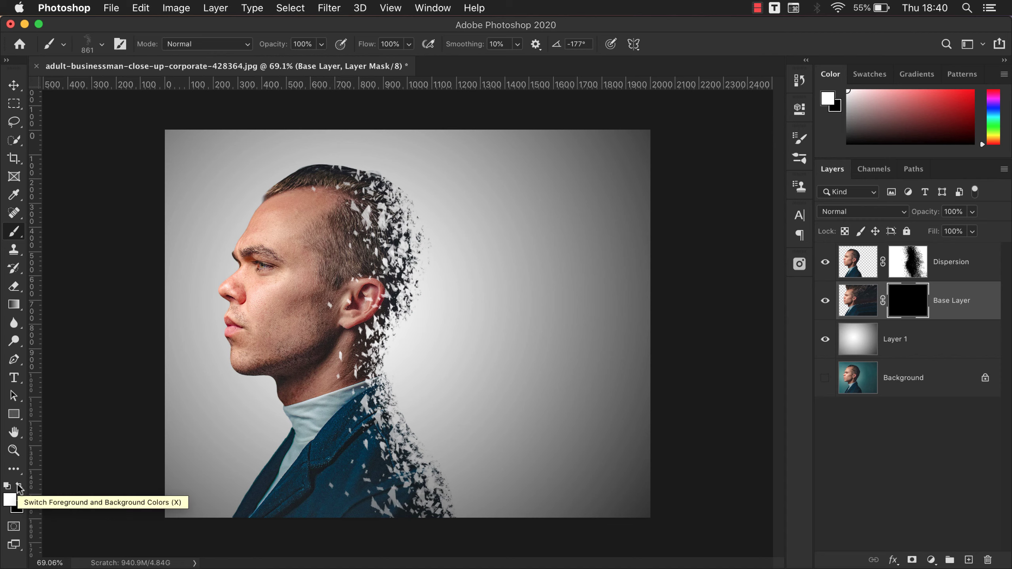
{"action": "left_click", "coordinate": [19, 485]}
{"action": "left_click_drag", "start_coordinate": [439, 259], "coordinate": [479, 379]}
{"action": "key", "text": "x"}
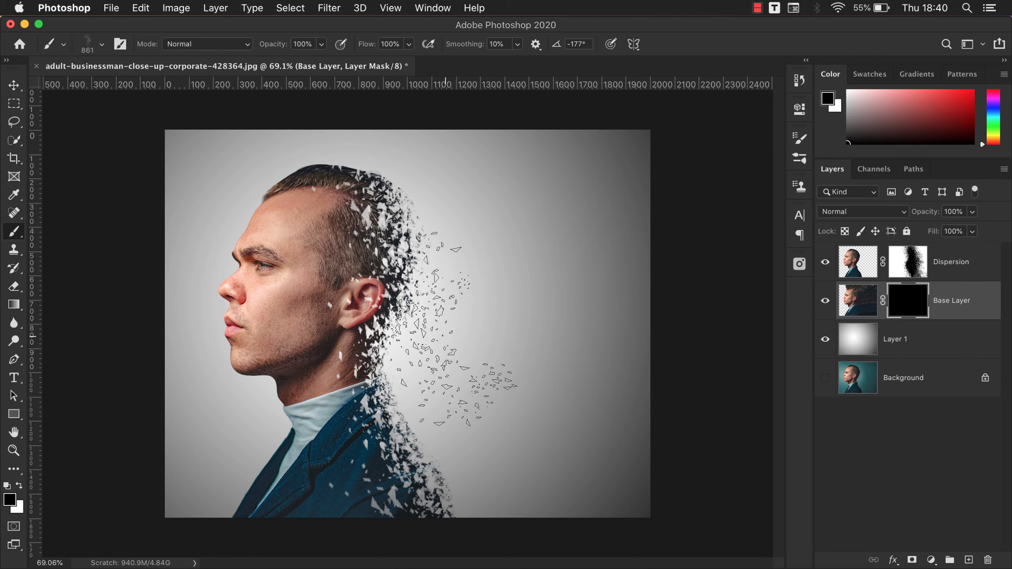
{"action": "key", "text": "x"}
{"action": "left_click_drag", "start_coordinate": [459, 259], "coordinate": [458, 399]}
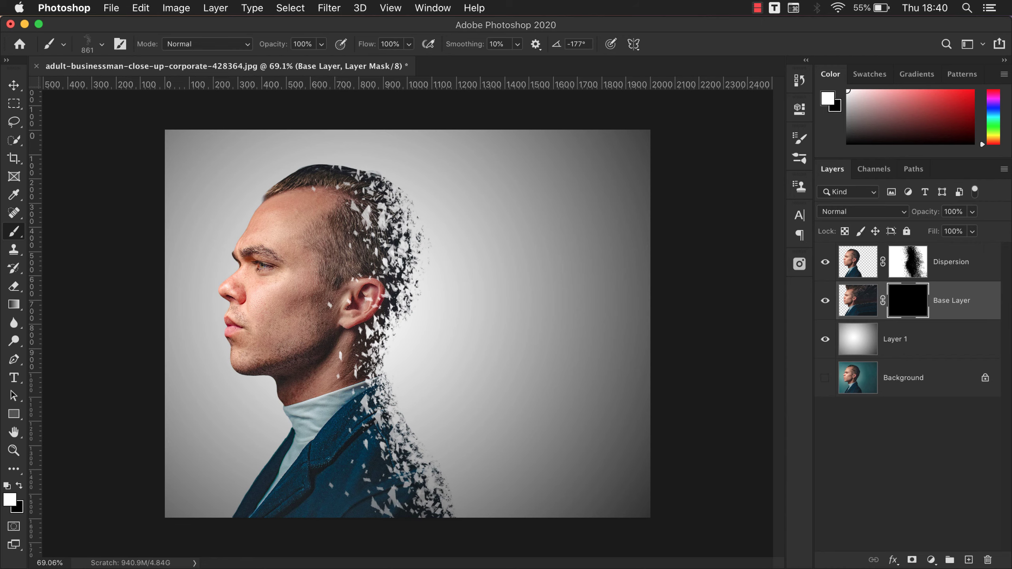
{"action": "left_click_drag", "start_coordinate": [476, 279], "coordinate": [477, 280]}
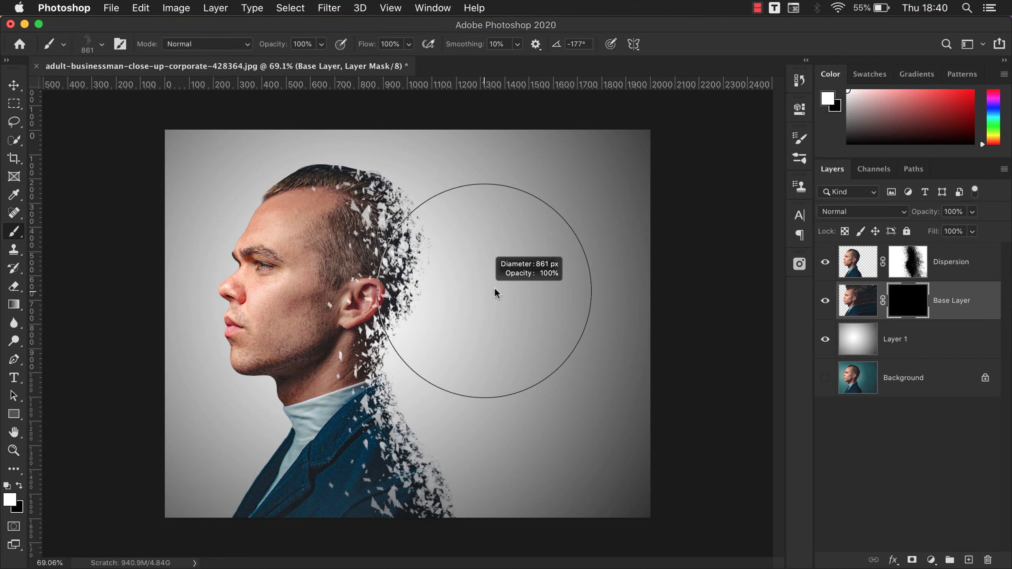
- Rotate the brush tip to 3° and stamp shards on the Base Layer mask at about 698 px
{"action": "right_click", "coordinate": [477, 276]}
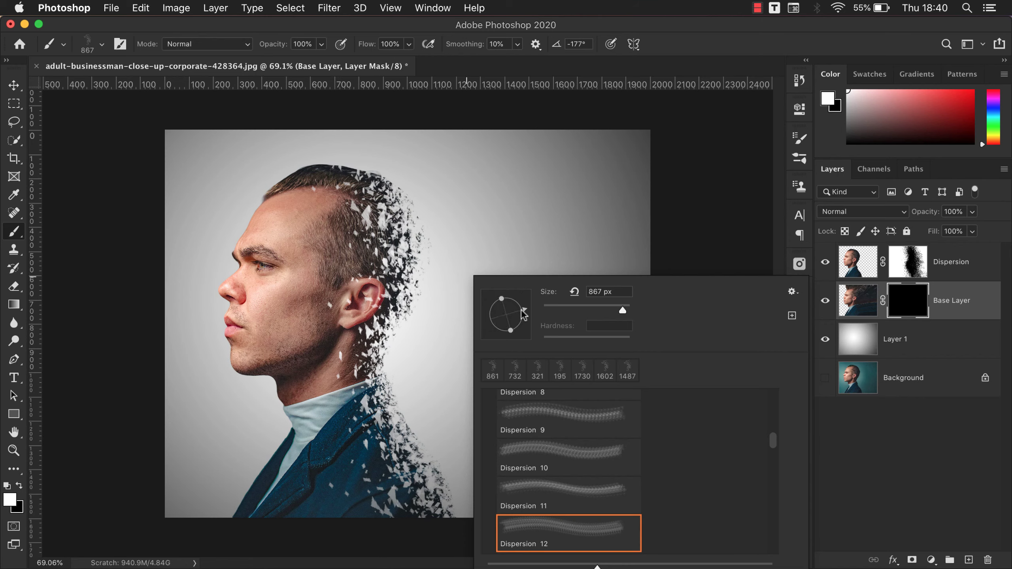
{"action": "left_click", "coordinate": [523, 316]}
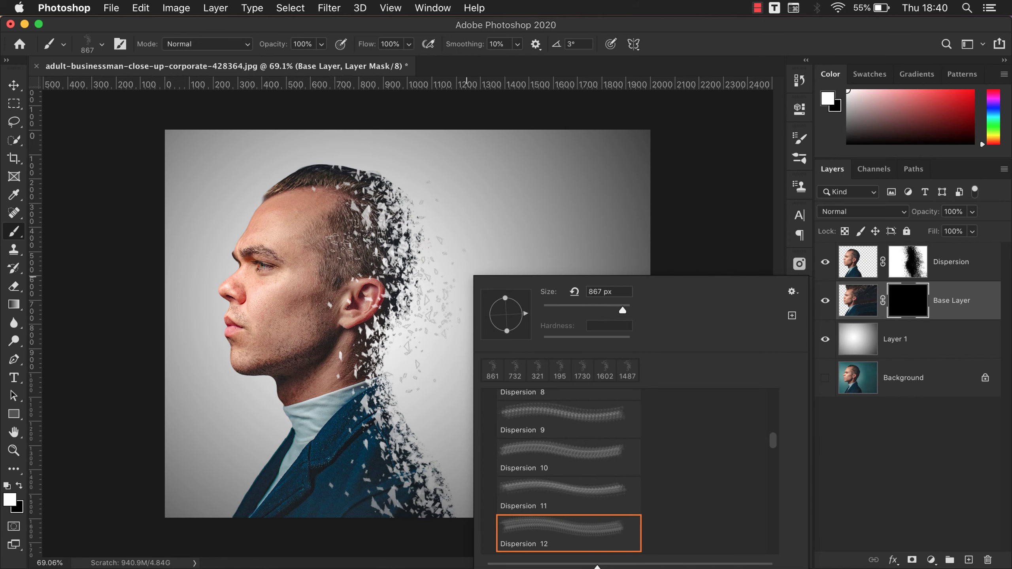
{"action": "key", "text": "Return"}
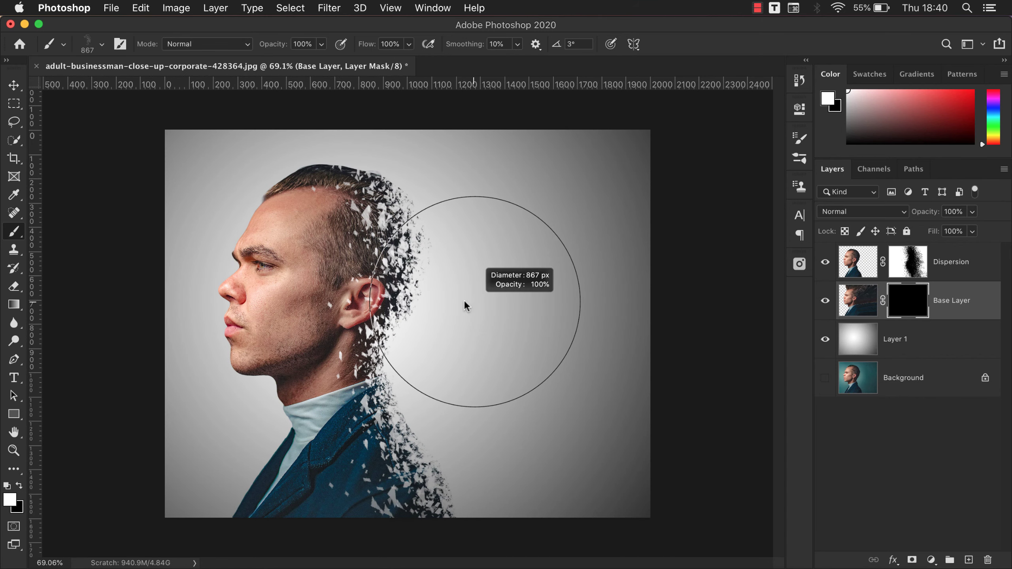
{"action": "left_click_drag", "start_coordinate": [463, 305], "coordinate": [454, 305]}
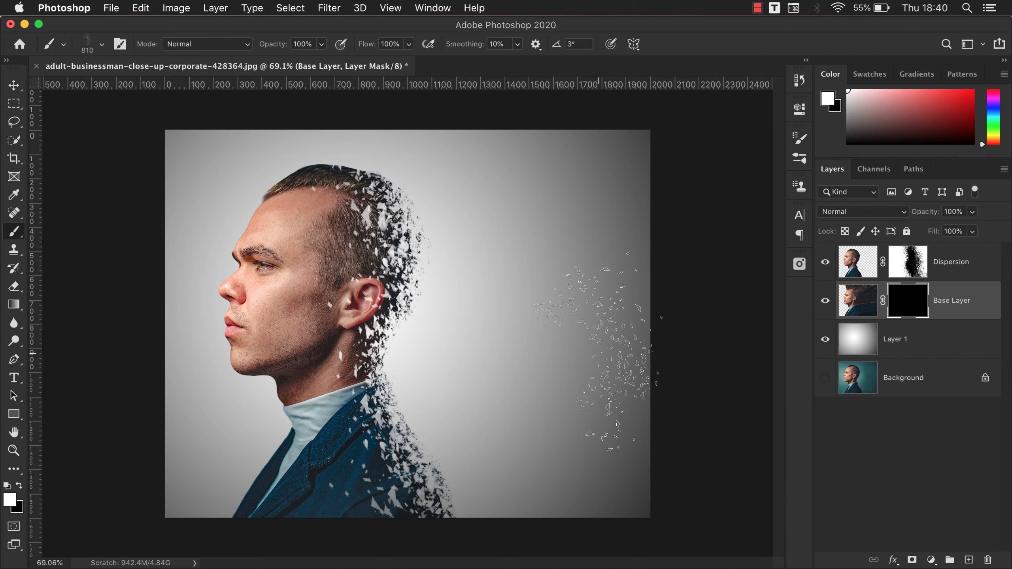
{"action": "left_click_drag", "start_coordinate": [449, 364], "coordinate": [433, 367]}
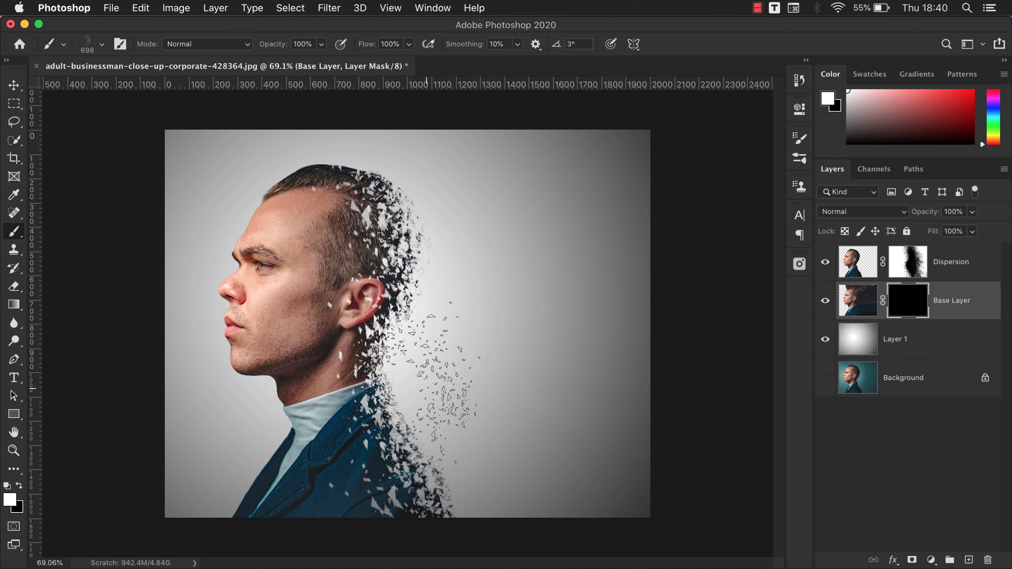
{"action": "mouse_move", "coordinate": [375, 383]}
{"action": "left_mouse_down"}
{"action": "mouse_move", "coordinate": [428, 398]}
{"action": "mouse_move", "coordinate": [384, 227]}
{"action": "left_mouse_up"}
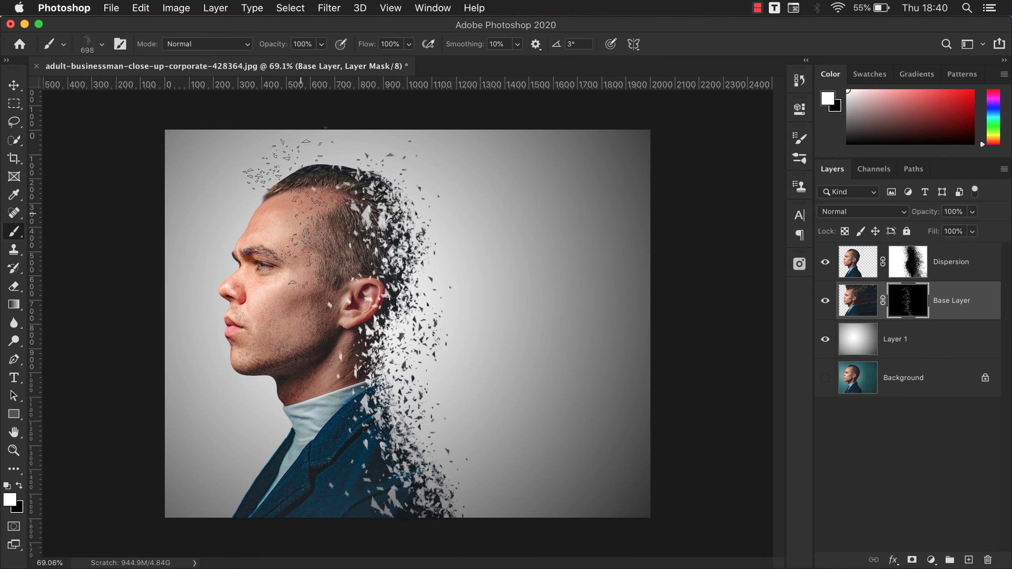
- Scatter larger shards below and right of the neck and head, undoing one bad stamp
{"action": "left_click_drag", "start_coordinate": [445, 367], "coordinate": [464, 363]}
{"action": "left_click_drag", "start_coordinate": [447, 413], "coordinate": [590, 403]}
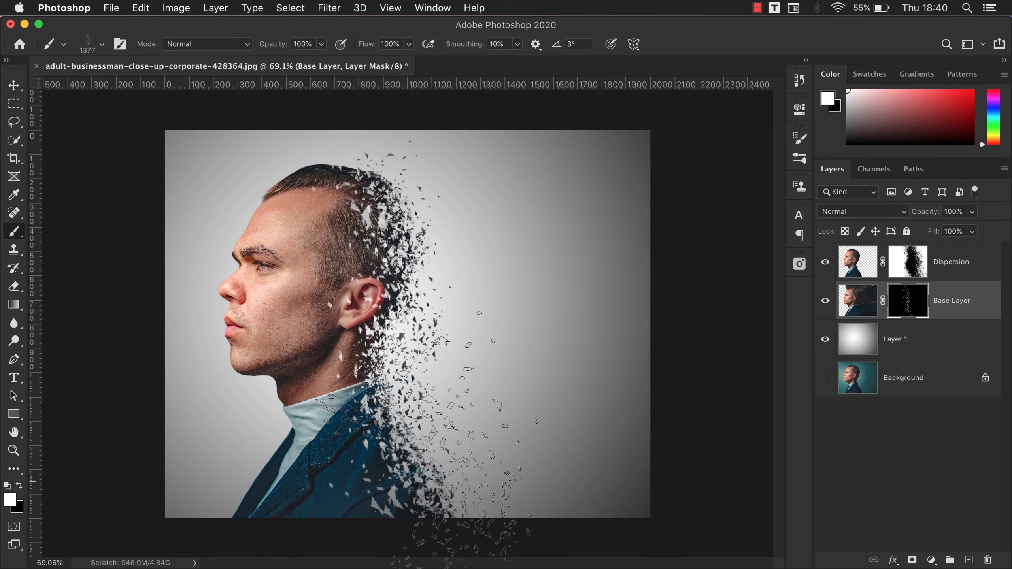
{"action": "mouse_move", "coordinate": [427, 351]}
{"action": "left_mouse_down"}
{"action": "mouse_move", "coordinate": [447, 335]}
{"action": "mouse_move", "coordinate": [403, 383]}
{"action": "left_mouse_up"}
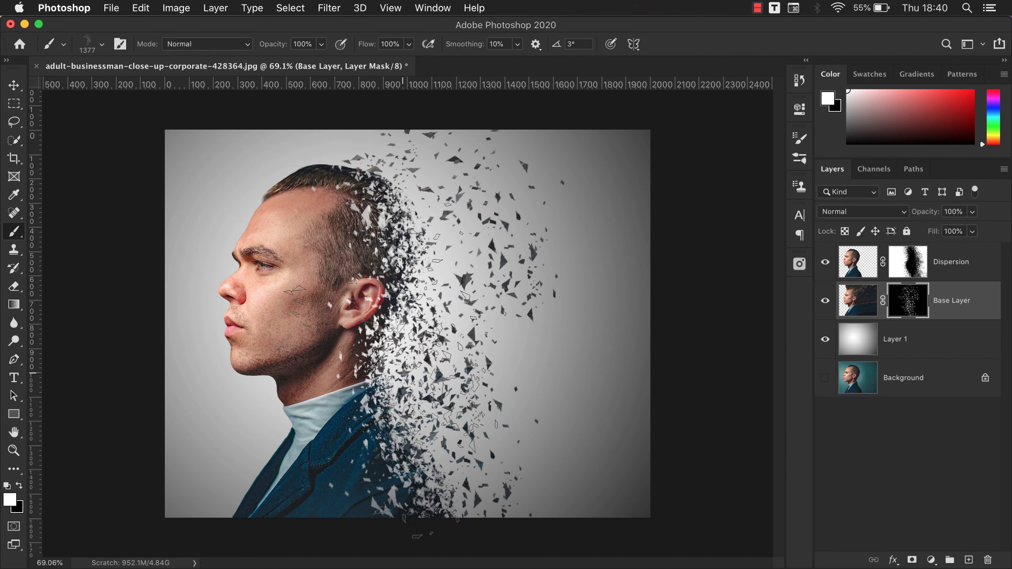
{"action": "mouse_move", "coordinate": [518, 378]}
{"action": "left_mouse_down"}
{"action": "mouse_move", "coordinate": [659, 379]}
{"action": "mouse_move", "coordinate": [536, 421]}
{"action": "mouse_move", "coordinate": [588, 399]}
{"action": "left_mouse_up"}
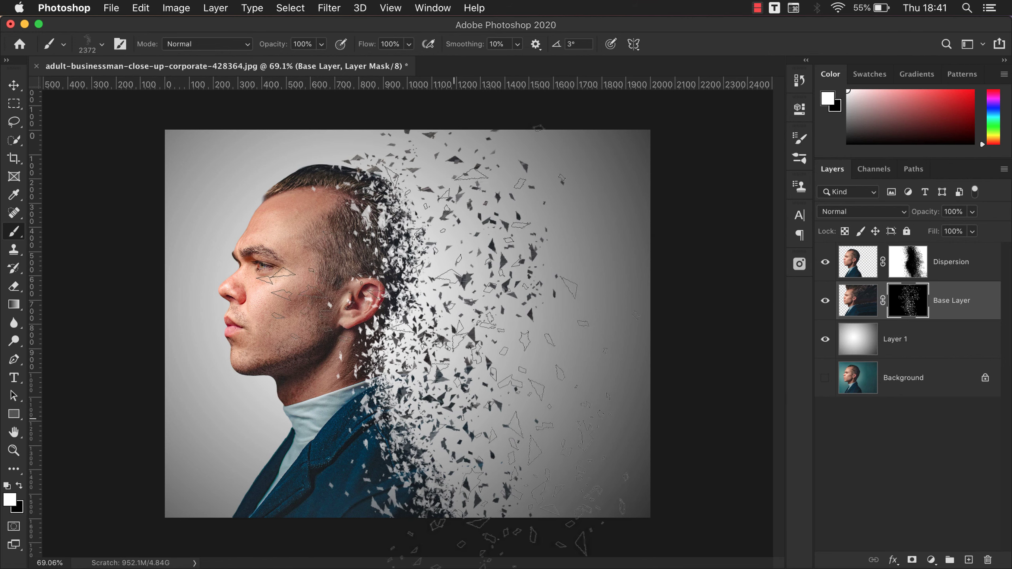
{"action": "mouse_move", "coordinate": [454, 419]}
{"action": "left_mouse_down"}
{"action": "mouse_move", "coordinate": [459, 311]}
{"action": "mouse_move", "coordinate": [397, 415]}
{"action": "left_mouse_up"}
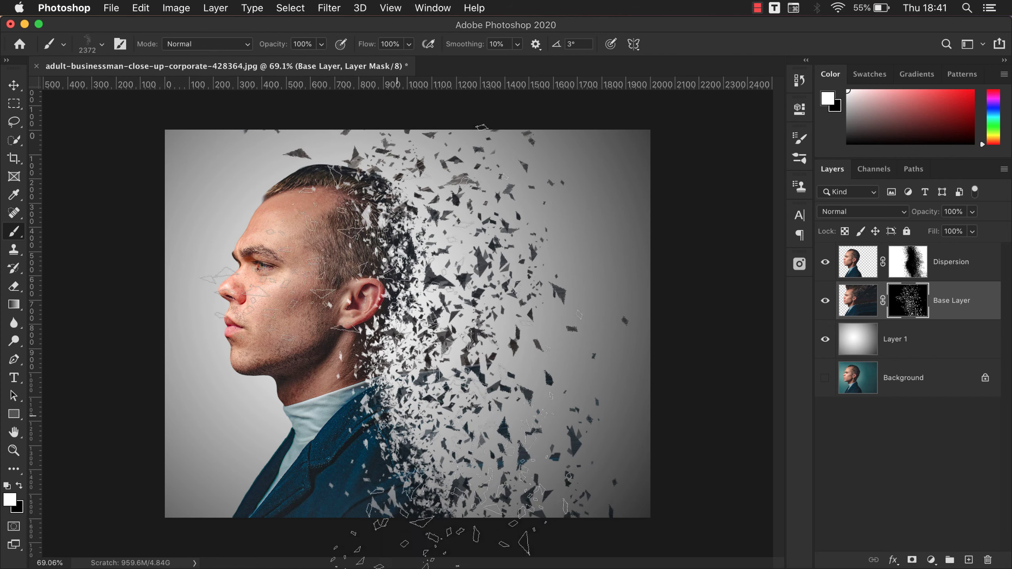
{"action": "key", "text": "super+z"}
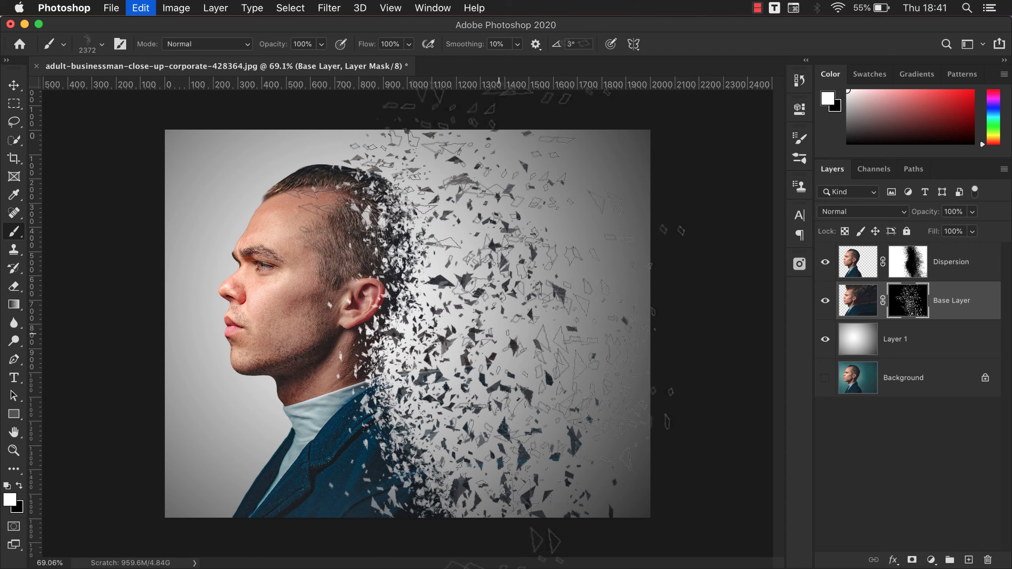
{"action": "left_click_drag", "start_coordinate": [499, 333], "coordinate": [450, 333]}
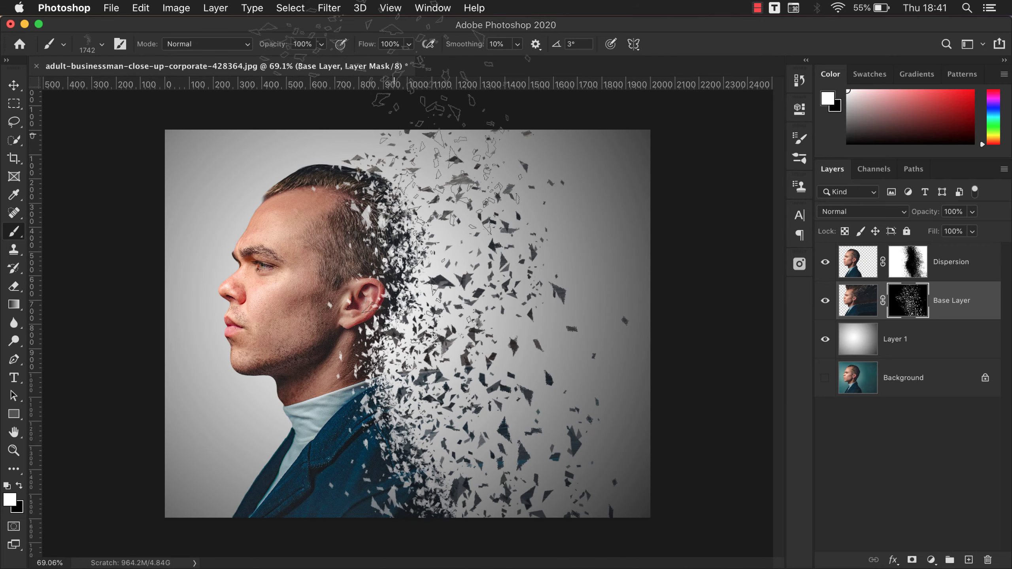
- Enlarge the brush to about 3239 px and bring the top of the head into view
{"action": "scroll", "coordinate": [514, 402], "scroll_direction": "down", "scroll_amount": 5}
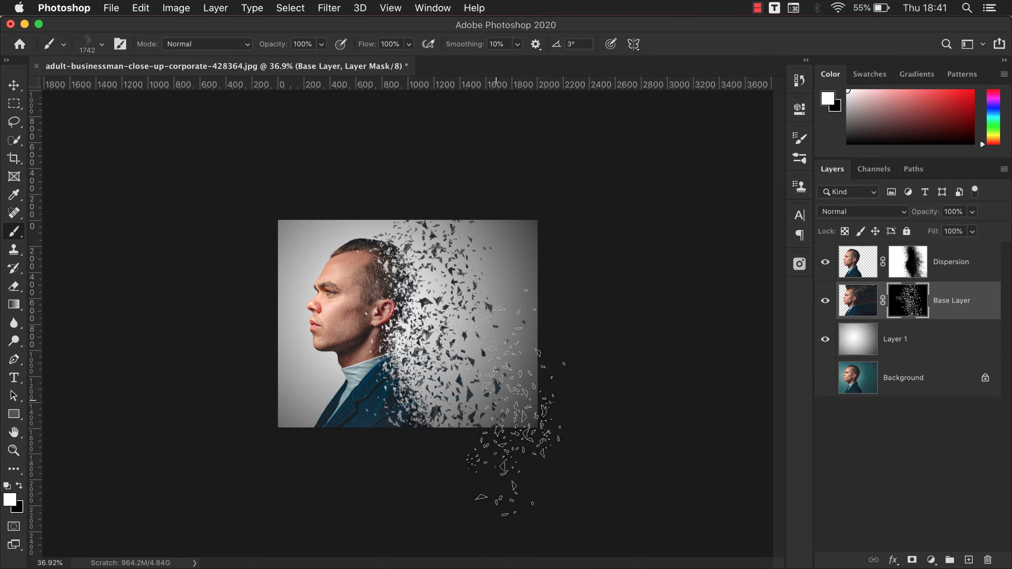
{"action": "mouse_move", "coordinate": [494, 417]}
{"action": "left_mouse_down"}
{"action": "mouse_move", "coordinate": [575, 403]}
{"action": "mouse_move", "coordinate": [634, 435]}
{"action": "left_mouse_up"}
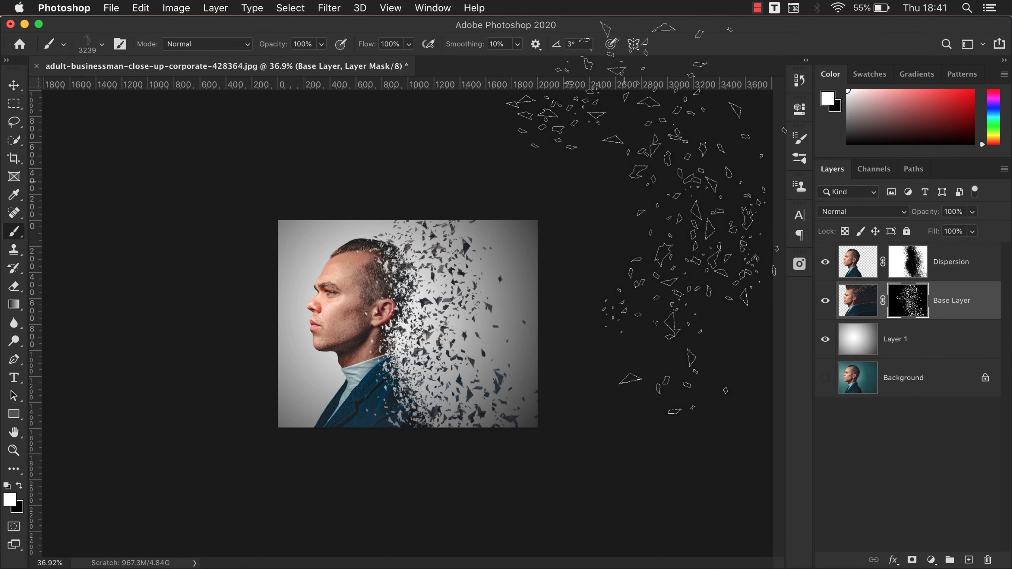
{"action": "scroll", "coordinate": [609, 327], "scroll_direction": "down", "scroll_amount": 2}
{"action": "scroll", "coordinate": [563, 381], "scroll_direction": "up", "scroll_amount": 3}
{"action": "scroll", "coordinate": [616, 386], "scroll_direction": "up", "scroll_amount": 1}
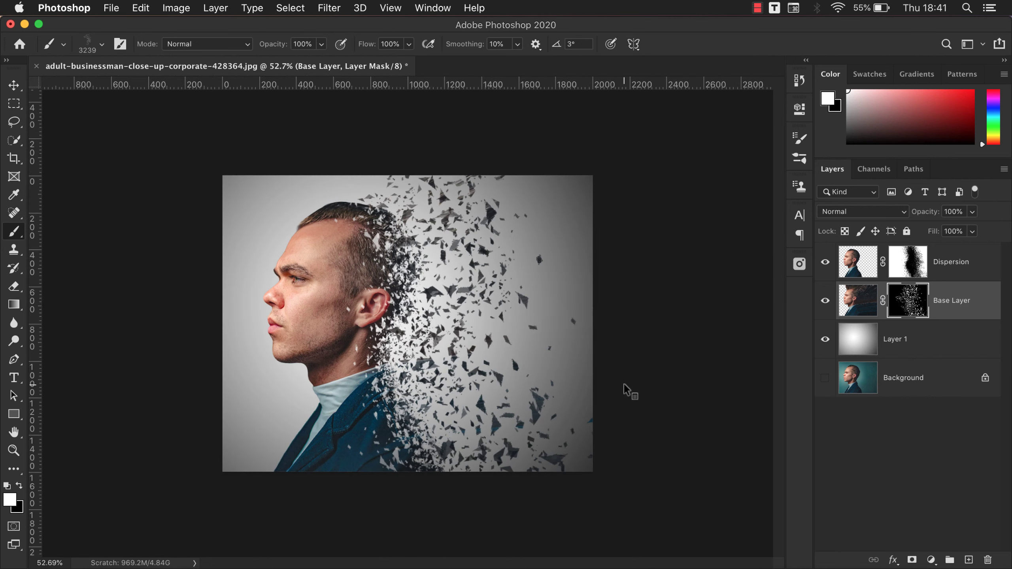
{"action": "scroll", "coordinate": [624, 383], "scroll_direction": "up", "scroll_amount": 1}
{"action": "scroll", "coordinate": [638, 389], "scroll_direction": "up", "scroll_amount": 2}
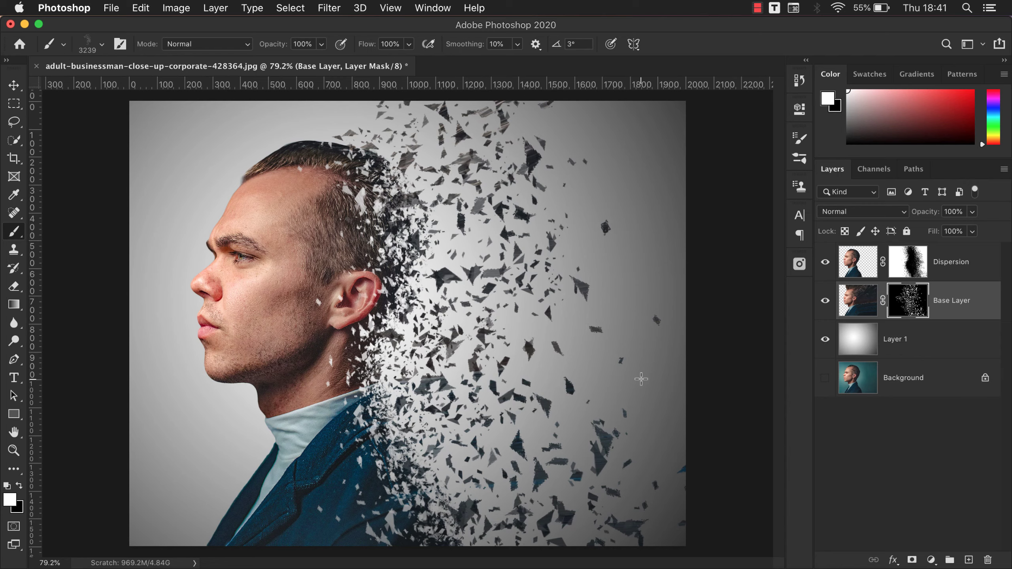
{"action": "scroll", "coordinate": [641, 379], "scroll_direction": "down", "scroll_amount": 1}
{"action": "scroll", "coordinate": [640, 379], "scroll_direction": "down", "scroll_amount": 1}
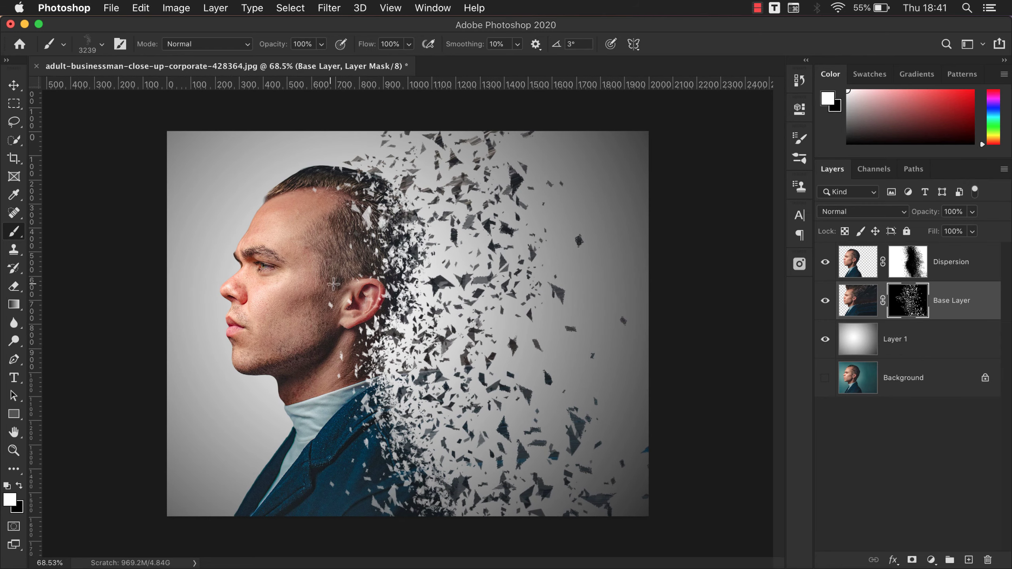
{"action": "scroll", "coordinate": [334, 285], "scroll_direction": "up", "scroll_amount": 3}
{"action": "left_click_drag", "start_coordinate": [354, 243], "coordinate": [408, 378]}
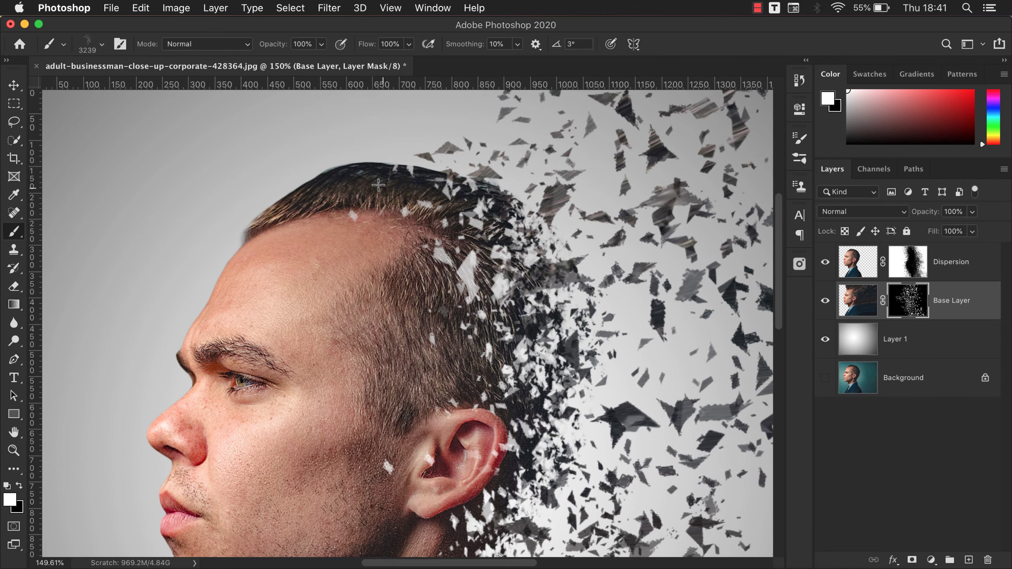
- Switch to a soft round brush, undoing an accidental test dab
{"action": "right_click", "coordinate": [355, 231]}
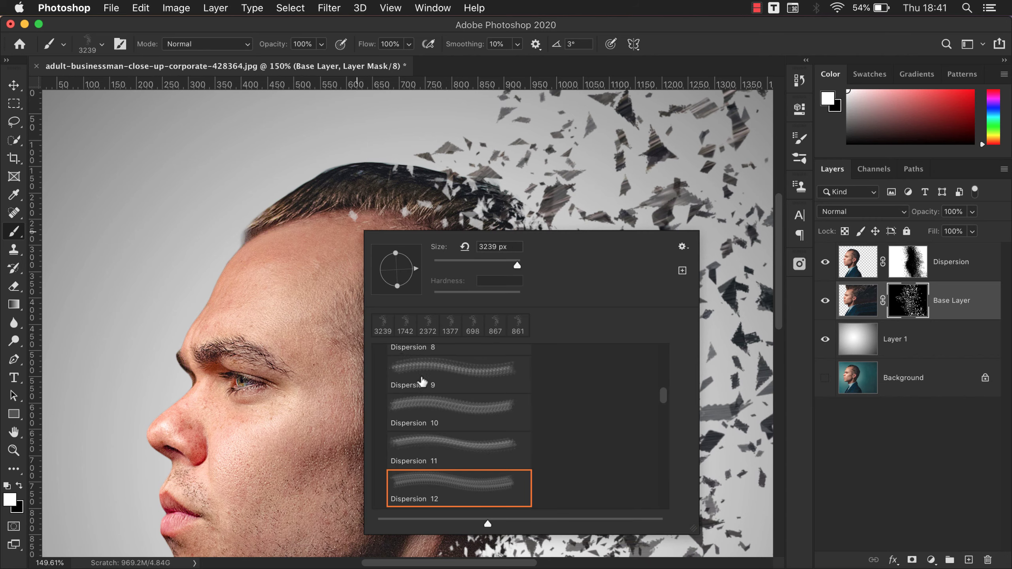
{"action": "scroll", "coordinate": [432, 393], "scroll_direction": "up", "scroll_amount": 10}
{"action": "left_click", "coordinate": [381, 355]}
{"action": "left_click", "coordinate": [408, 375]}
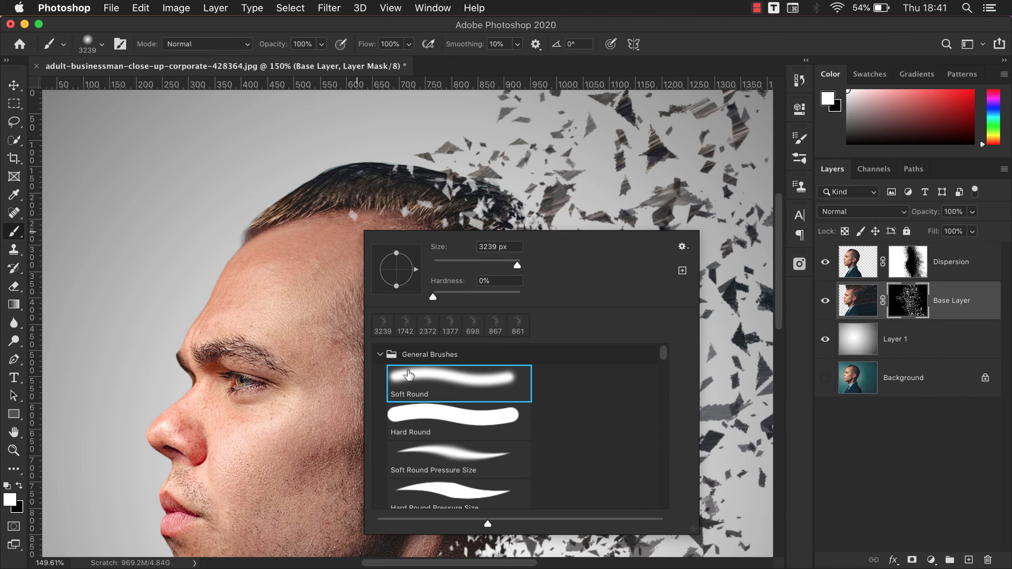
{"action": "key", "text": "Escape"}
{"action": "left_click", "coordinate": [310, 317]}
{"action": "key", "text": "super+z"}
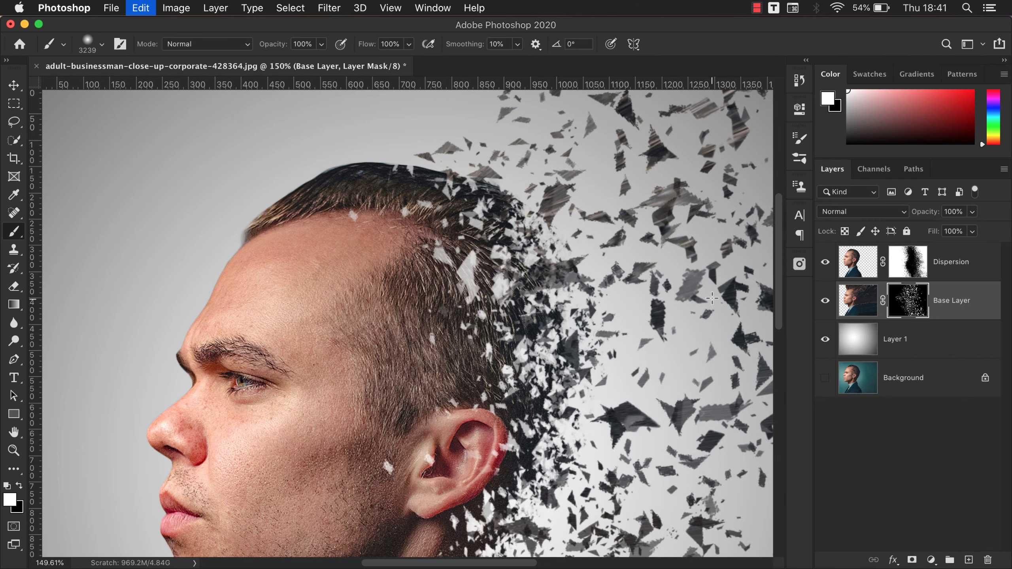
{"action": "right_click", "coordinate": [518, 192]}
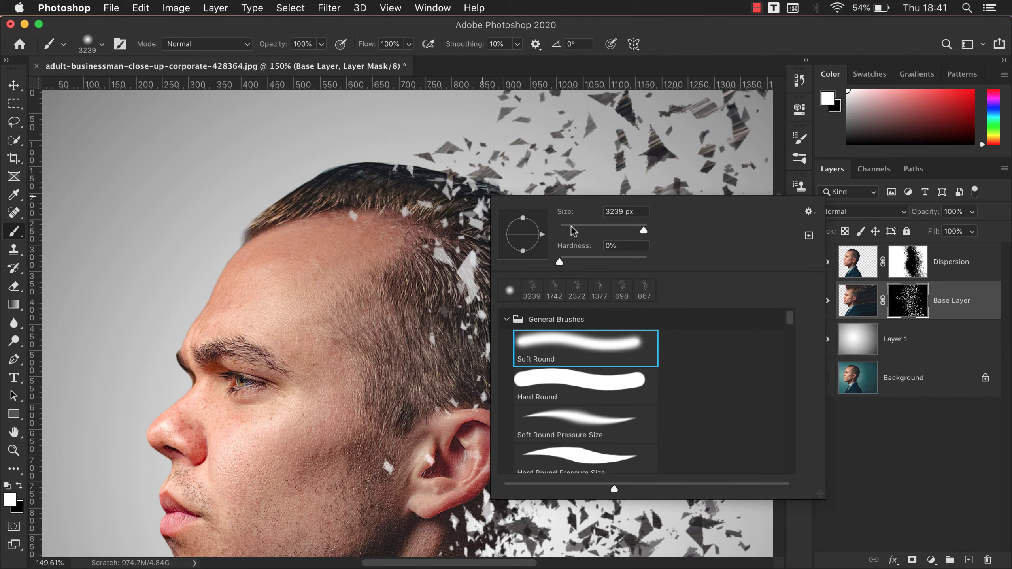
{"action": "key", "text": "Escape"}
- Target the Dispersion mask and paint away the white patch on the hair
{"action": "left_click", "coordinate": [908, 262]}
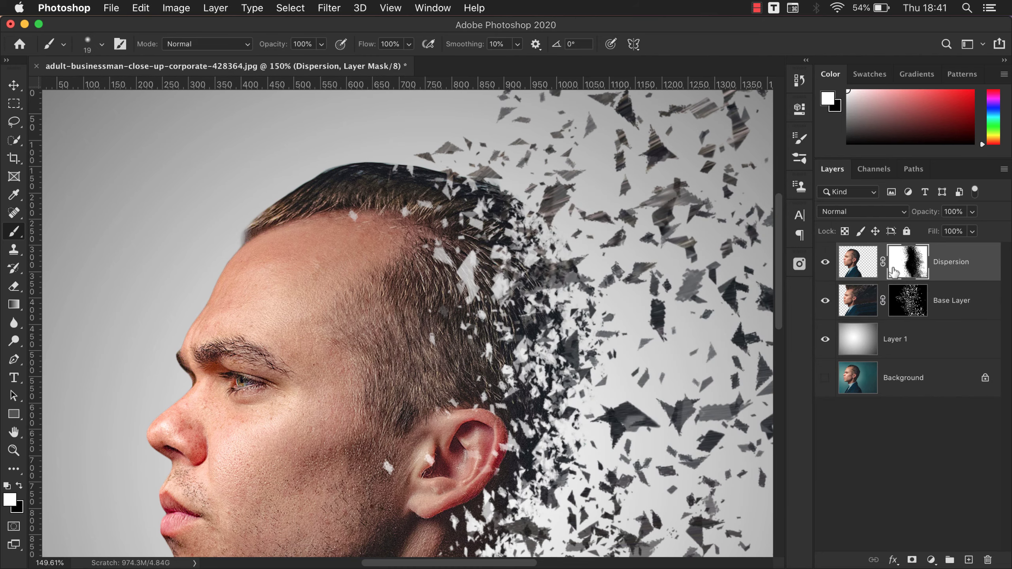
{"action": "scroll", "coordinate": [433, 460], "scroll_direction": "up", "scroll_amount": 3}
{"action": "scroll", "coordinate": [433, 461], "scroll_direction": "up", "scroll_amount": 3}
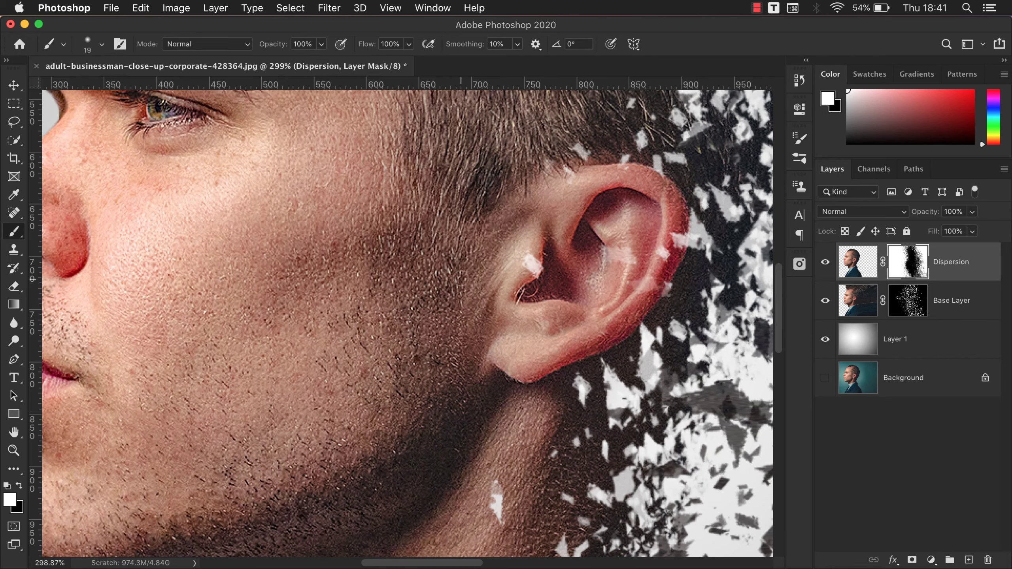
{"action": "scroll", "coordinate": [461, 279], "scroll_direction": "up", "scroll_amount": 6}
{"action": "scroll", "coordinate": [461, 279], "scroll_direction": "up", "scroll_amount": 2}
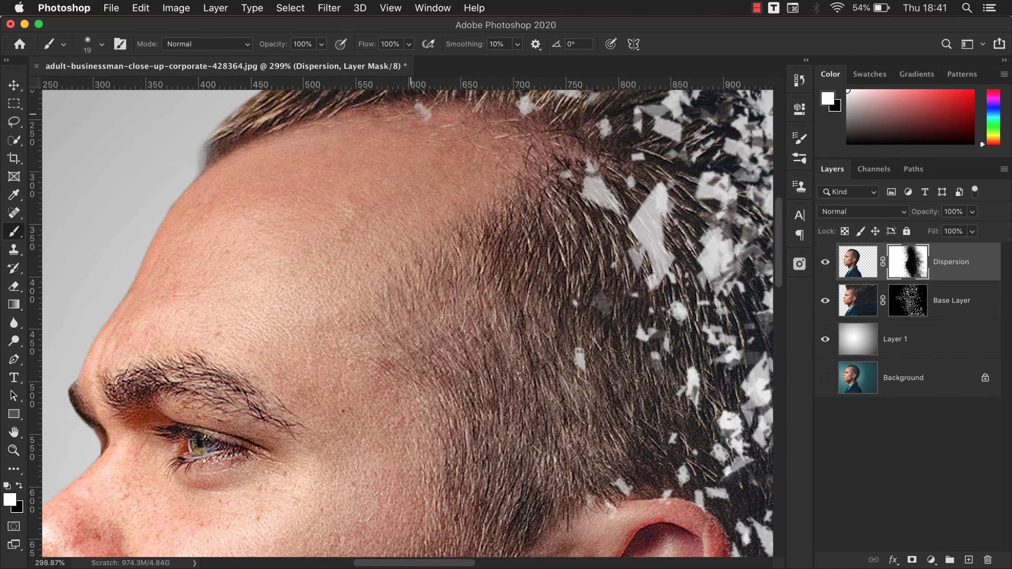
{"action": "scroll", "coordinate": [487, 187], "scroll_direction": "down", "scroll_amount": 5}
{"action": "scroll", "coordinate": [487, 188], "scroll_direction": "down", "scroll_amount": 3}
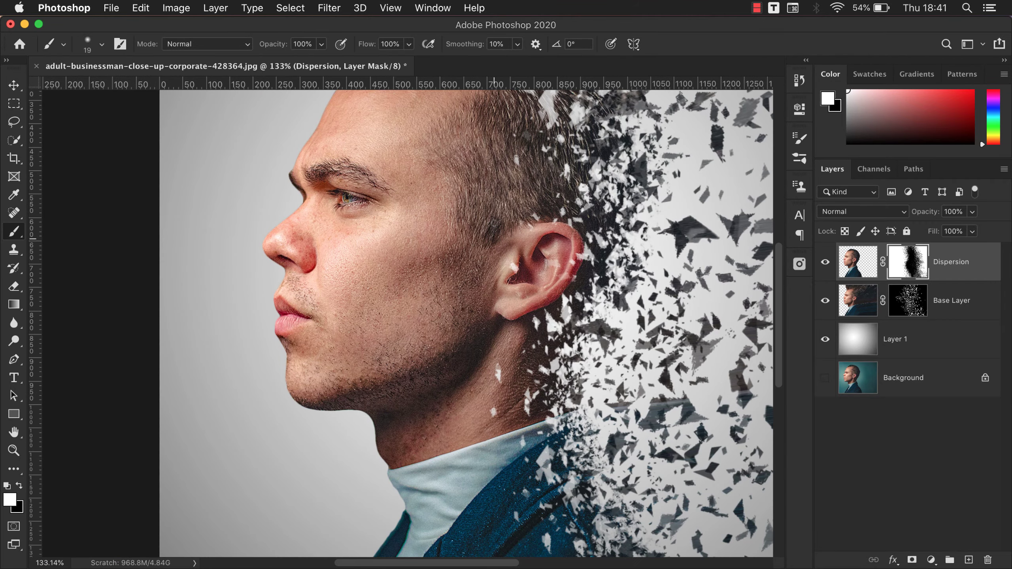
{"action": "scroll", "coordinate": [514, 375], "scroll_direction": "up", "scroll_amount": 8}
{"action": "left_click_drag", "start_coordinate": [427, 395], "coordinate": [444, 311]}
- Check the jacket area, set the brush to 46 px, and zoom out to the whole portrait
{"action": "scroll", "coordinate": [496, 310], "scroll_direction": "down", "scroll_amount": 5}
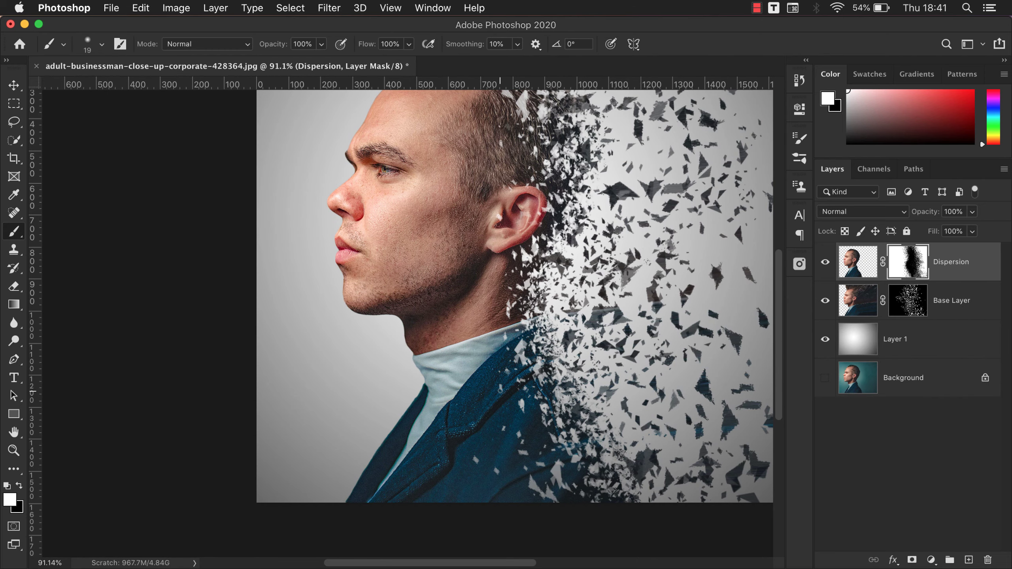
{"action": "left_click_drag", "start_coordinate": [522, 406], "coordinate": [514, 307]}
{"action": "scroll", "coordinate": [467, 357], "scroll_direction": "up", "scroll_amount": 5}
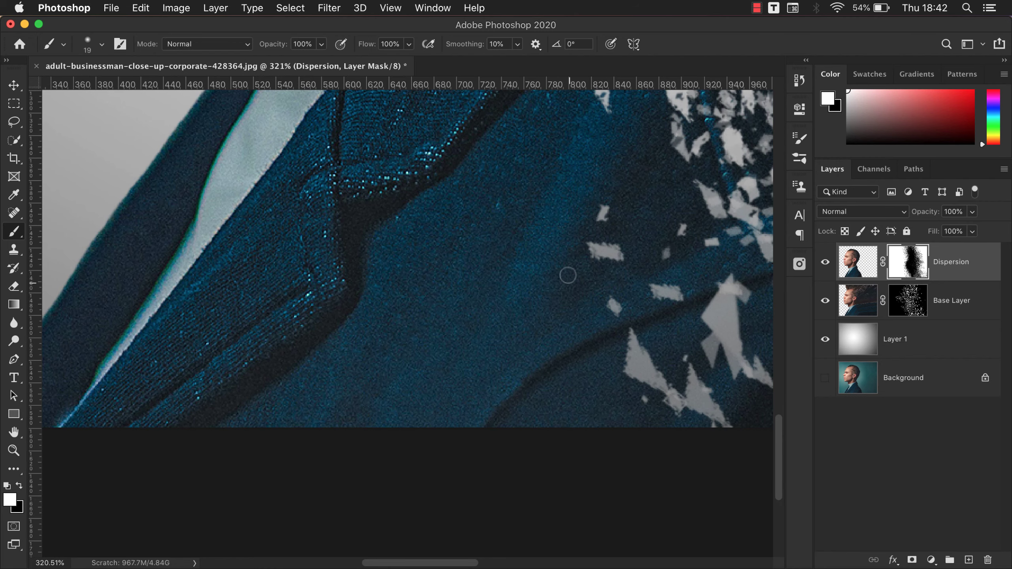
{"action": "scroll", "coordinate": [568, 275], "scroll_direction": "down", "scroll_amount": 4}
{"action": "scroll", "coordinate": [549, 240], "scroll_direction": "up", "scroll_amount": 4}
{"action": "mouse_move", "coordinate": [546, 239]}
{"action": "left_mouse_down"}
{"action": "mouse_move", "coordinate": [560, 223]}
{"action": "mouse_move", "coordinate": [571, 231]}
{"action": "left_mouse_up"}
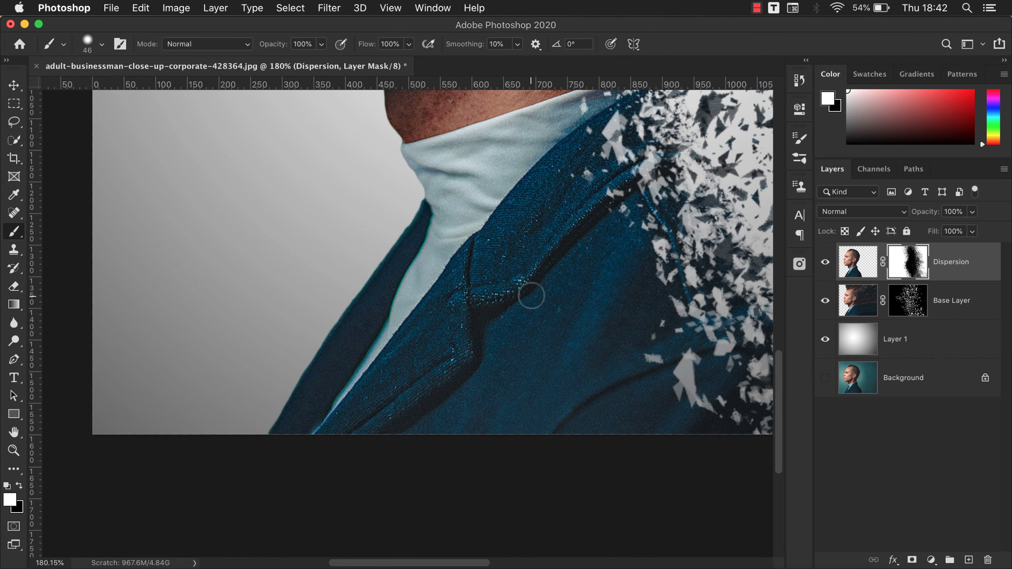
{"action": "scroll", "coordinate": [531, 296], "scroll_direction": "down", "scroll_amount": 5}
{"action": "scroll", "coordinate": [537, 262], "scroll_direction": "up", "scroll_amount": 1}
{"action": "scroll", "coordinate": [537, 263], "scroll_direction": "up", "scroll_amount": 4}
{"action": "scroll", "coordinate": [538, 263], "scroll_direction": "up", "scroll_amount": 1}
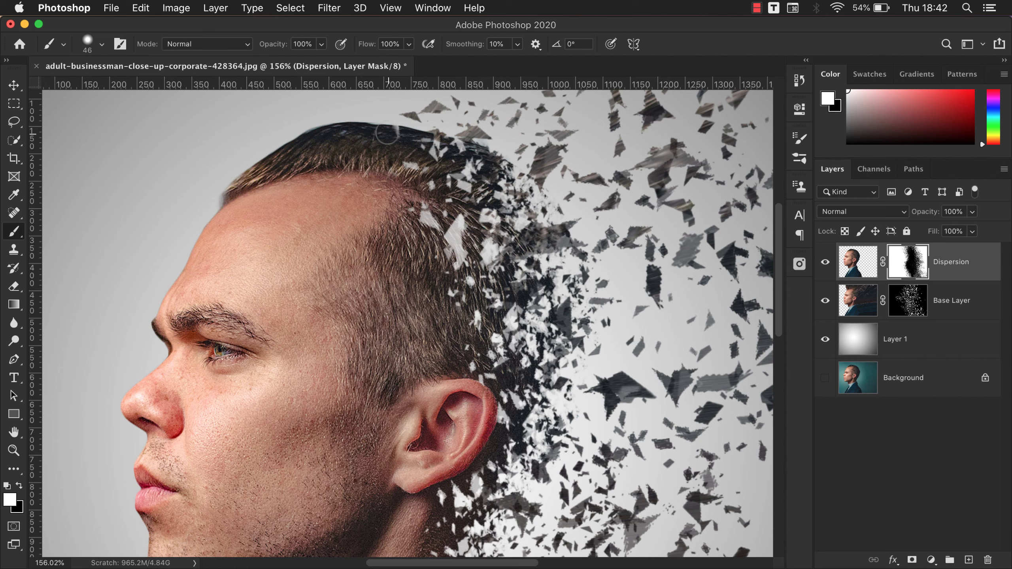
{"action": "scroll", "coordinate": [330, 296], "scroll_direction": "down", "scroll_amount": 5}
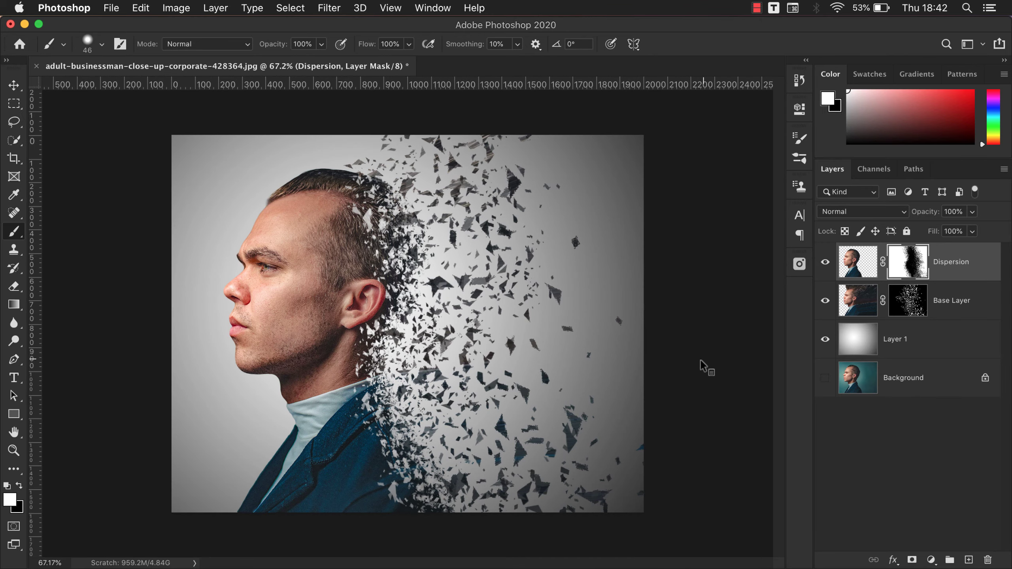
- Add a Gradient Map adjustment layer and open its Gradient Editor
{"action": "scroll", "coordinate": [703, 366], "scroll_direction": "down", "scroll_amount": 2}
{"action": "scroll", "coordinate": [518, 372], "scroll_direction": "up", "scroll_amount": 2}
{"action": "scroll", "coordinate": [516, 379], "scroll_direction": "up", "scroll_amount": 1}
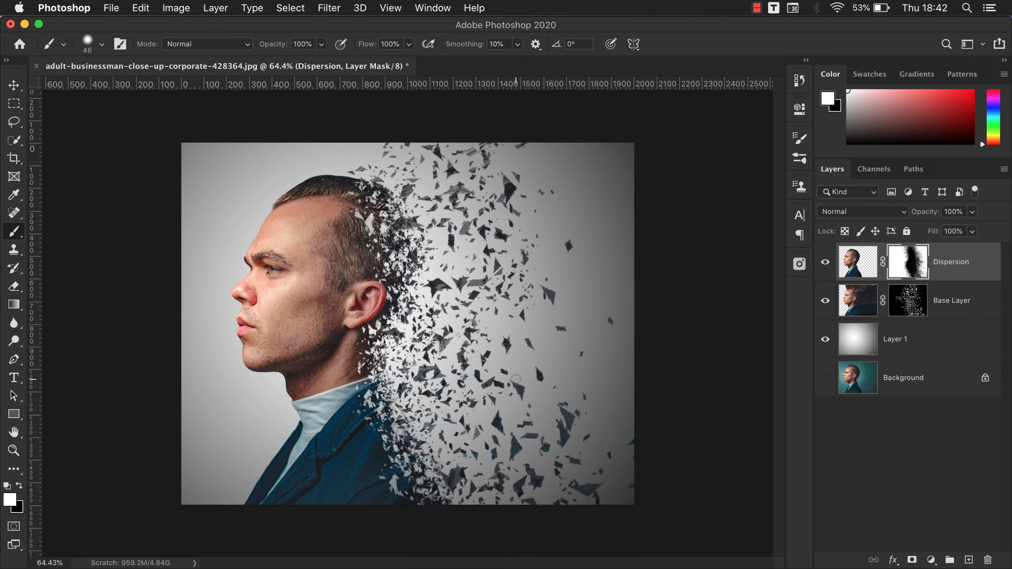
{"action": "left_click", "coordinate": [931, 560]}
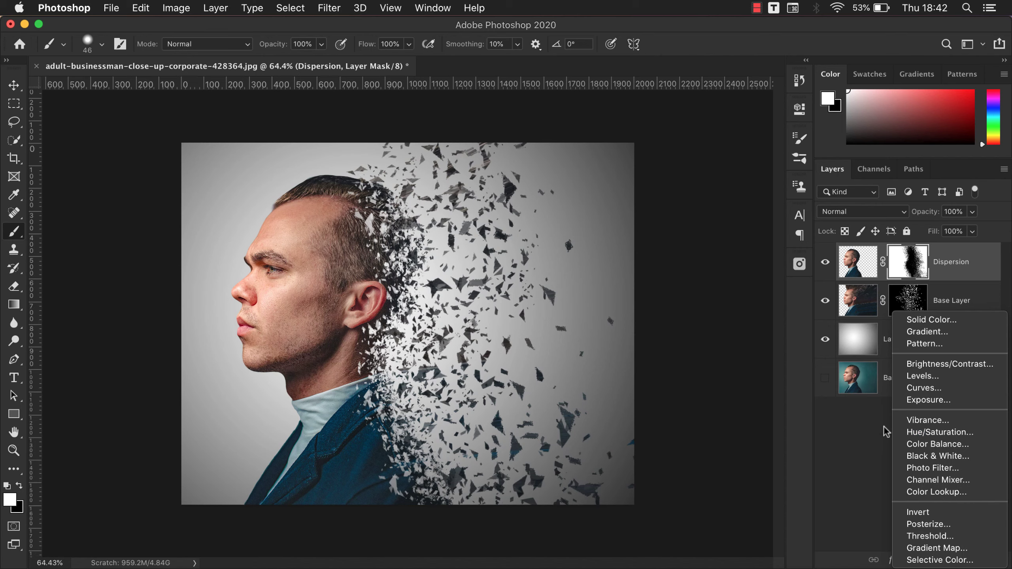
{"action": "left_click", "coordinate": [937, 548]}
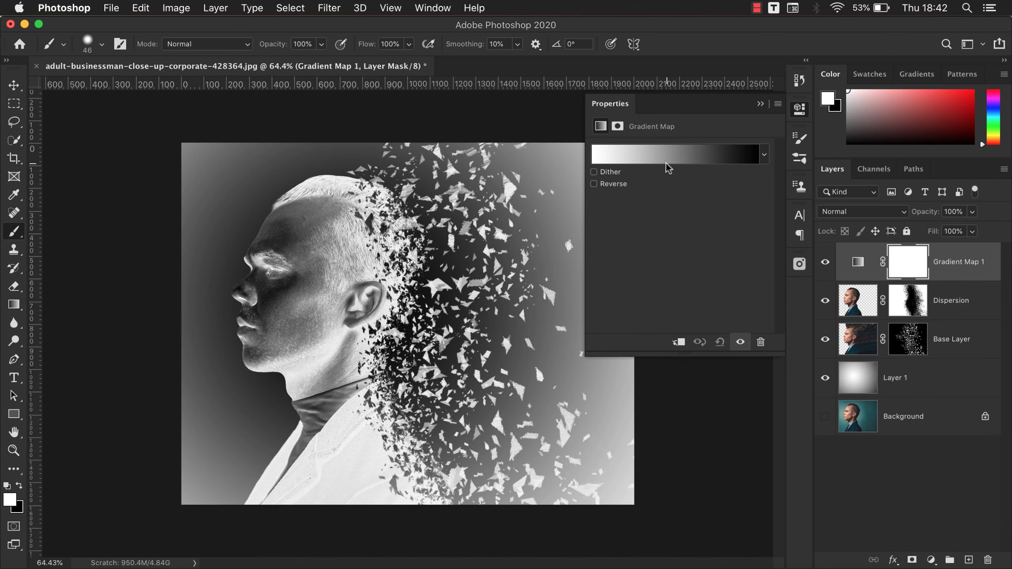
{"action": "left_click", "coordinate": [666, 164]}
- Set the gradient's left colour stop to a deep teal
{"action": "left_click", "coordinate": [369, 365]}
{"action": "left_click", "coordinate": [430, 430]}
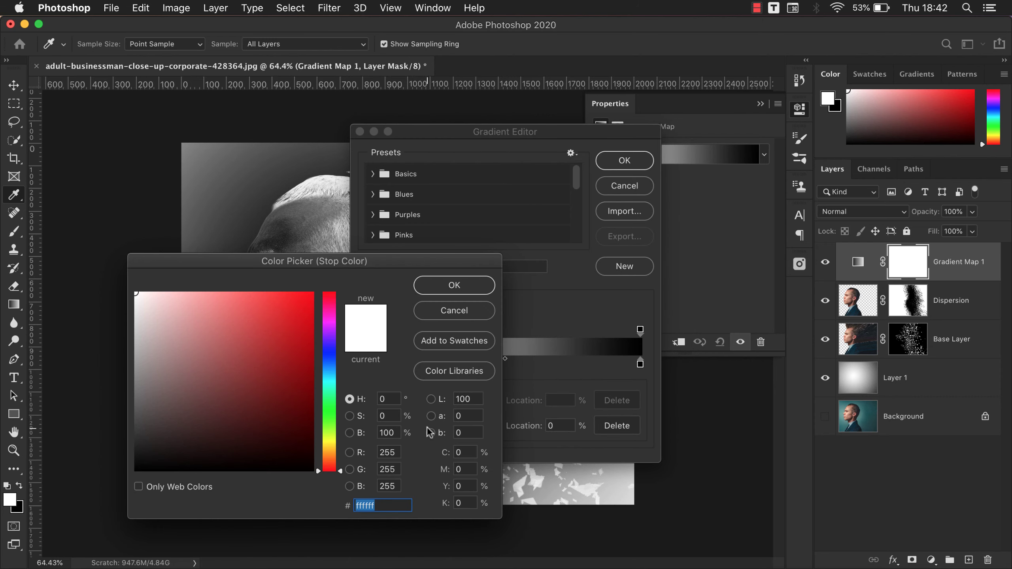
{"action": "left_click", "coordinate": [331, 364]}
{"action": "left_click_drag", "start_coordinate": [340, 365], "coordinate": [342, 364]}
{"action": "left_click_drag", "start_coordinate": [267, 343], "coordinate": [312, 315]}
{"action": "mouse_move", "coordinate": [316, 355]}
{"action": "left_mouse_down"}
{"action": "mouse_move", "coordinate": [312, 401]}
{"action": "mouse_move", "coordinate": [342, 368]}
{"action": "left_mouse_up"}
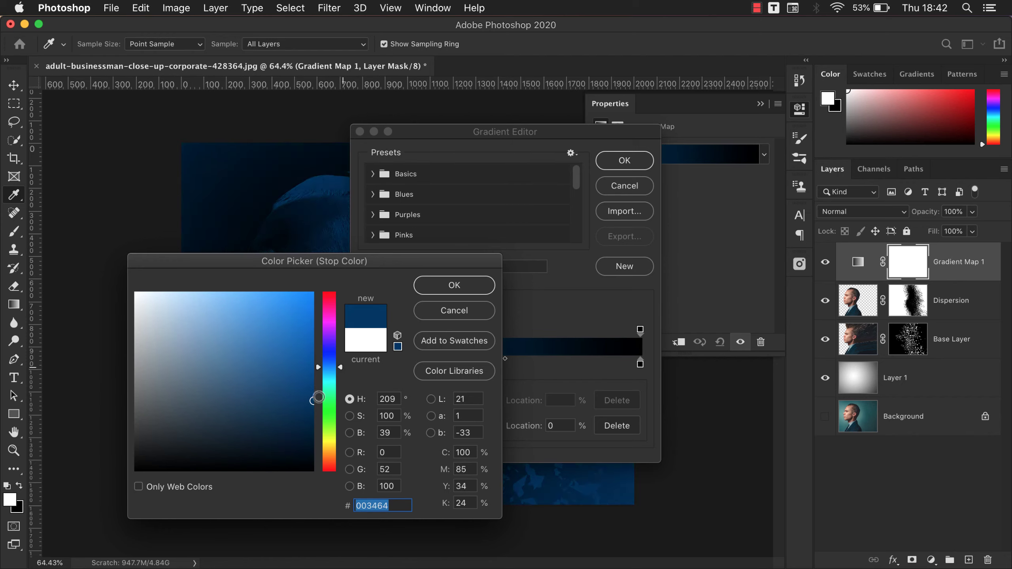
{"action": "left_click_drag", "start_coordinate": [314, 400], "coordinate": [330, 377]}
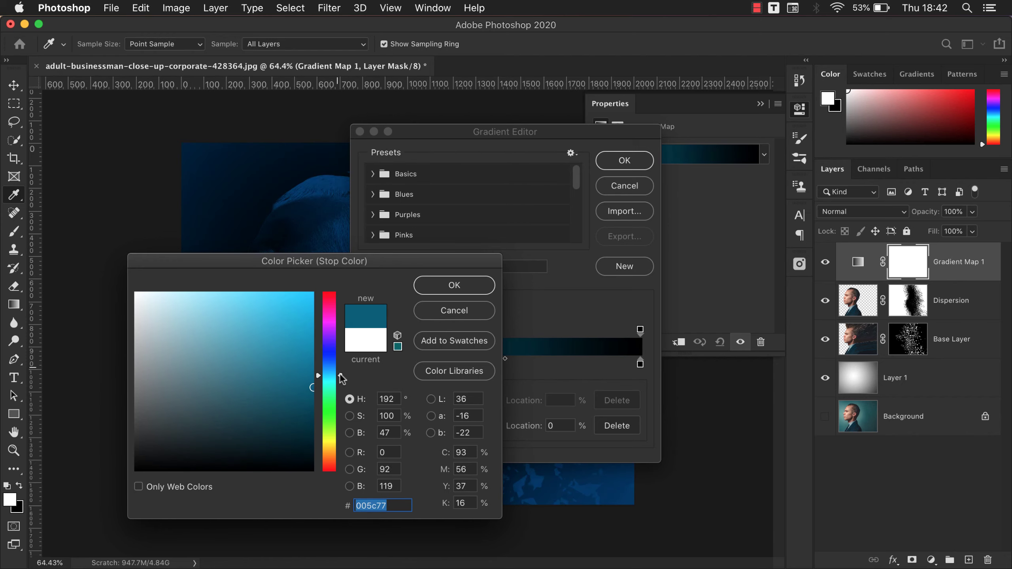
{"action": "left_click", "coordinate": [458, 295]}
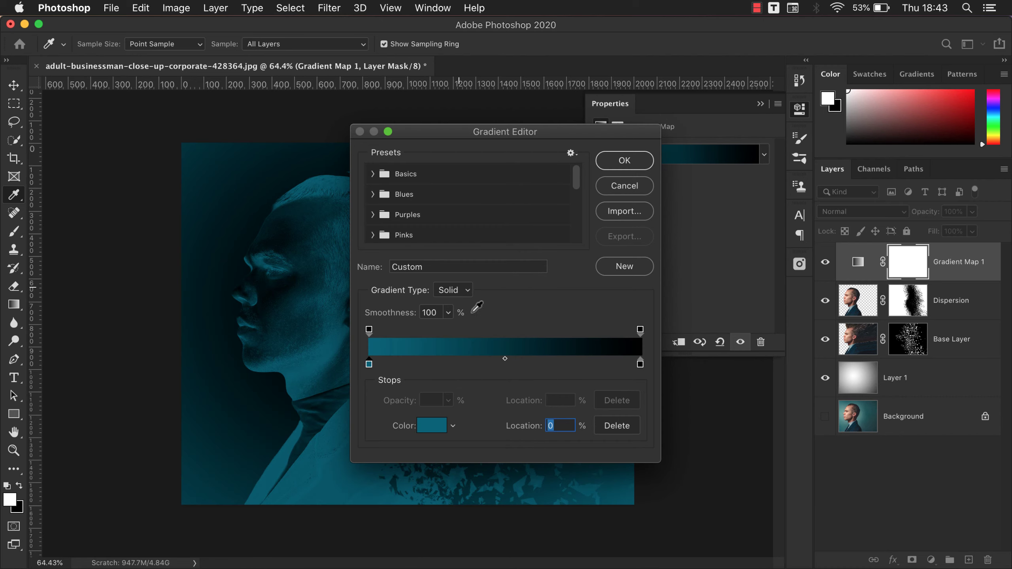
- Set the right colour stop to a warm pale cream and apply the gradient
{"action": "left_click", "coordinate": [640, 365]}
{"action": "left_click", "coordinate": [438, 430]}
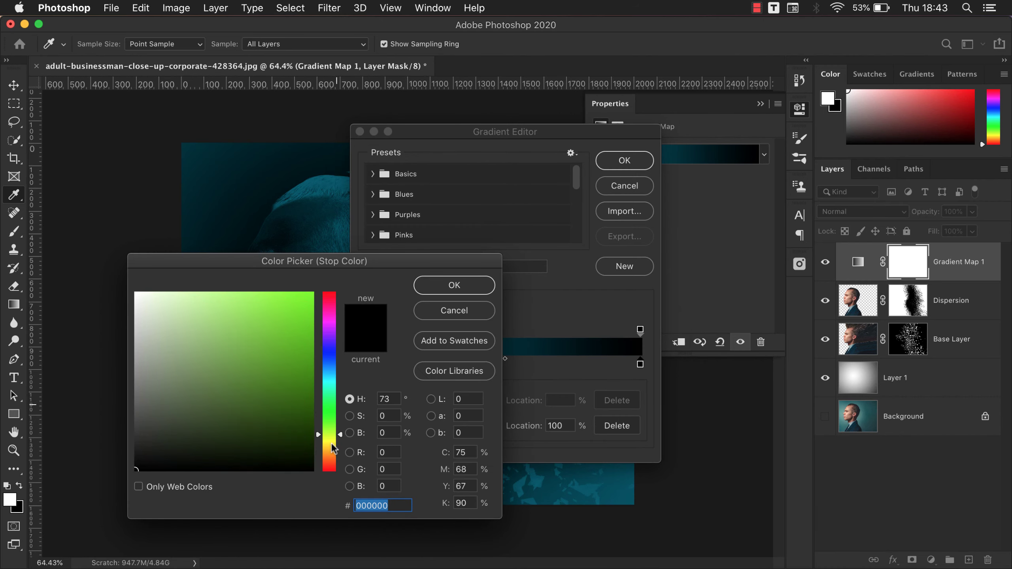
{"action": "left_click_drag", "start_coordinate": [331, 469], "coordinate": [331, 449]}
{"action": "left_click", "coordinate": [205, 292]}
{"action": "left_click_drag", "start_coordinate": [171, 296], "coordinate": [158, 299]}
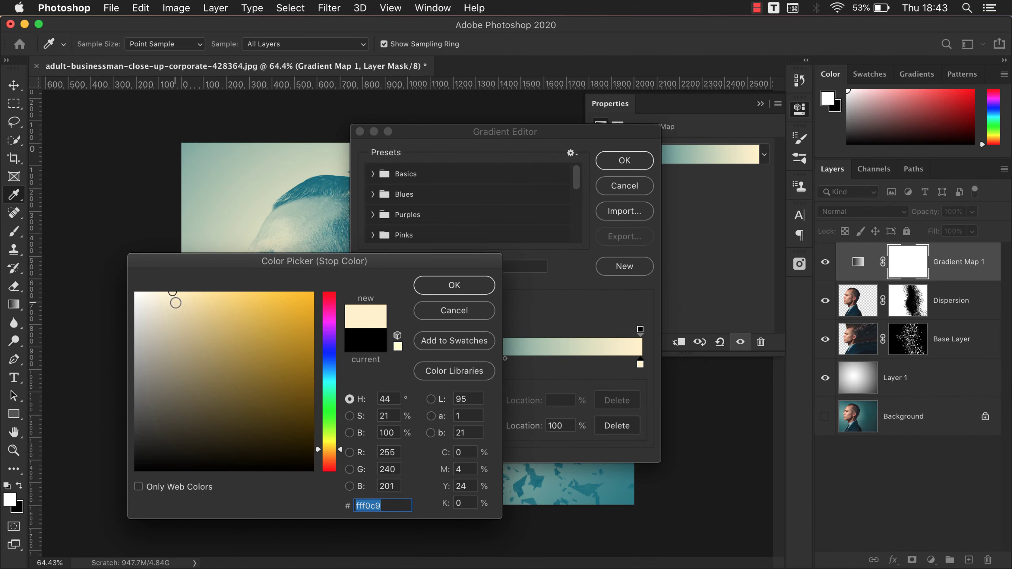
{"action": "left_click", "coordinate": [161, 313]}
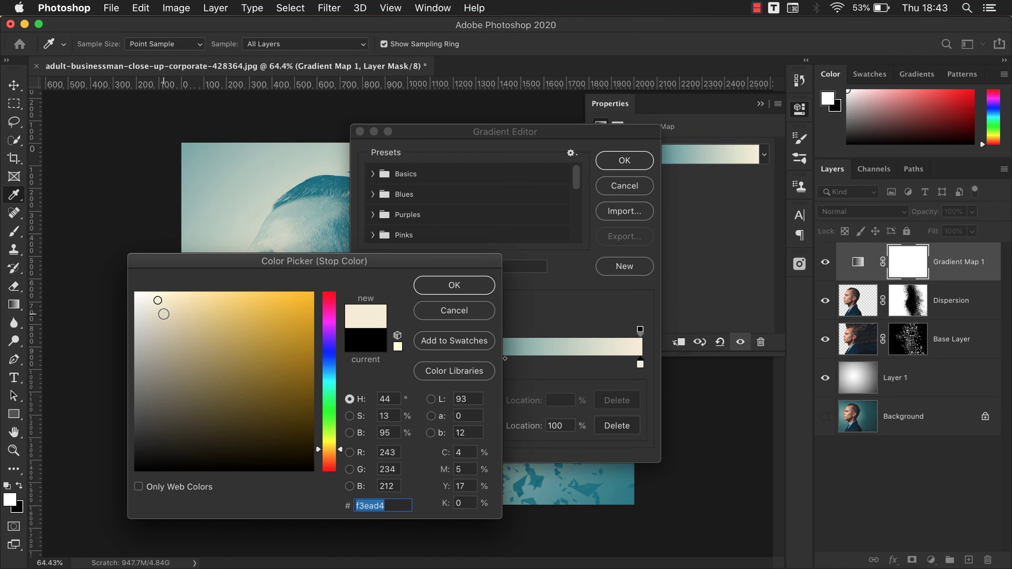
{"action": "left_click_drag", "start_coordinate": [340, 449], "coordinate": [340, 455]}
{"action": "left_click", "coordinate": [453, 288]}
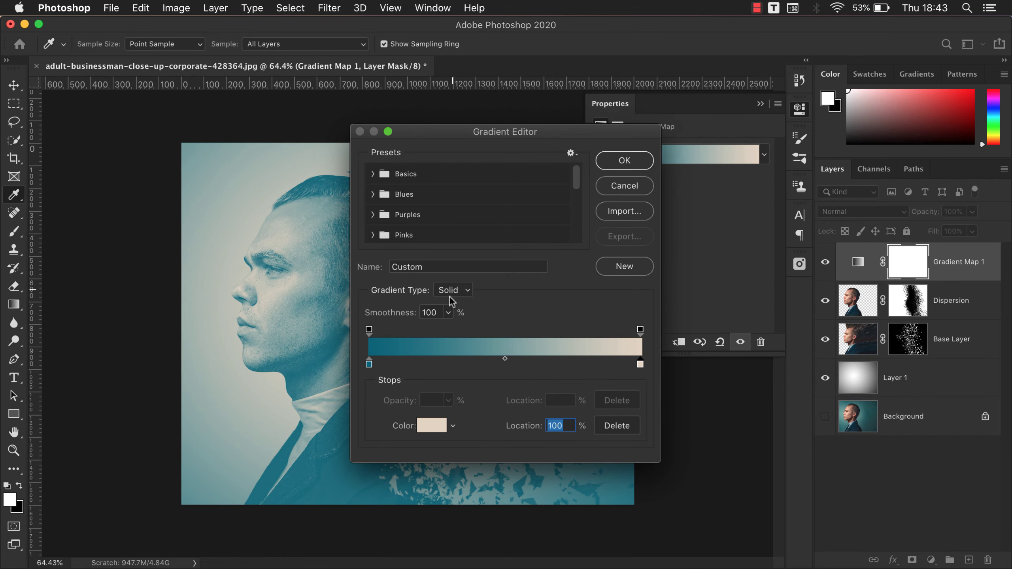
{"action": "left_click", "coordinate": [614, 164]}
{"action": "left_click", "coordinate": [799, 109]}
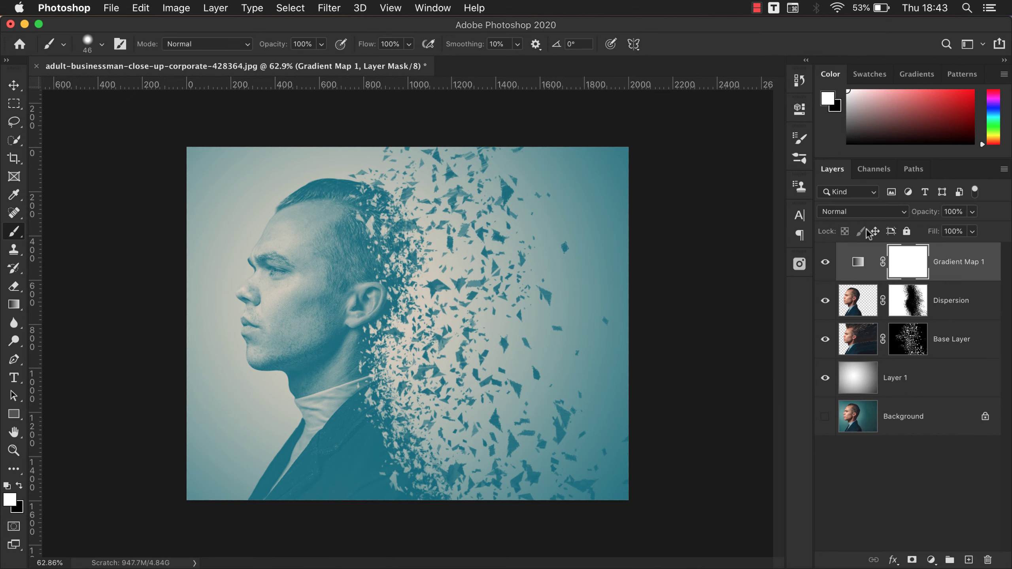
- Switch Gradient Map 1 to Soft Light blend mode and lower its opacity to 50%
{"action": "left_click", "coordinate": [851, 212]}
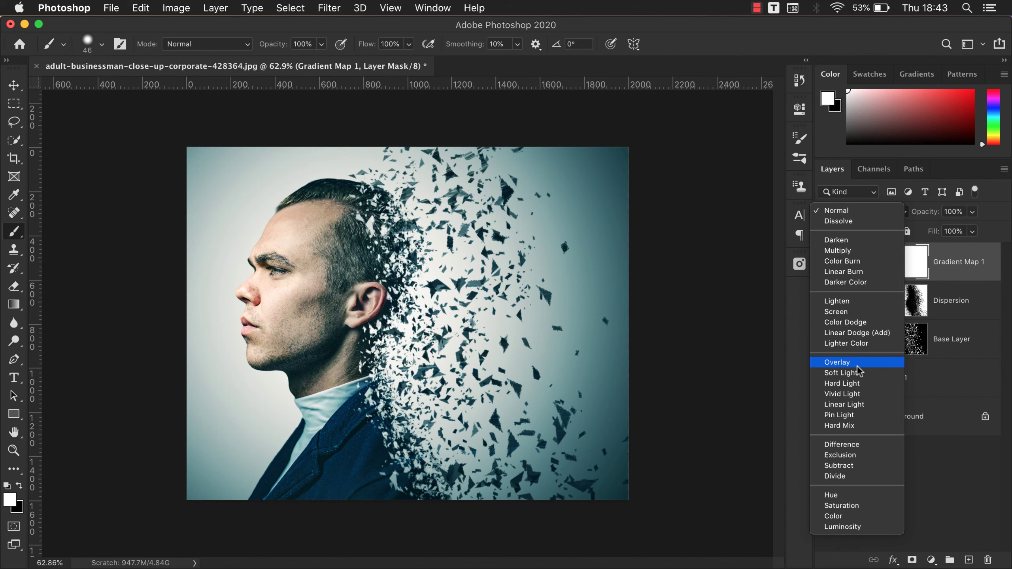
{"action": "left_click", "coordinate": [858, 373]}
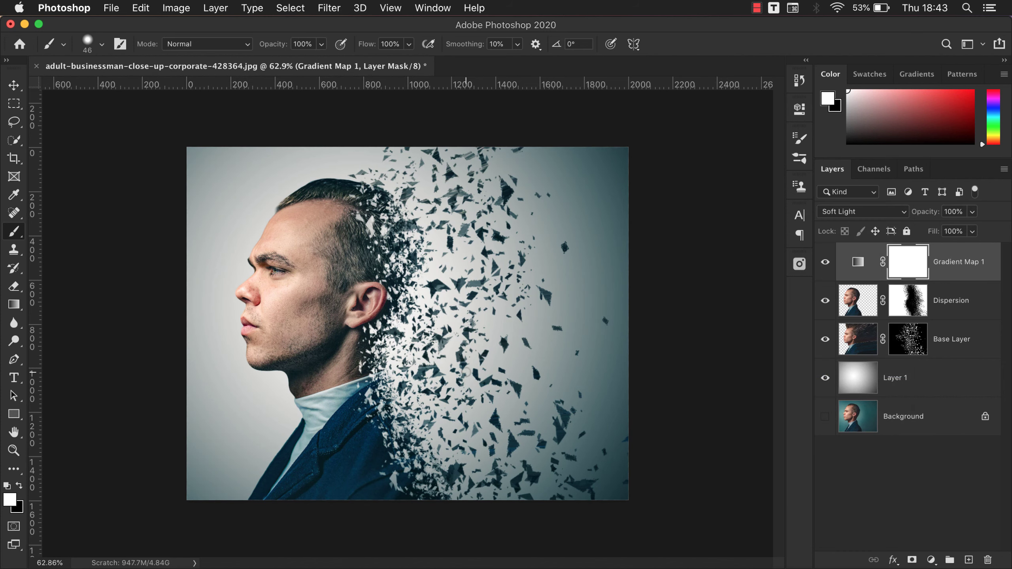
{"action": "scroll", "coordinate": [464, 373], "scroll_direction": "up", "scroll_amount": 1}
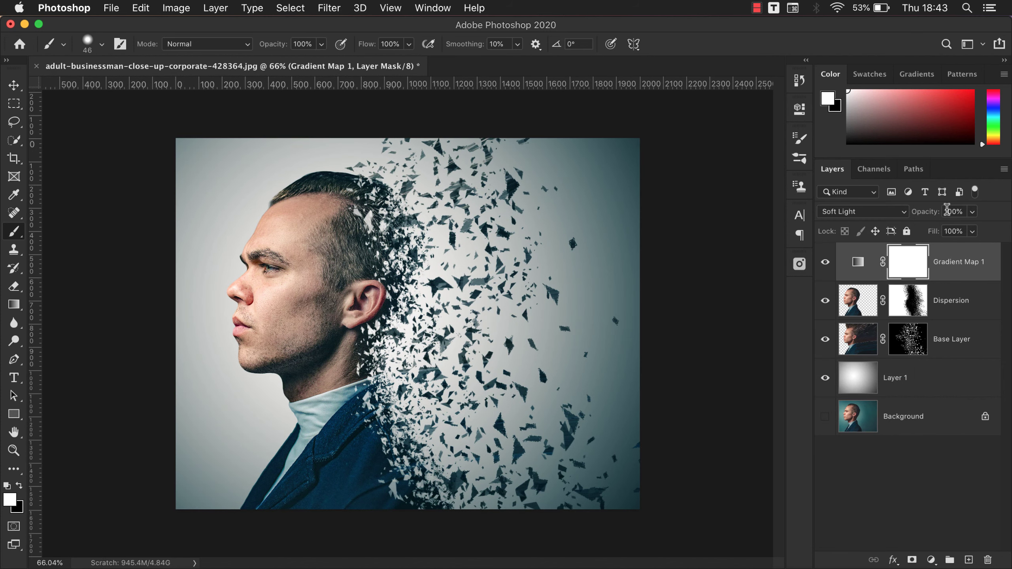
{"action": "left_click", "coordinate": [953, 211]}
{"action": "key", "text": "shift+Down"}
{"action": "key", "text": "shift+Down"}
{"action": "key", "text": "Return"}
- Add a Vibrance adjustment layer and raise its Vibrance slider
{"action": "scroll", "coordinate": [450, 353], "scroll_direction": "up", "scroll_amount": 1}
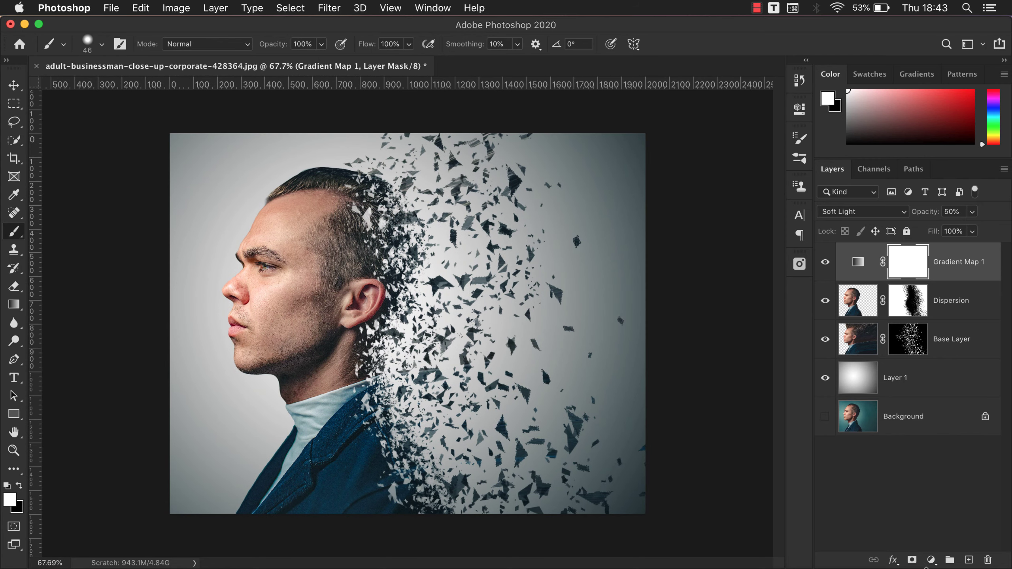
{"action": "left_click", "coordinate": [931, 559]}
{"action": "left_click", "coordinate": [945, 420]}
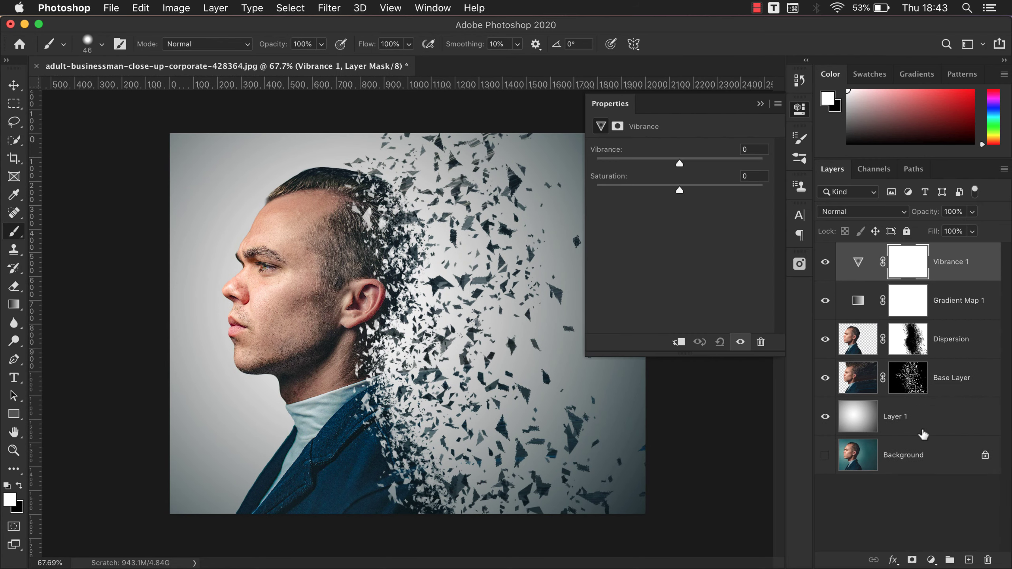
{"action": "left_click_drag", "start_coordinate": [680, 164], "coordinate": [742, 162]}
- Set Gradient Map 1's opacity to 60%
{"action": "left_click", "coordinate": [865, 313]}
{"action": "left_click", "coordinate": [957, 212]}
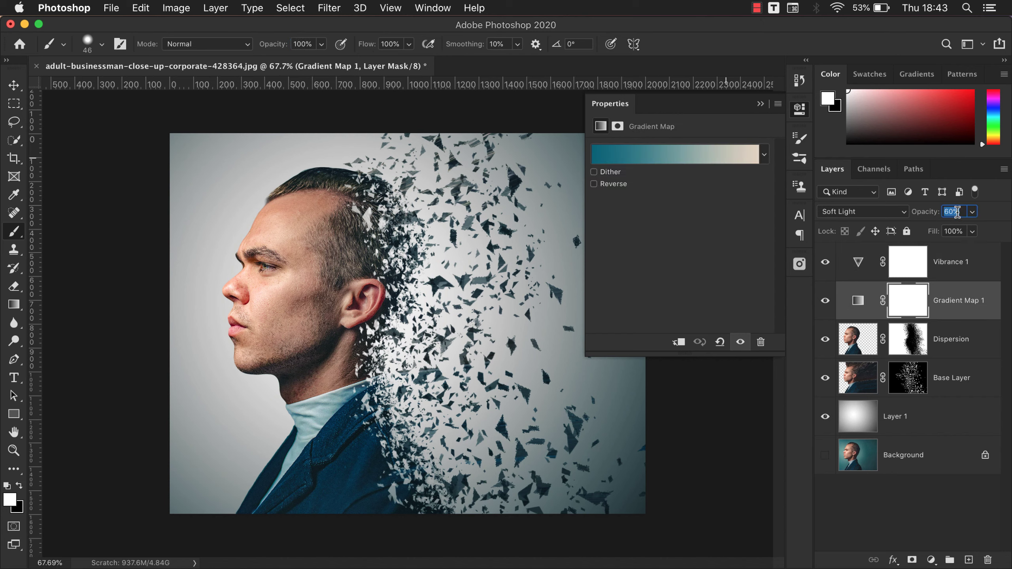
{"action": "key", "text": "Return"}
{"action": "left_click", "coordinate": [800, 108]}
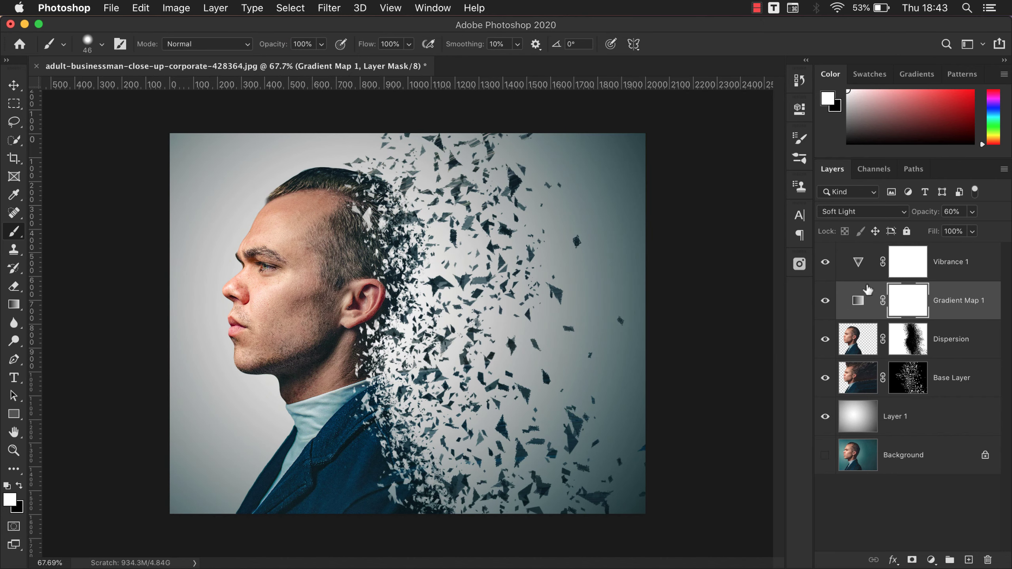
{"action": "left_click", "coordinate": [931, 560]}
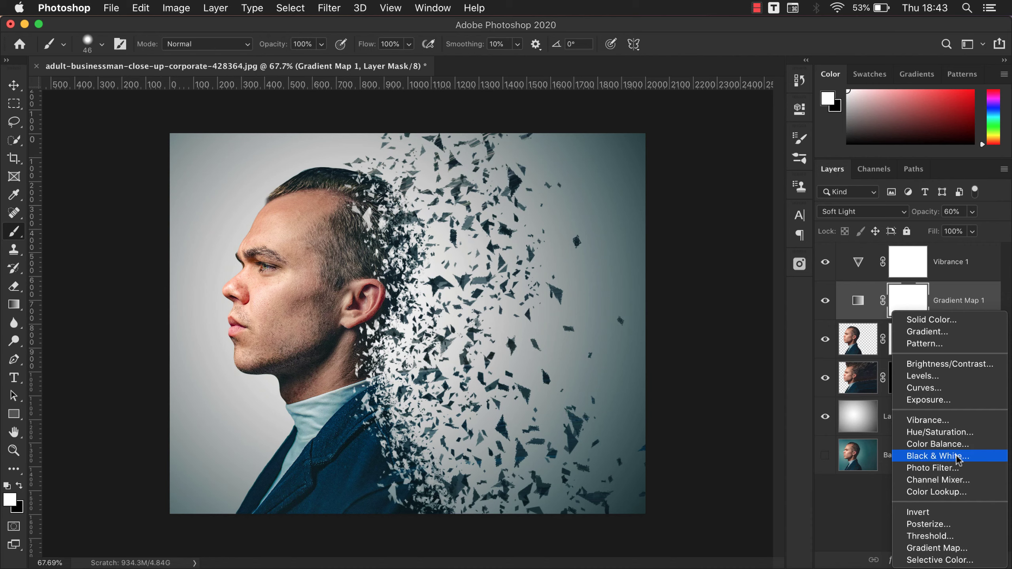
- Add a Photo Filter adjustment layer using Warming Filter (LBA) at density 18
{"action": "left_click", "coordinate": [932, 468]}
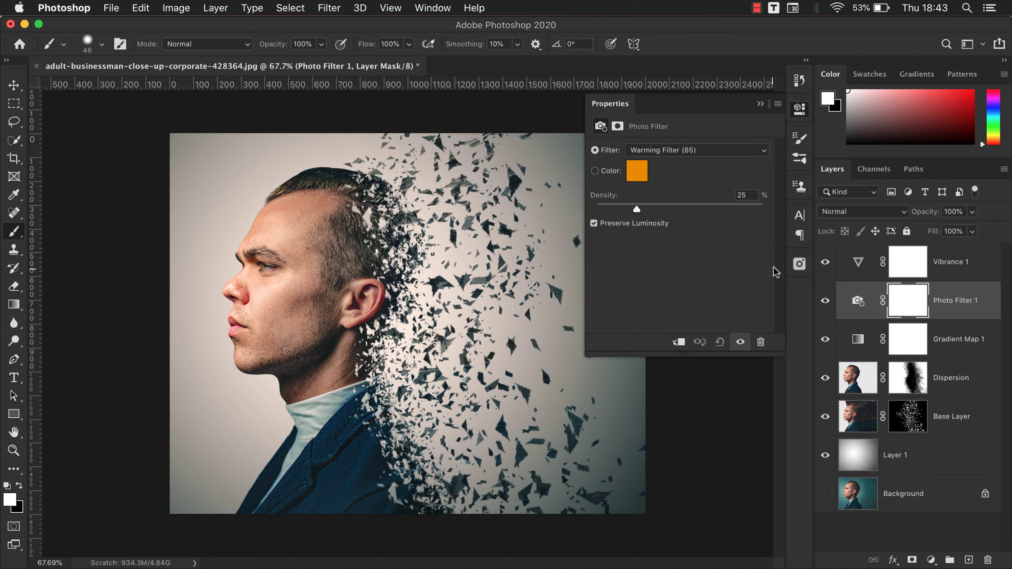
{"action": "left_click", "coordinate": [691, 157]}
{"action": "left_click", "coordinate": [683, 160]}
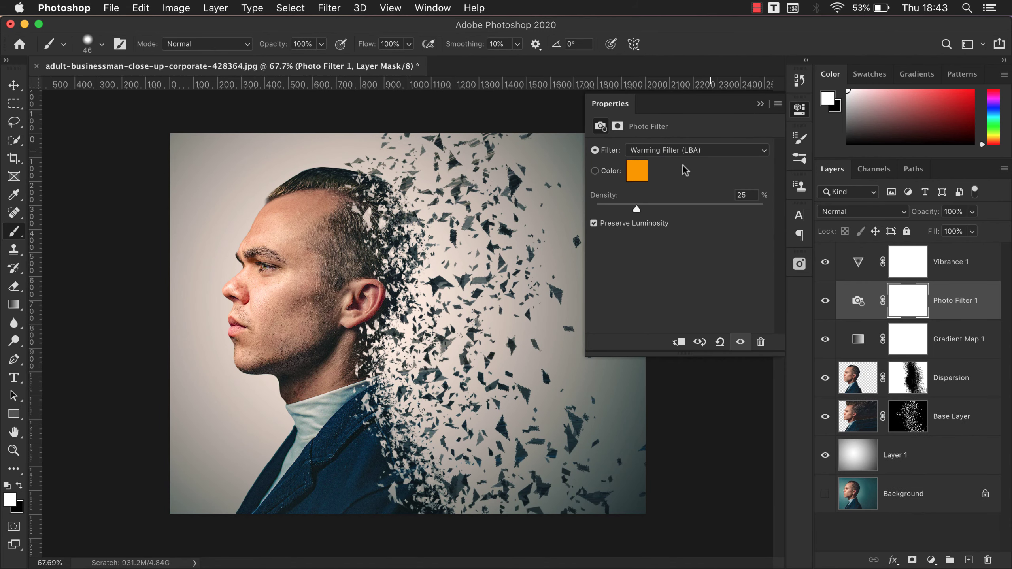
{"action": "left_click_drag", "start_coordinate": [637, 209], "coordinate": [624, 209]}
{"action": "left_click", "coordinate": [799, 108]}
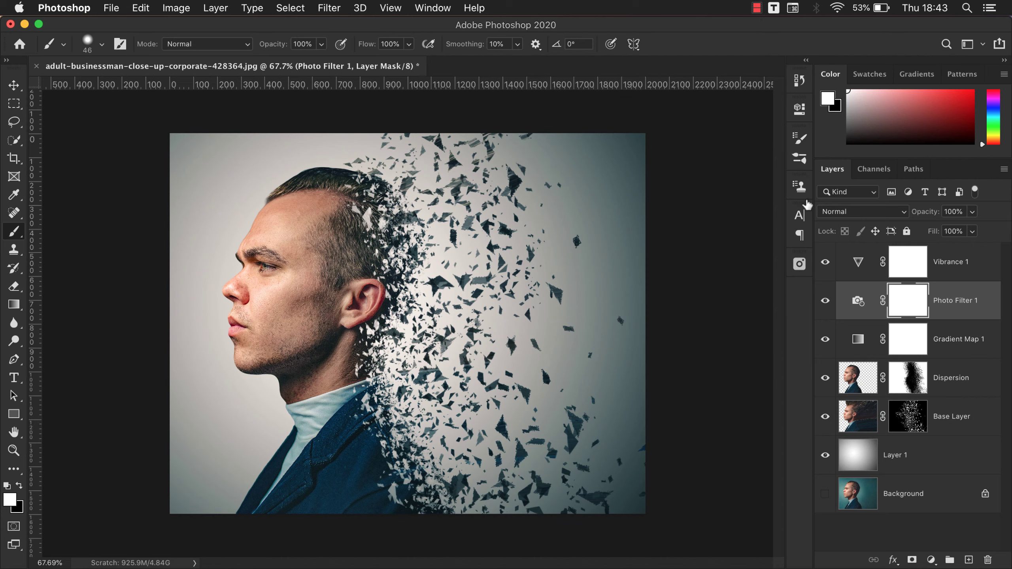
- Raise Gradient Map 1's opacity to 70%
{"action": "left_click", "coordinate": [858, 337]}
{"action": "left_click", "coordinate": [956, 211]}
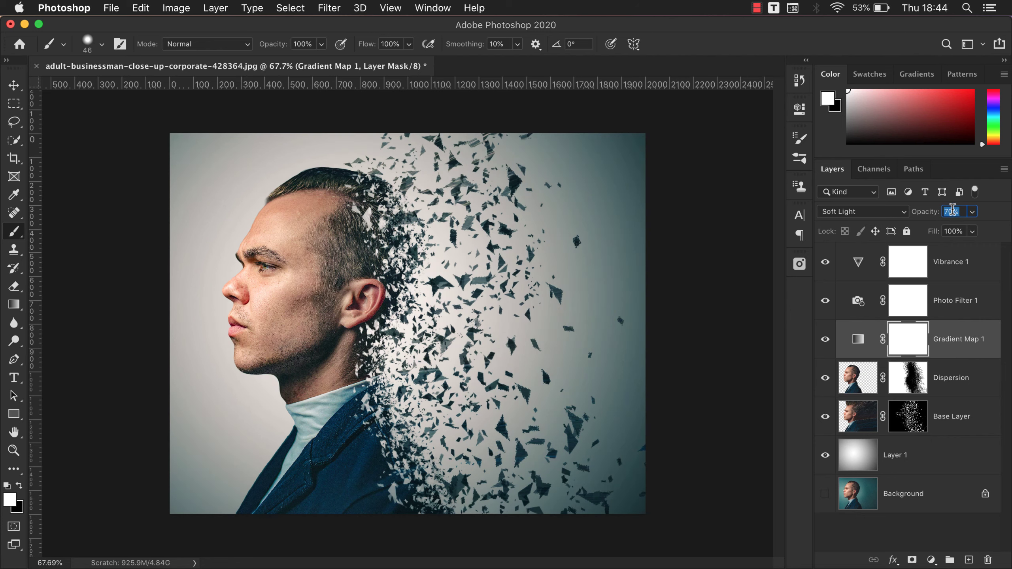
{"action": "key", "text": "Return"}
{"action": "scroll", "coordinate": [509, 394], "scroll_direction": "down", "scroll_amount": 2}
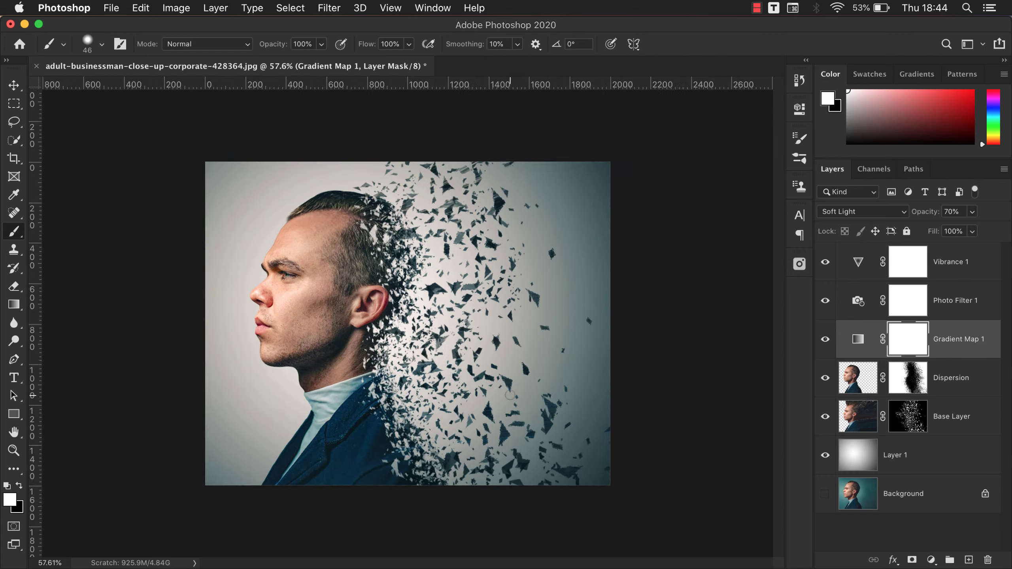
{"action": "scroll", "coordinate": [509, 393], "scroll_direction": "up", "scroll_amount": 1}
{"action": "scroll", "coordinate": [509, 394], "scroll_direction": "up", "scroll_amount": 2}
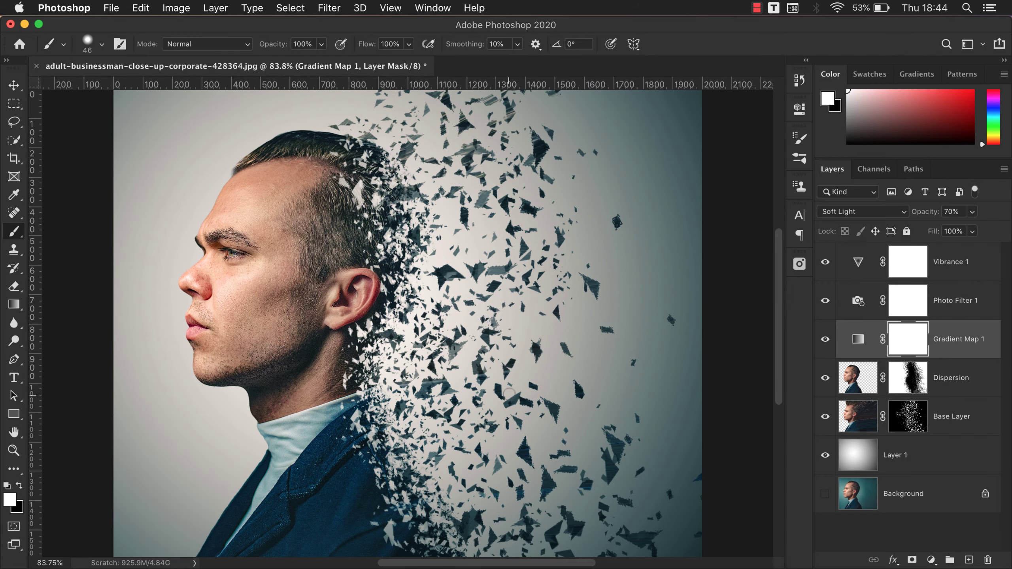
{"action": "scroll", "coordinate": [509, 394], "scroll_direction": "down", "scroll_amount": 1}
{"action": "scroll", "coordinate": [490, 403], "scroll_direction": "down", "scroll_amount": 1}
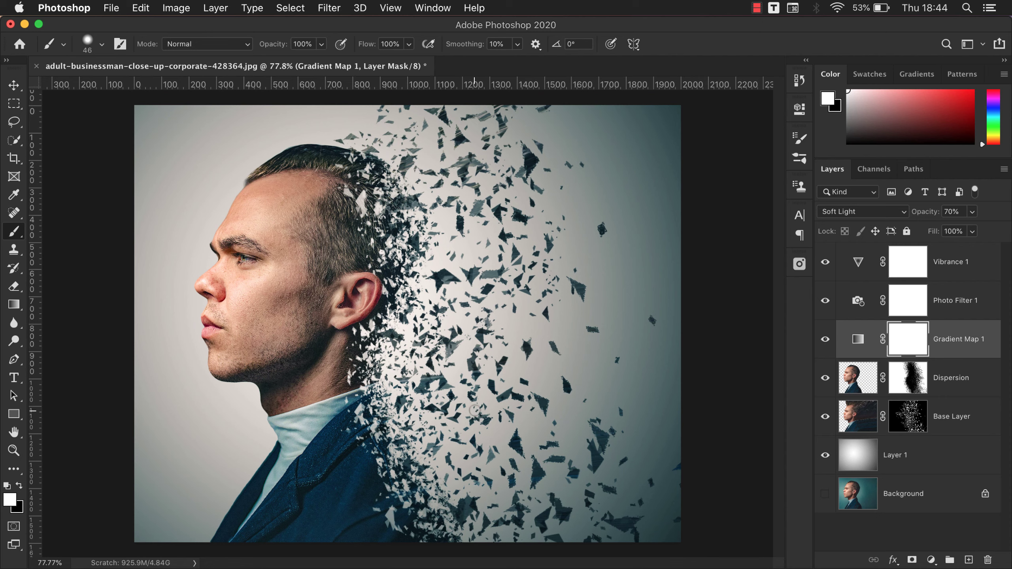